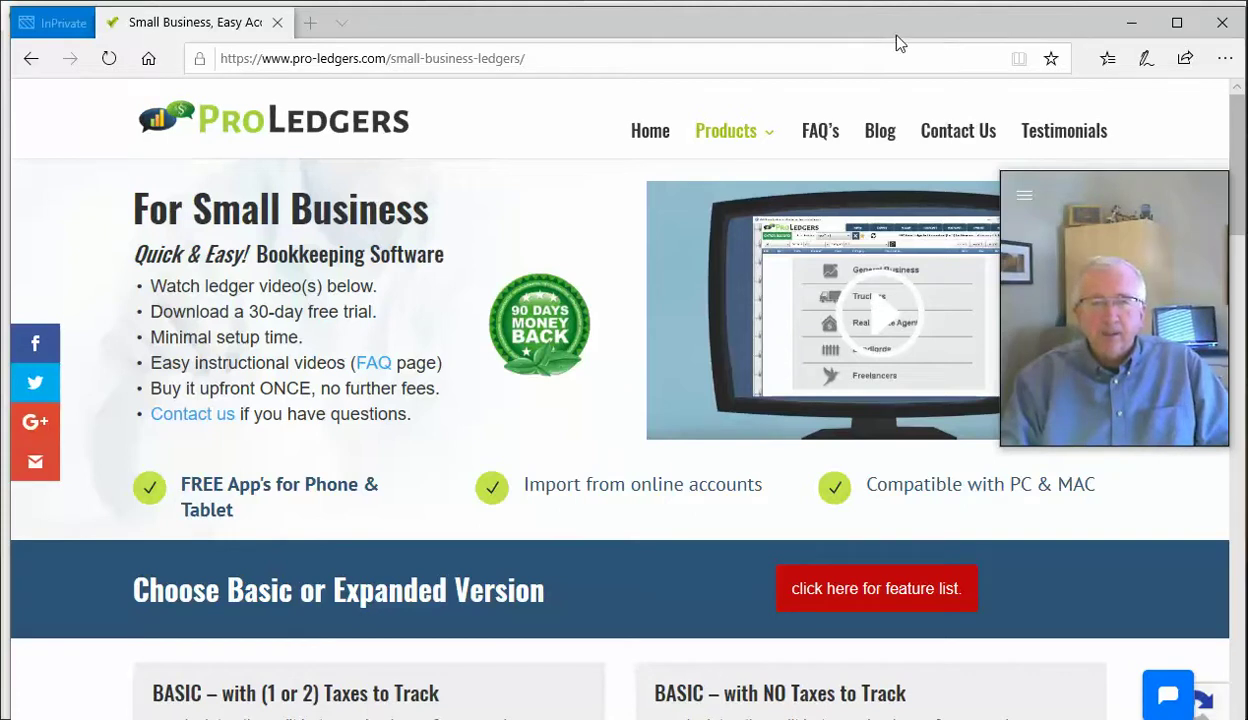
Step: Examine the small business page's highlights on free phone and tablet apps, online account import, and PC and MAC compatibility
mouse_move(743, 133)
scroll(357, 250, "down", 1)
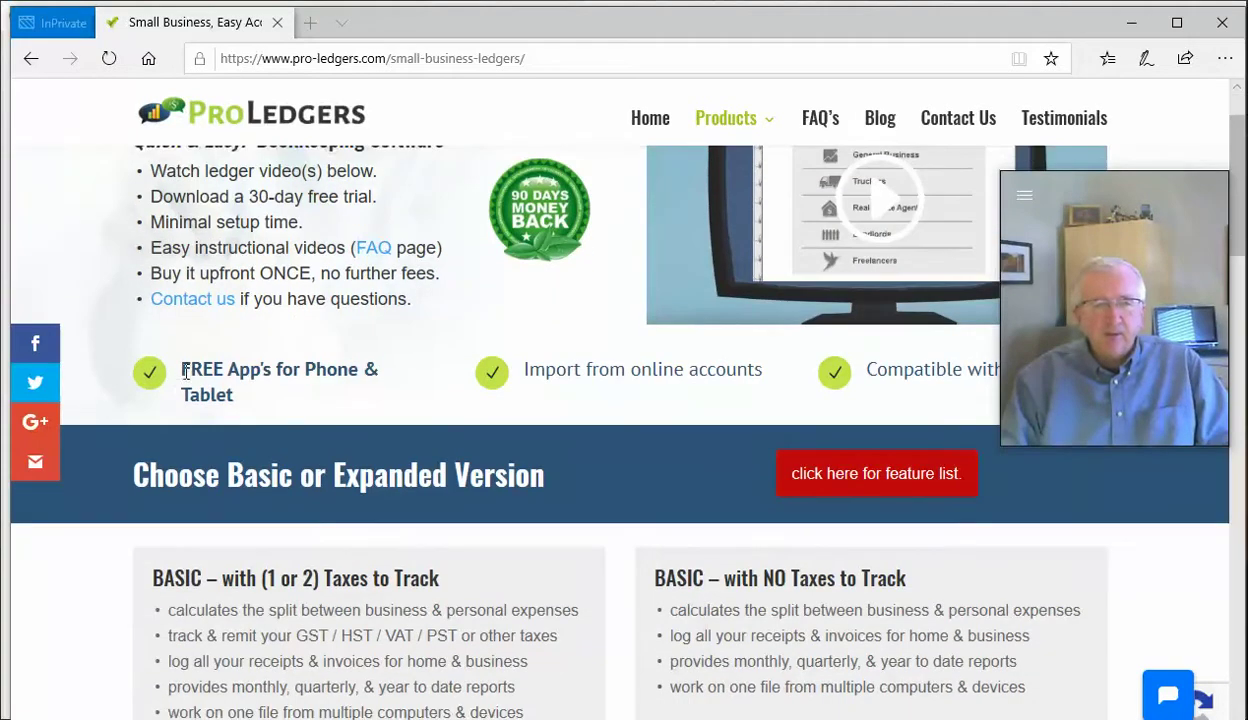
left_click_drag(185, 372, 245, 396)
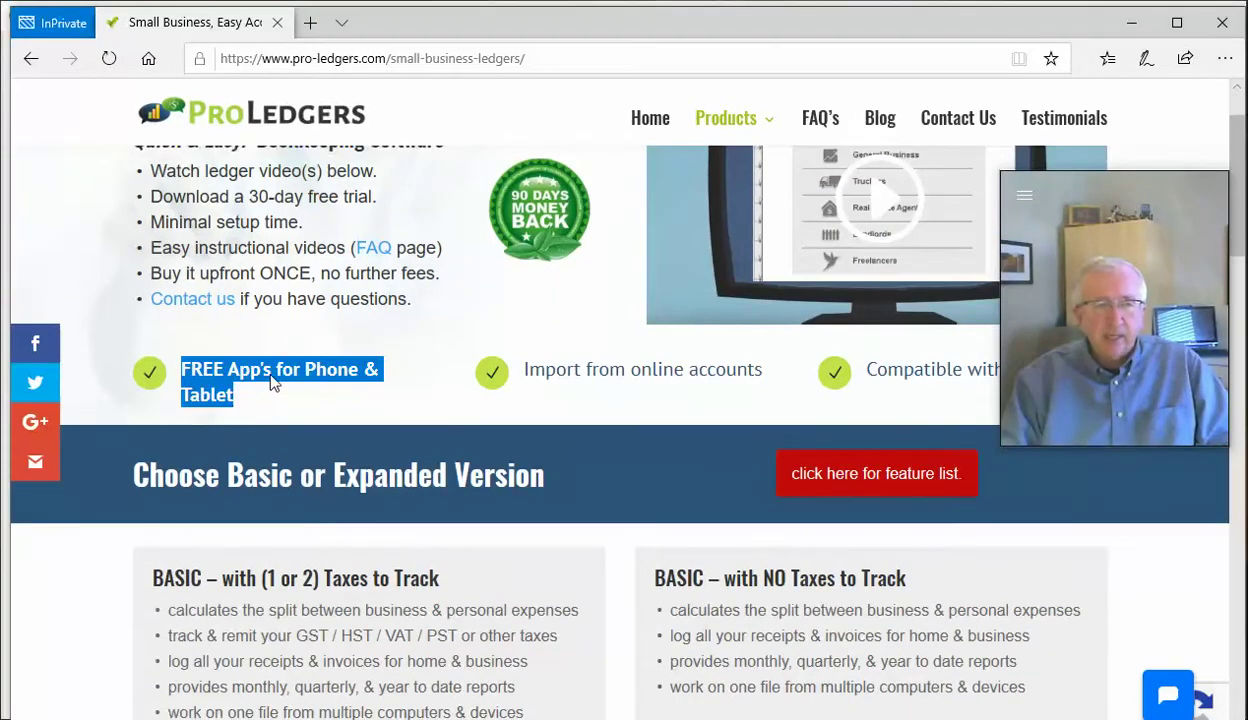
left_click(270, 377)
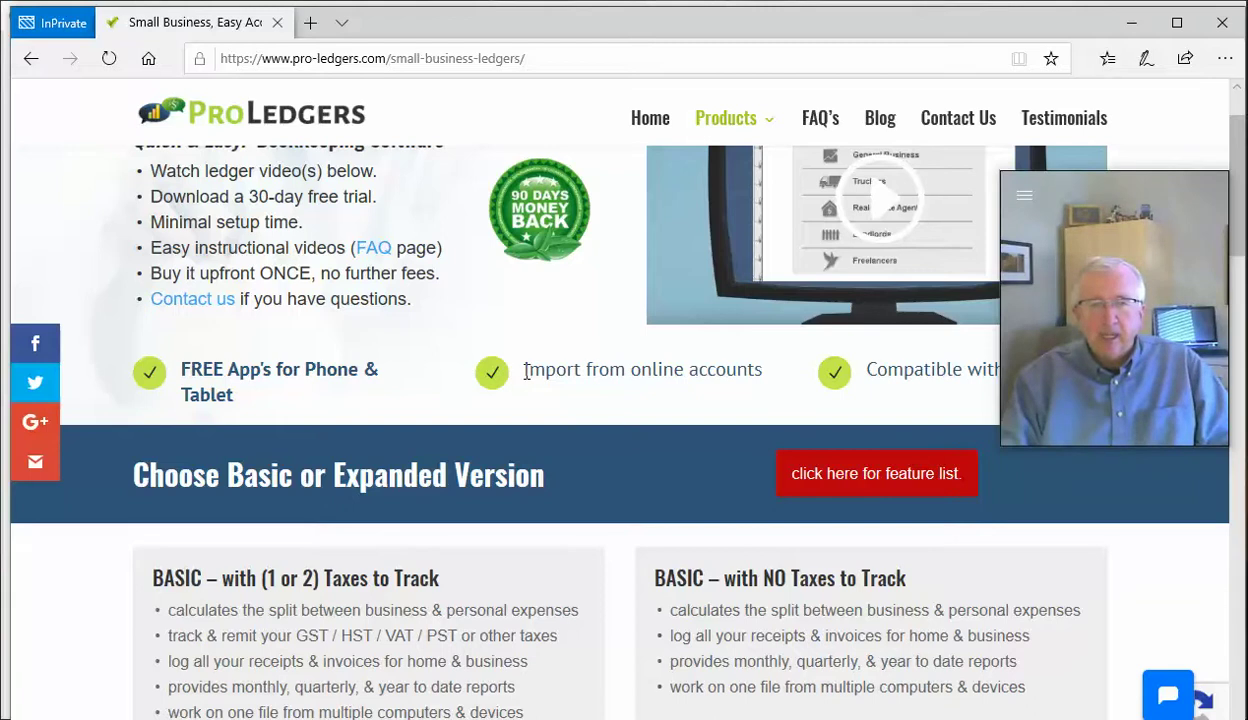
left_click_drag(526, 372, 769, 380)
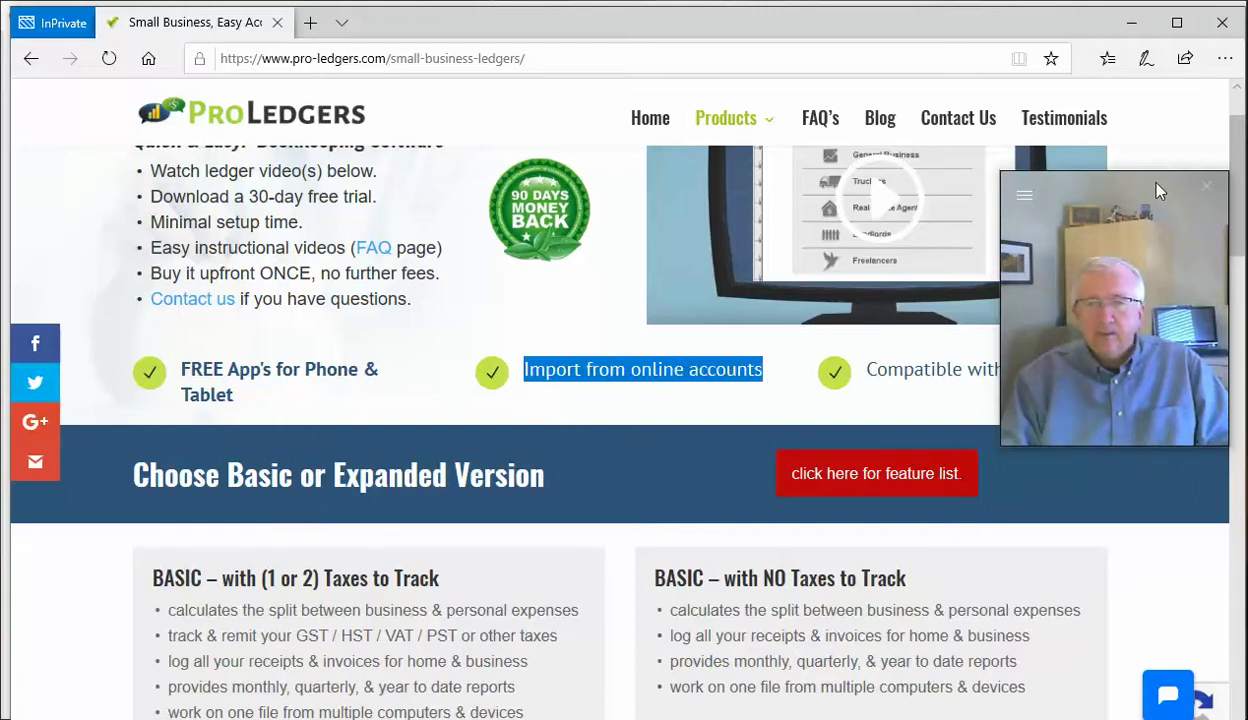
left_click_drag(1157, 190, 1133, 103)
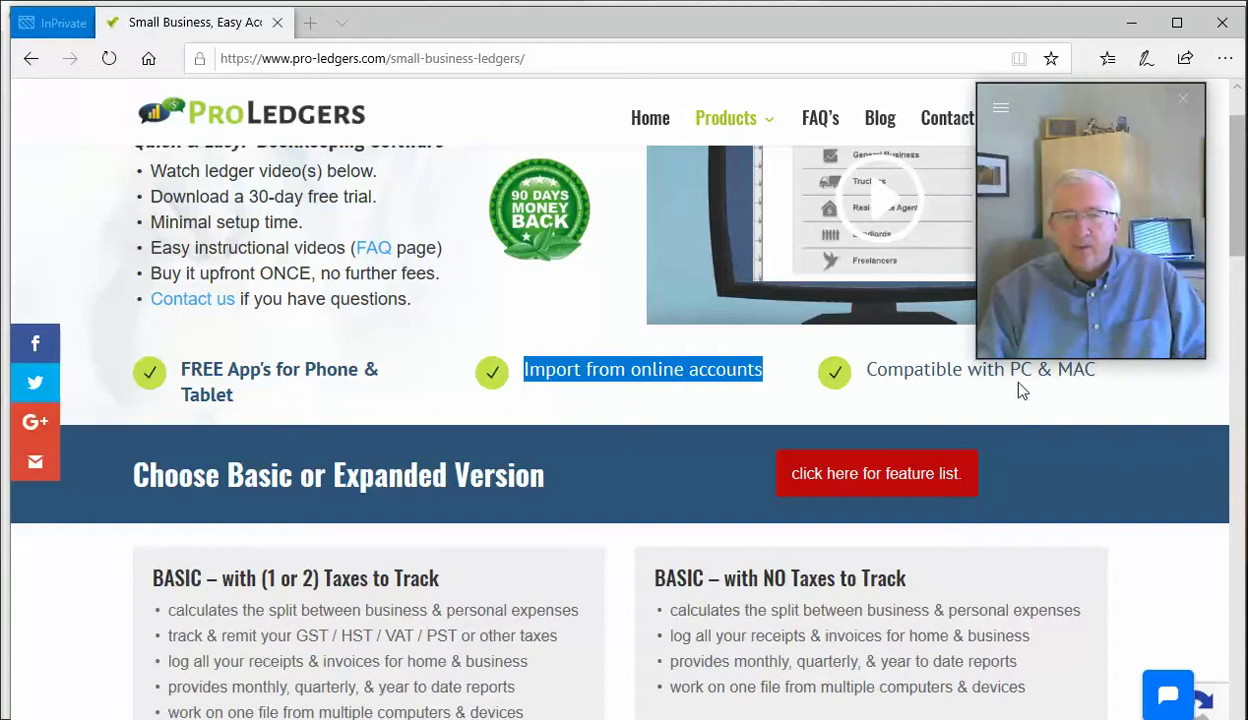
scroll(478, 333, "up", 1)
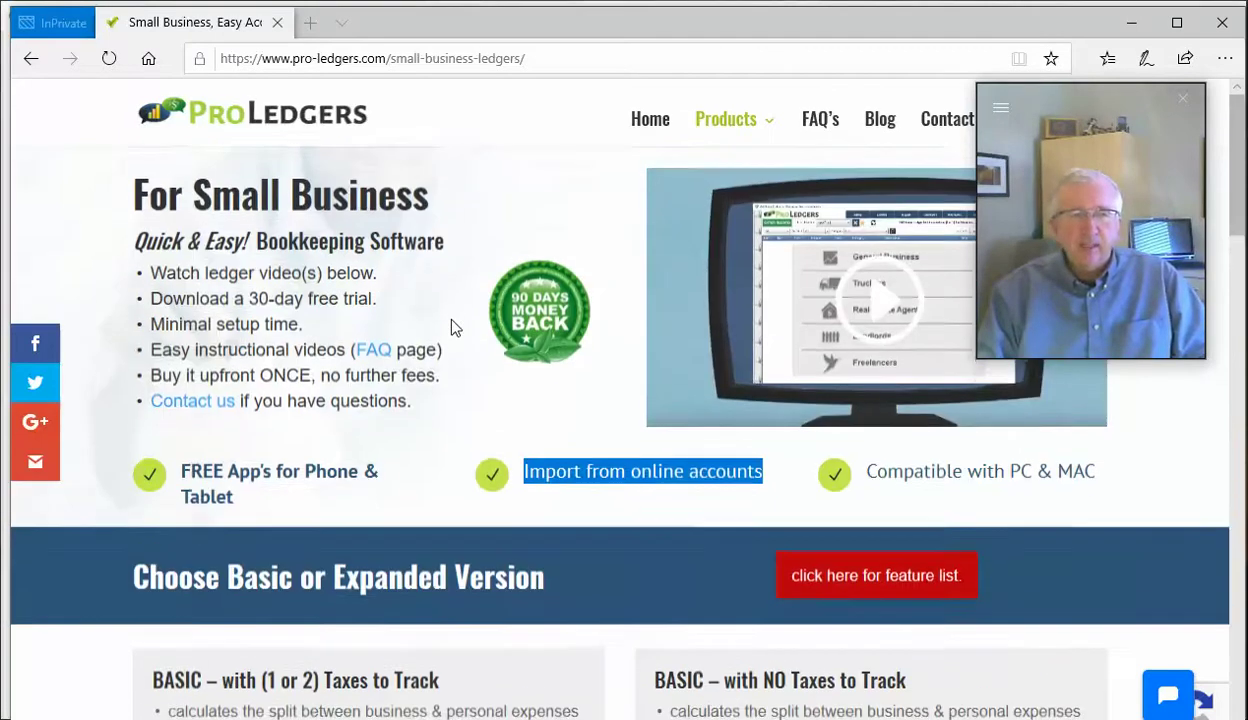
Step: Compare the Basic and Expanded ledger versions with NO taxes against those with 1 or 2 taxes to track
scroll(291, 368, "down", 3)
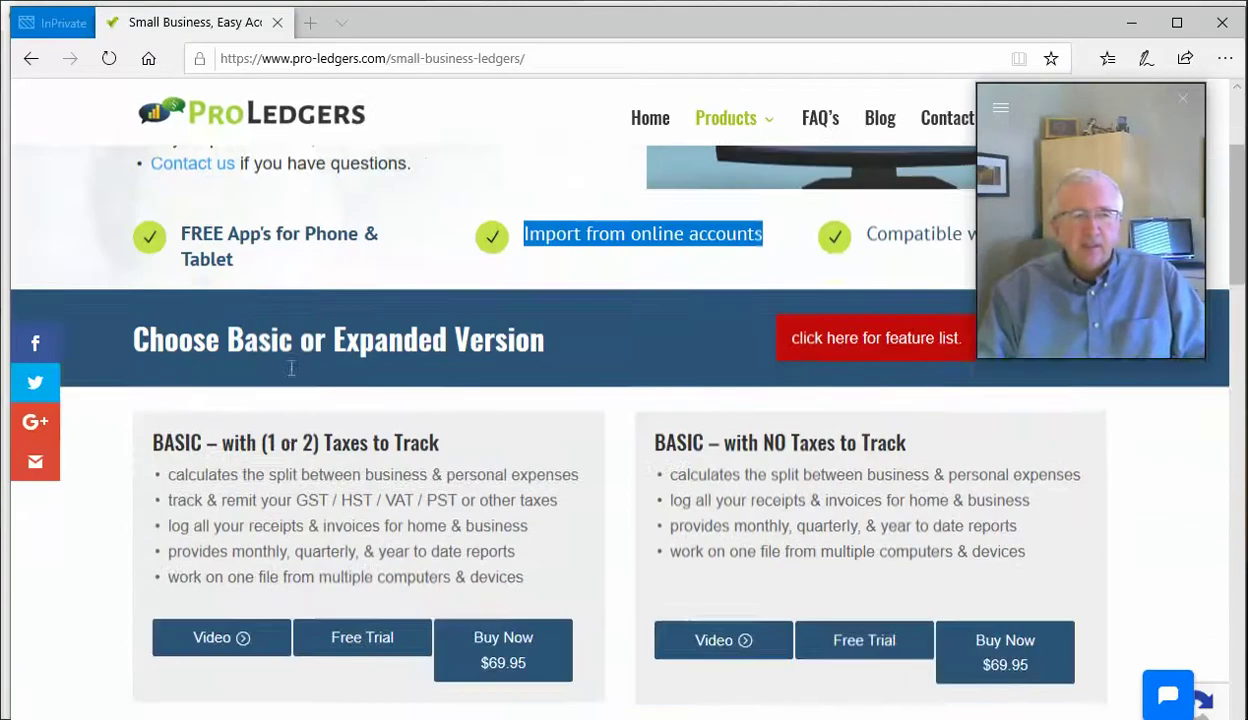
scroll(291, 368, "down", 1)
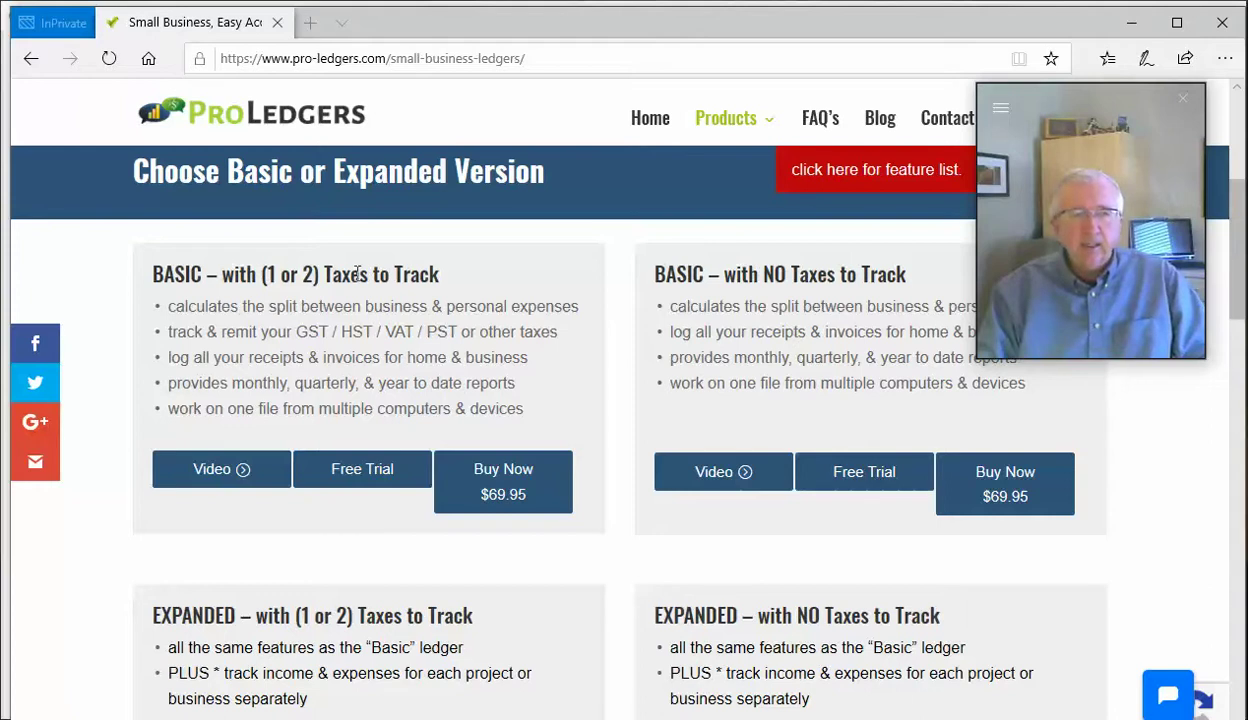
left_click_drag(760, 274, 893, 278)
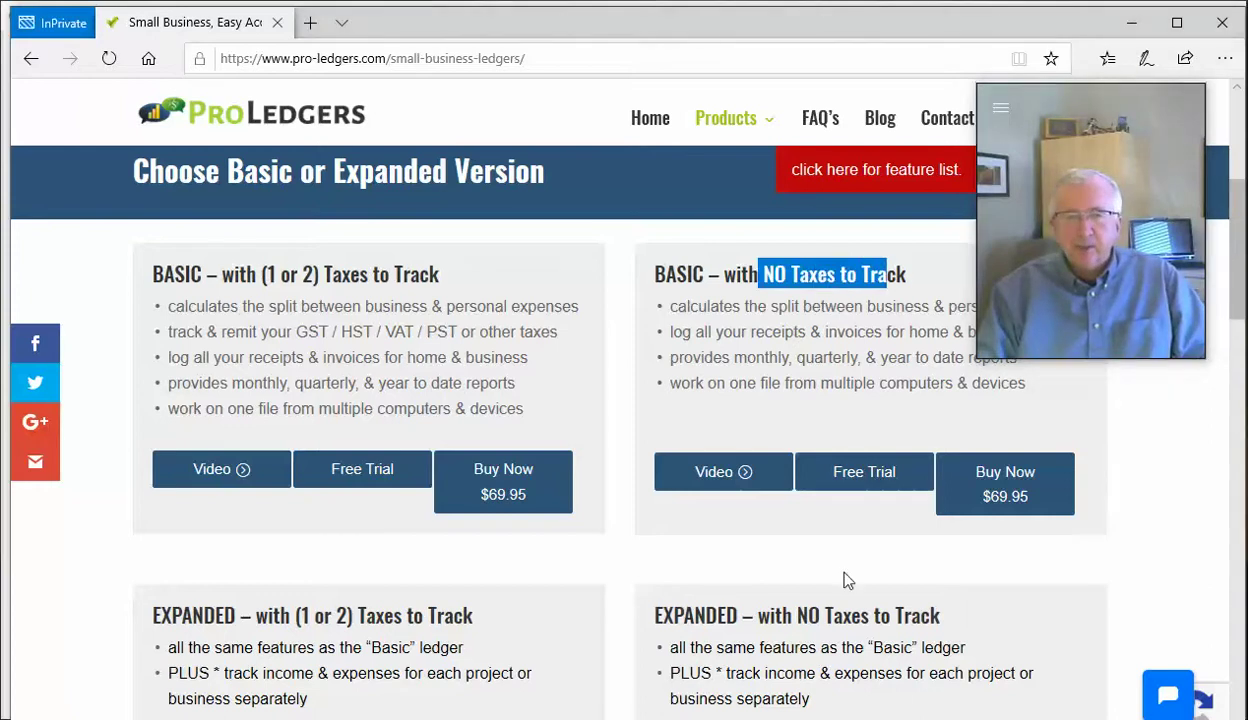
left_click_drag(797, 616, 945, 625)
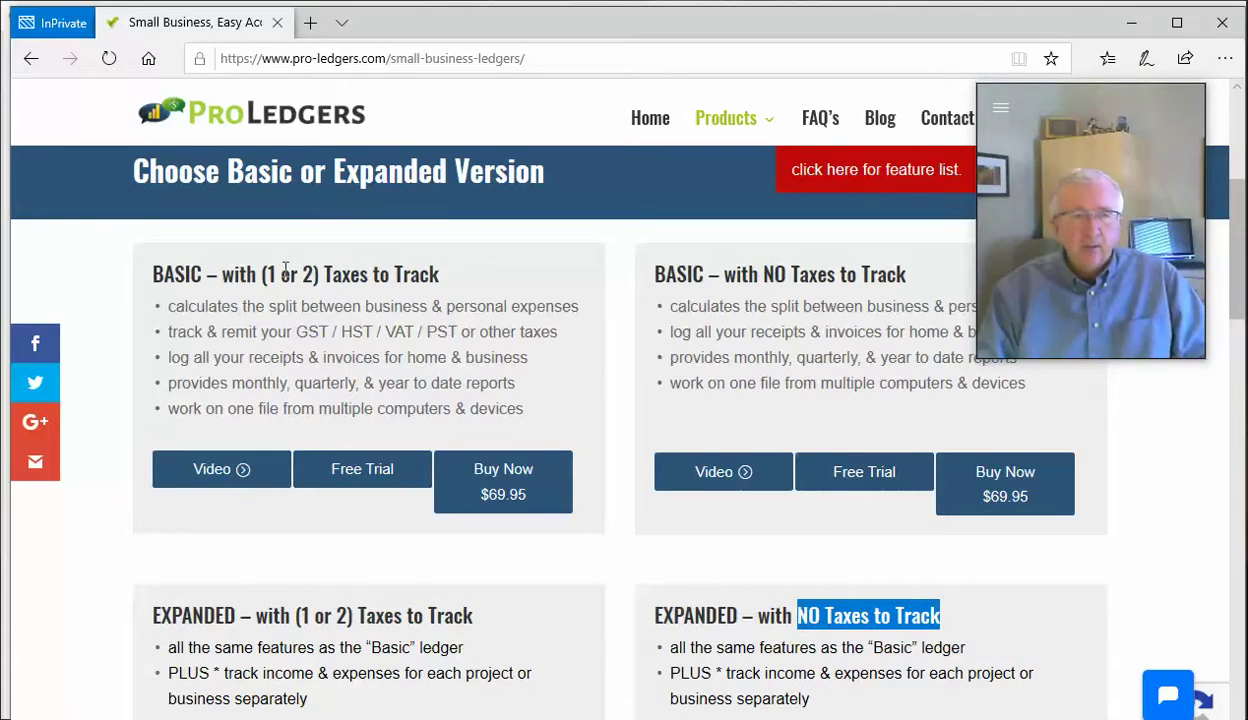
left_click_drag(261, 273, 377, 282)
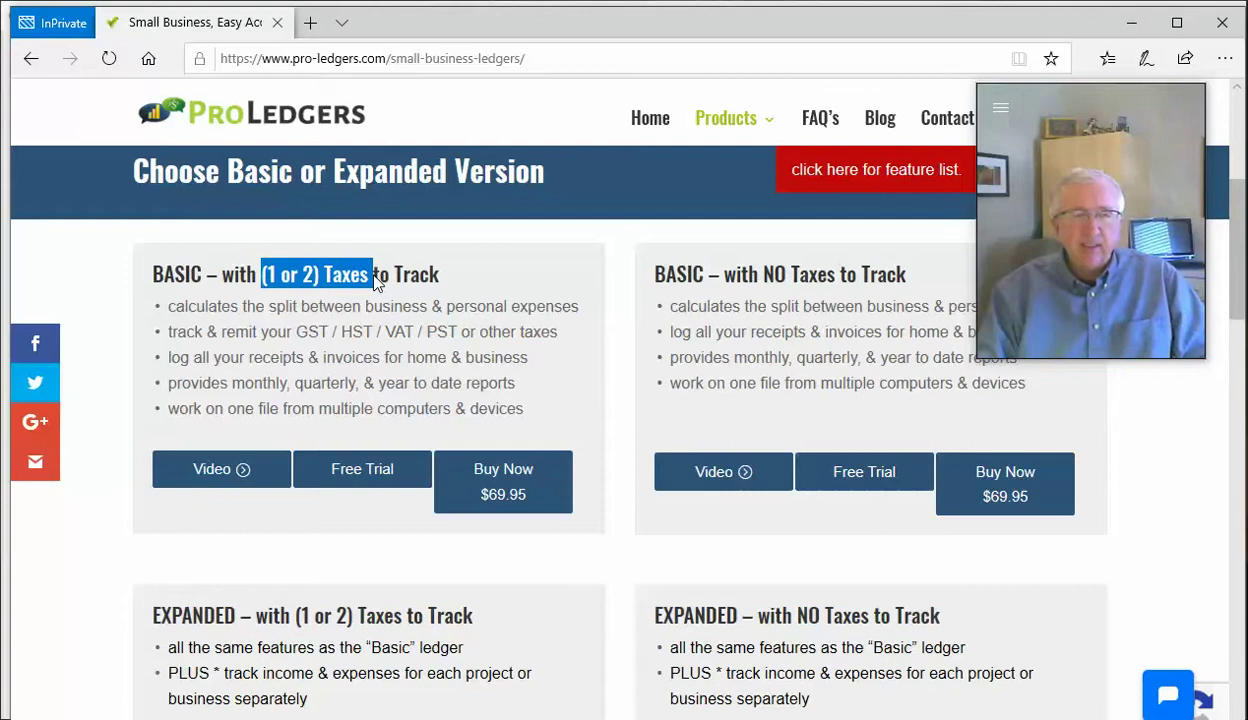
left_click(299, 332)
left_click_drag(299, 332, 310, 332)
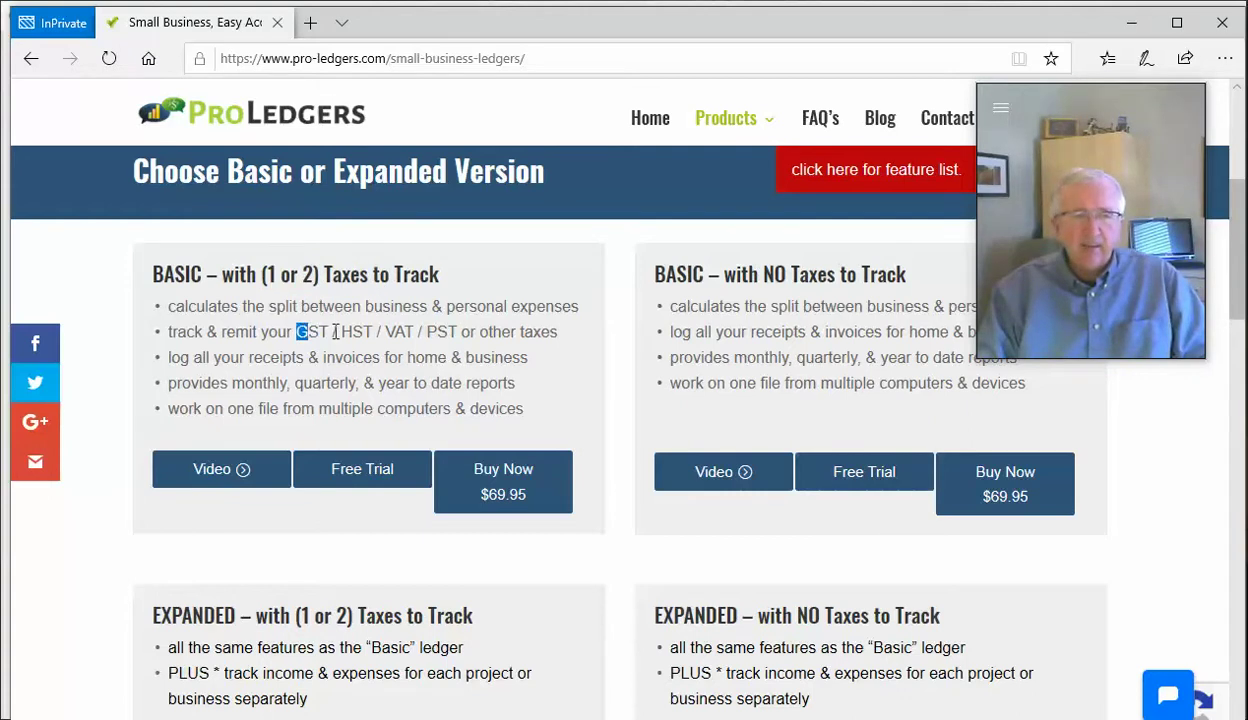
left_click(337, 332)
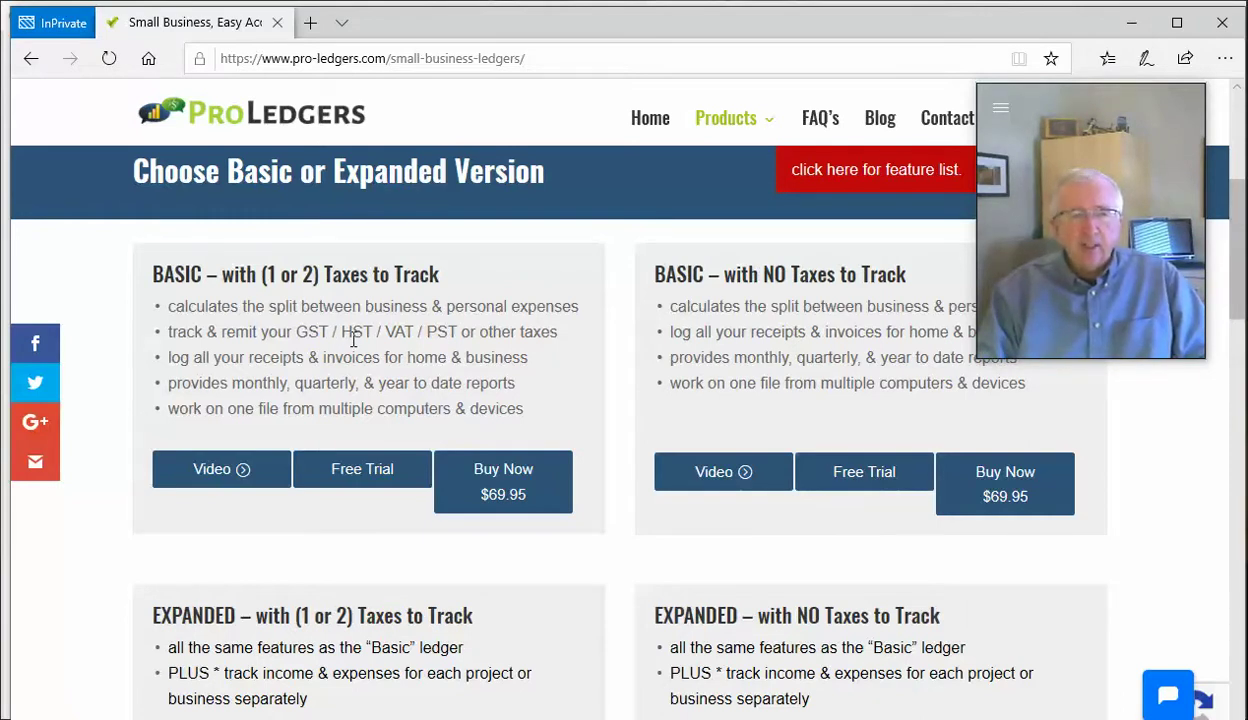
Step: Examine the Basic version's business and personal expense split and the Expanded version's separate project or business tracking
scroll(353, 340, "down", 1)
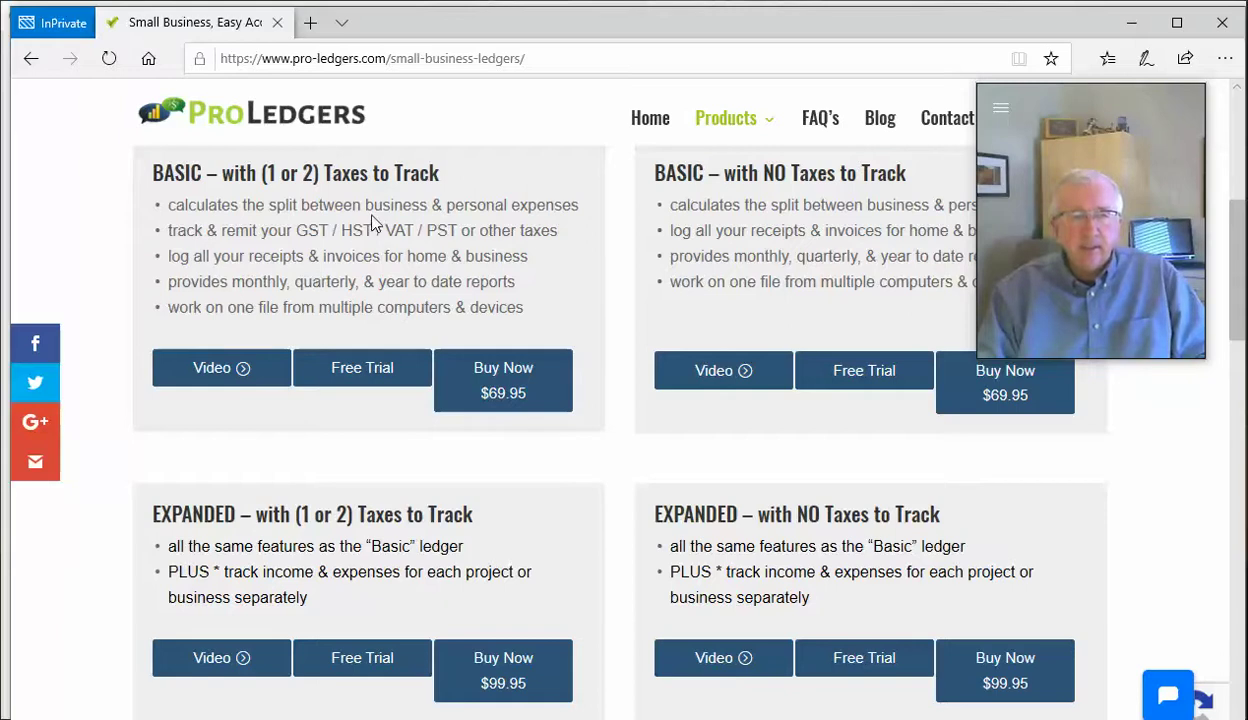
left_click_drag(389, 204, 565, 206)
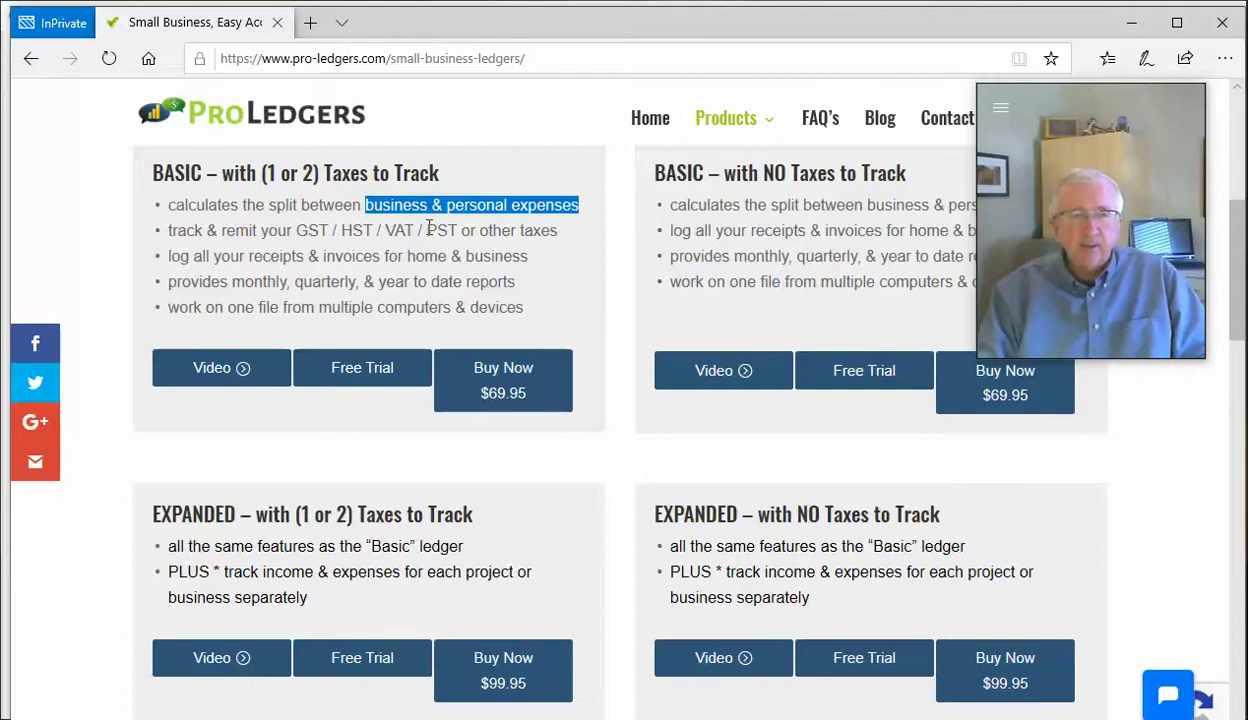
left_click(381, 206)
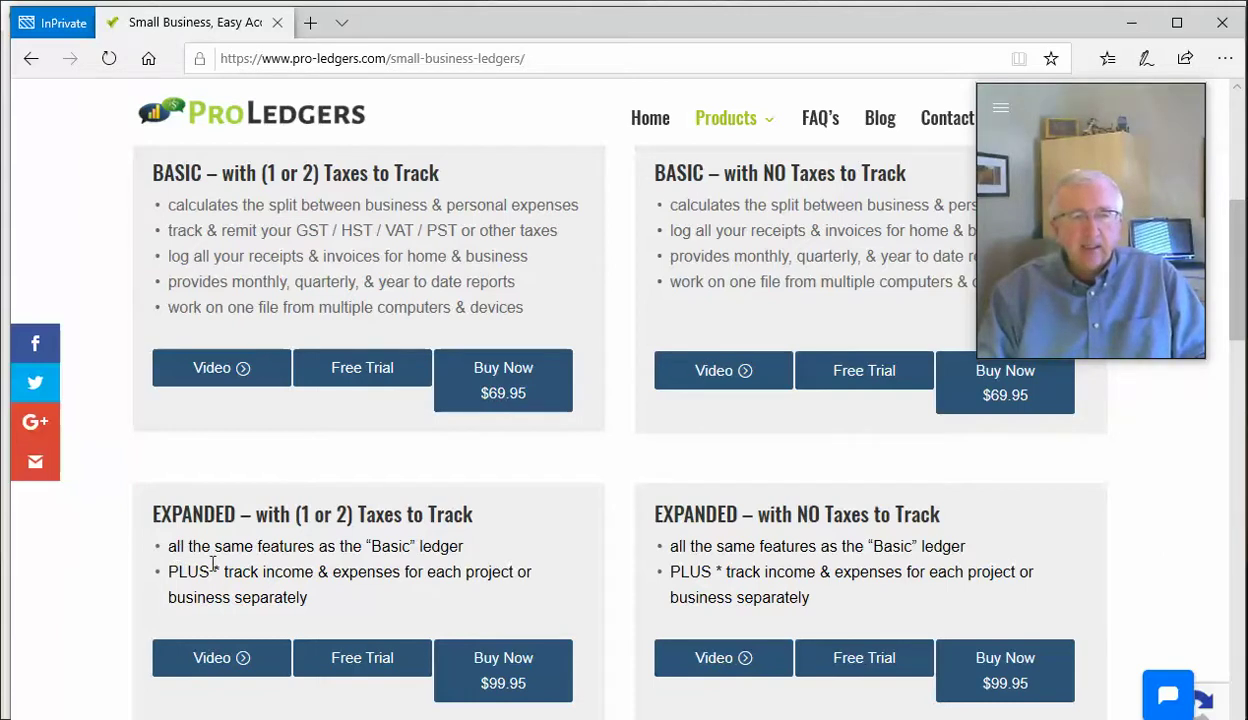
left_click_drag(292, 568, 375, 585)
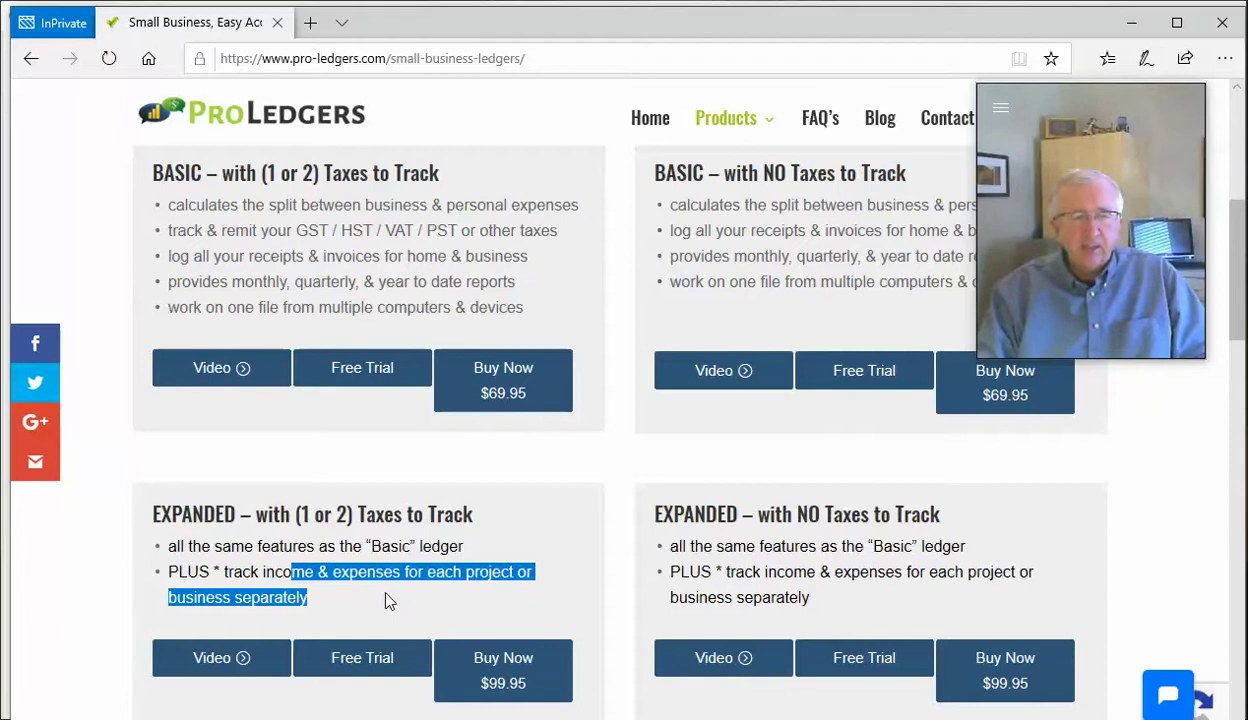
left_click(295, 583)
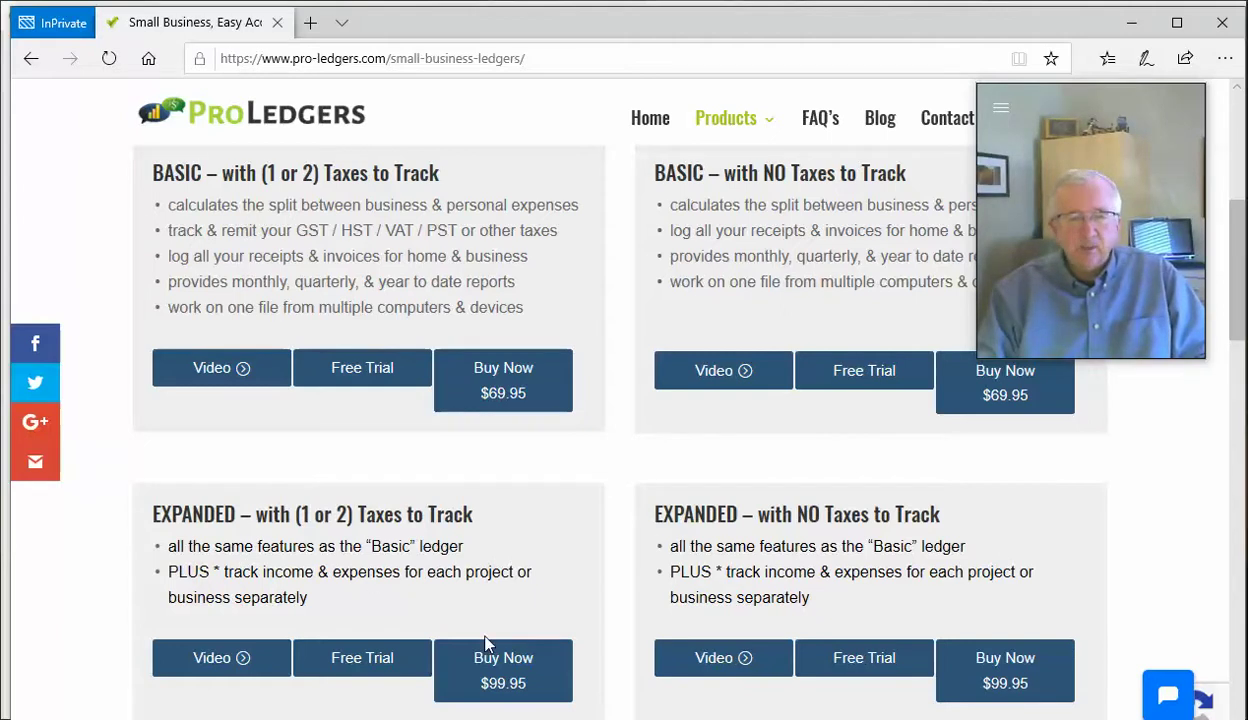
Step: Review the free Android and IOS app options and the FAQ's section below the ledger versions
scroll(474, 590, "down", 4)
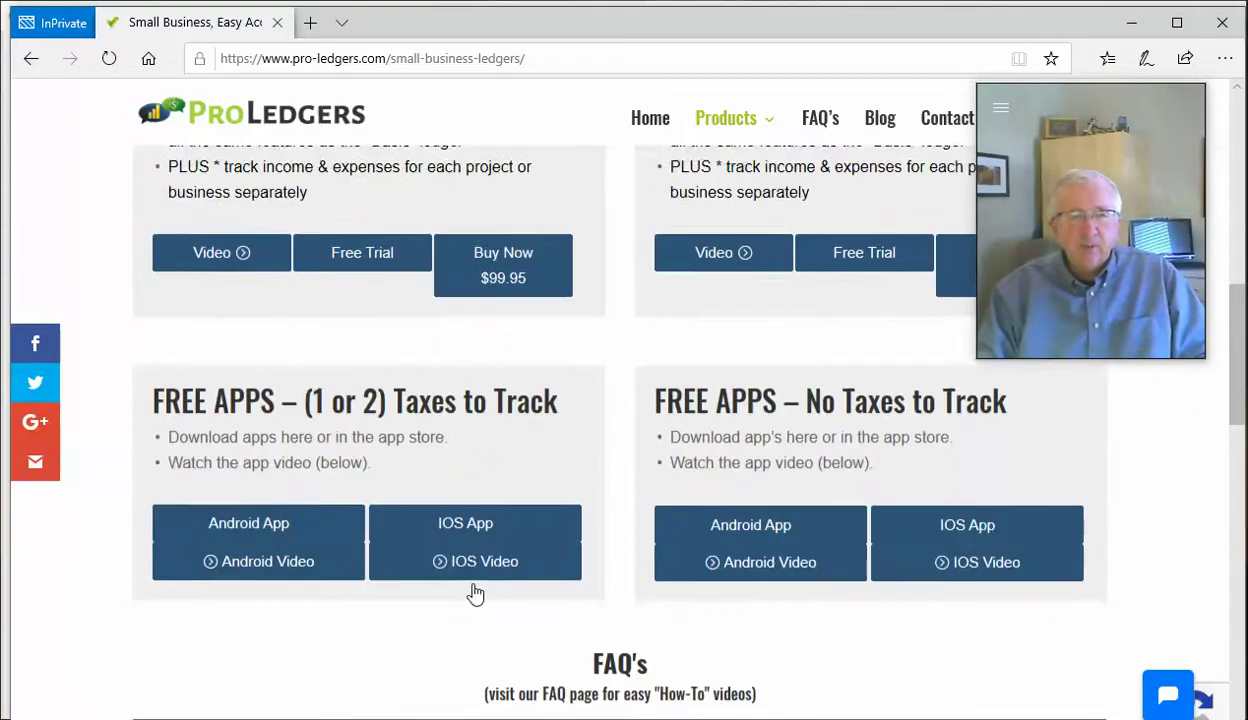
scroll(474, 593, "down", 1)
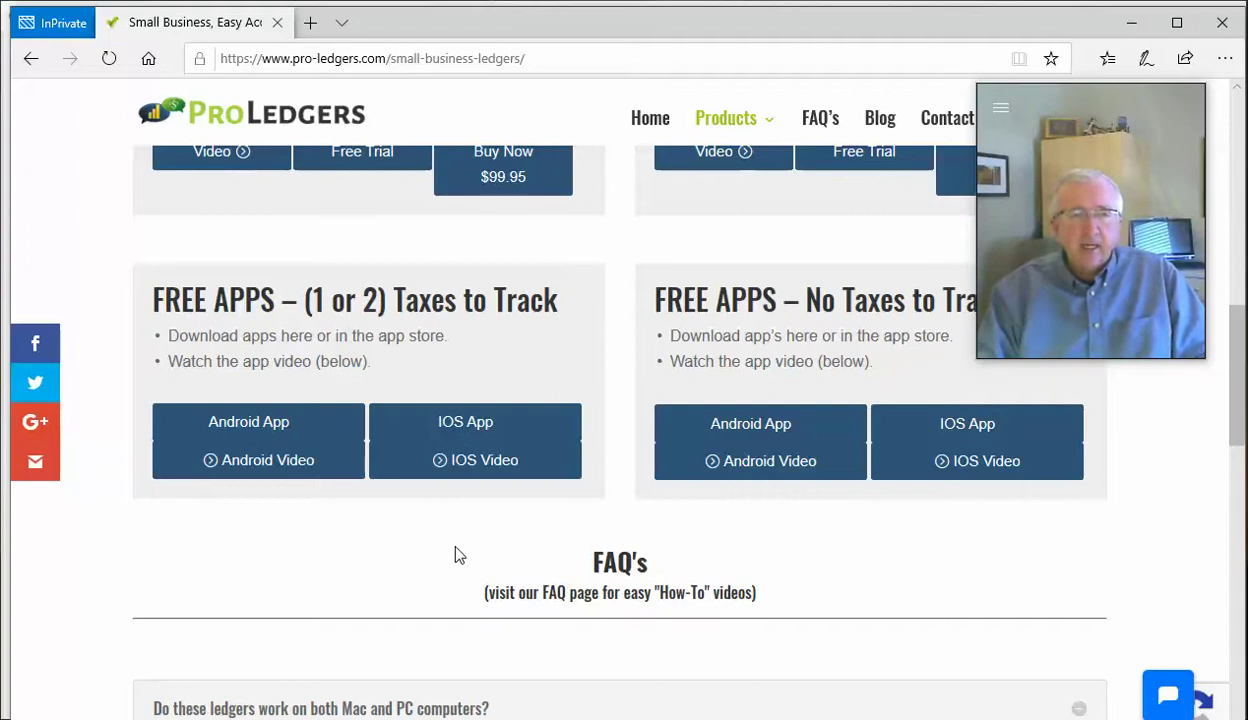
scroll(458, 555, "down", 4)
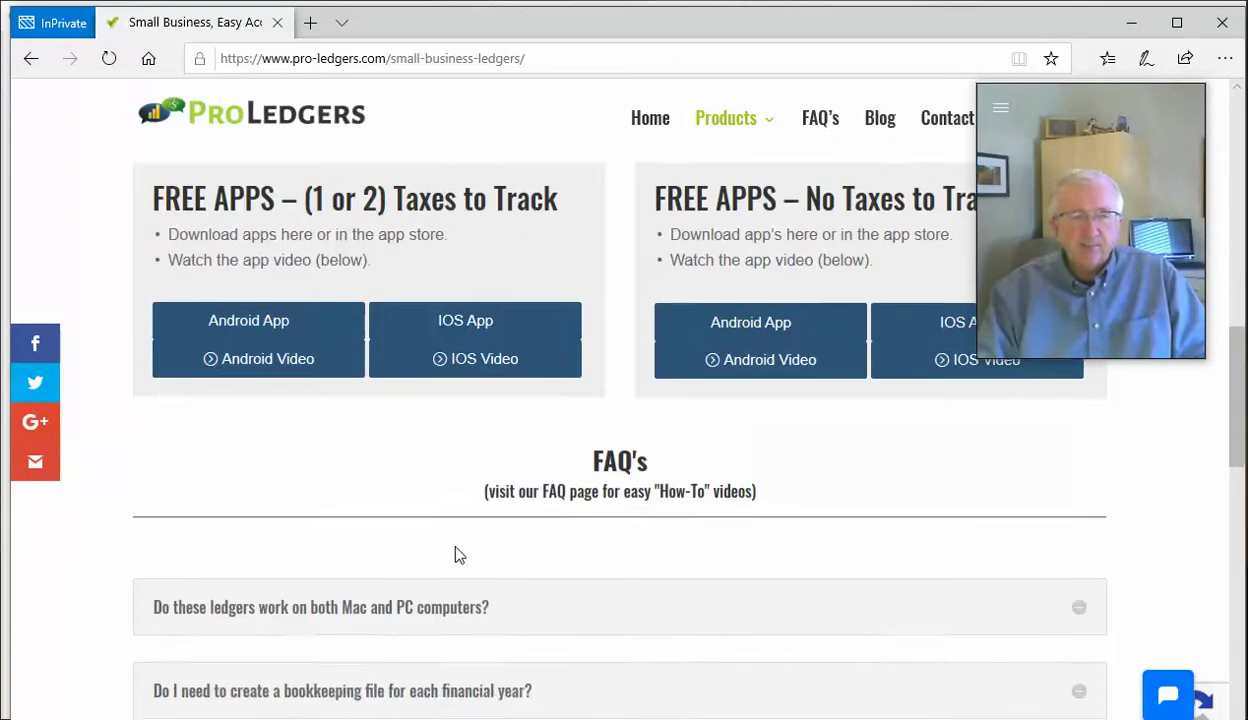
scroll(455, 553, "up", 10)
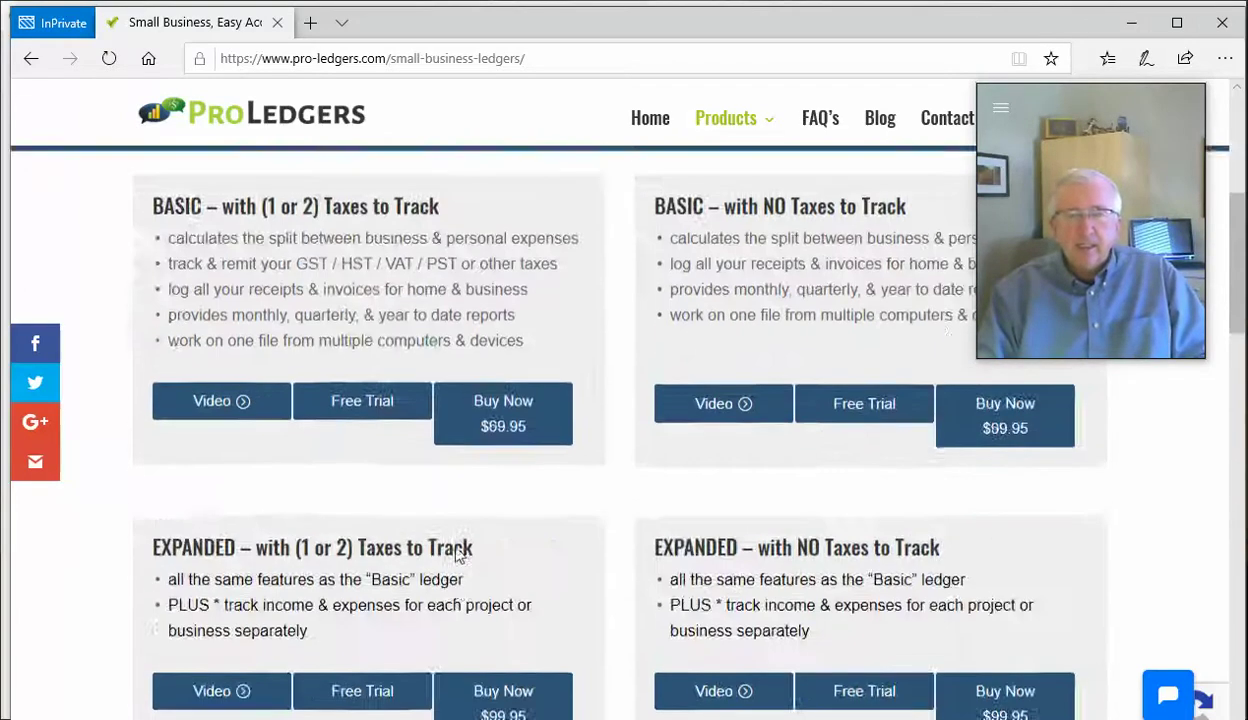
Step: Open the website's FAQ's page and look over the how-to video topics
left_click(820, 120)
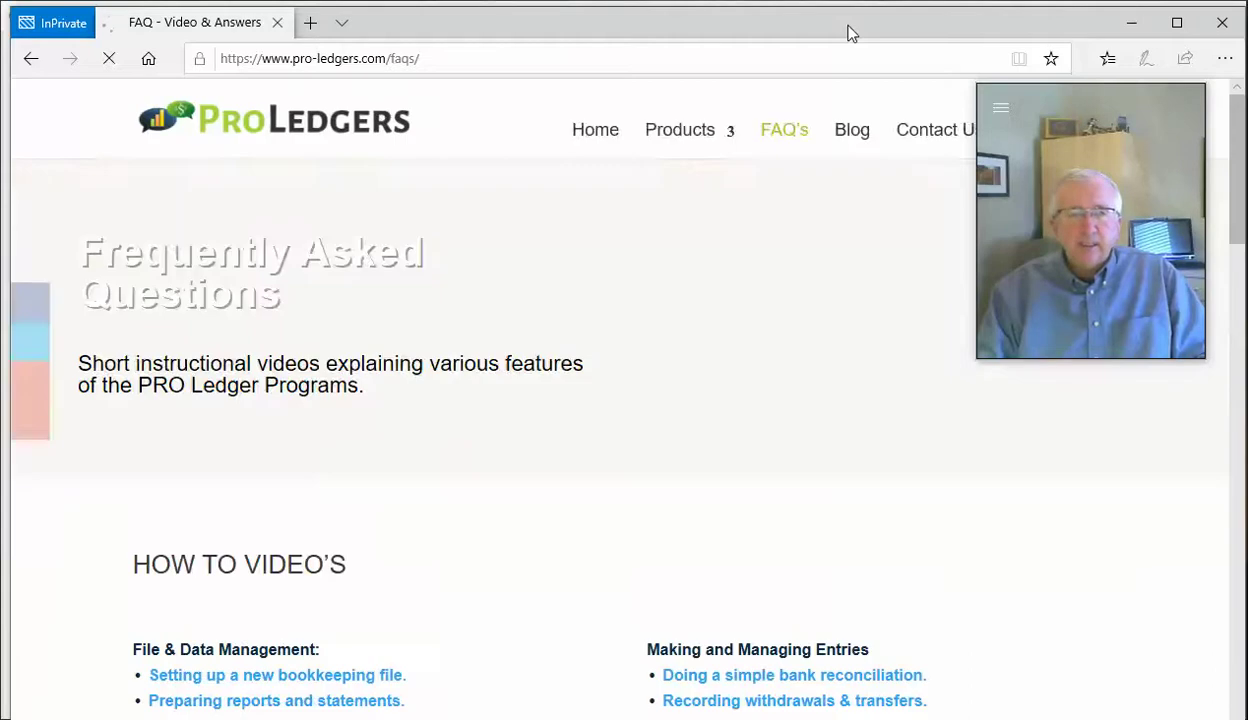
scroll(477, 492, "down", 3)
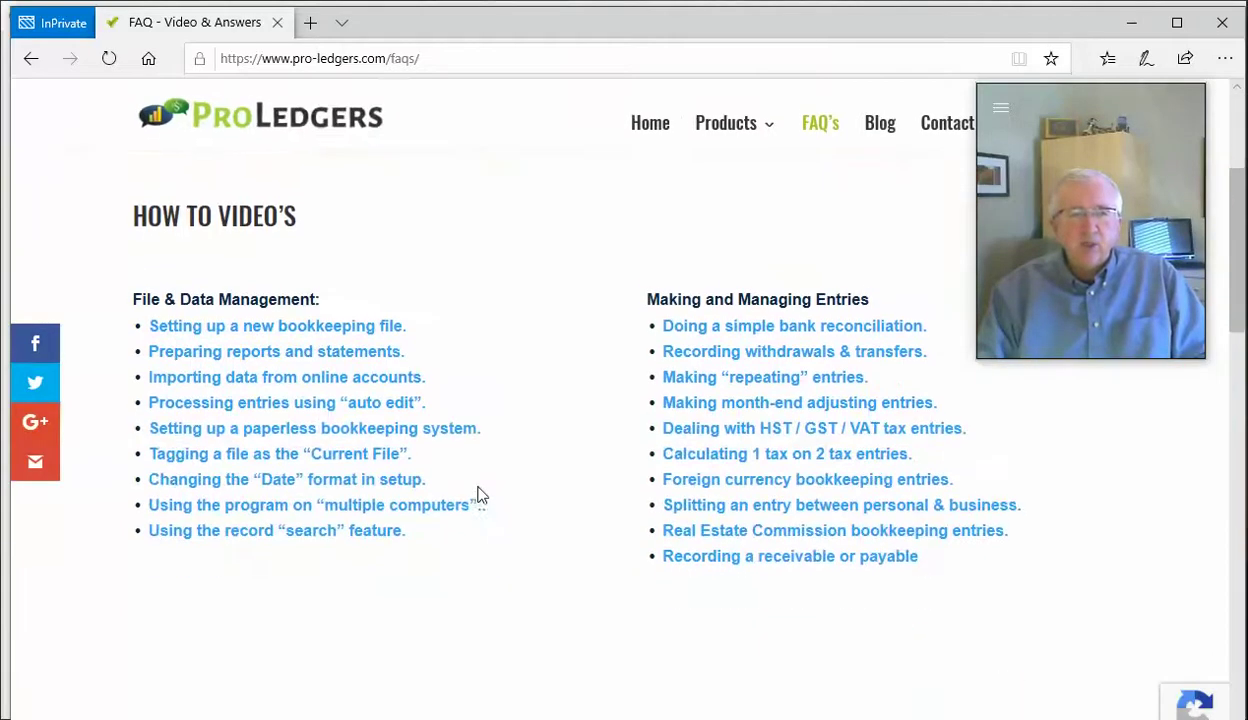
scroll(477, 492, "up", 3)
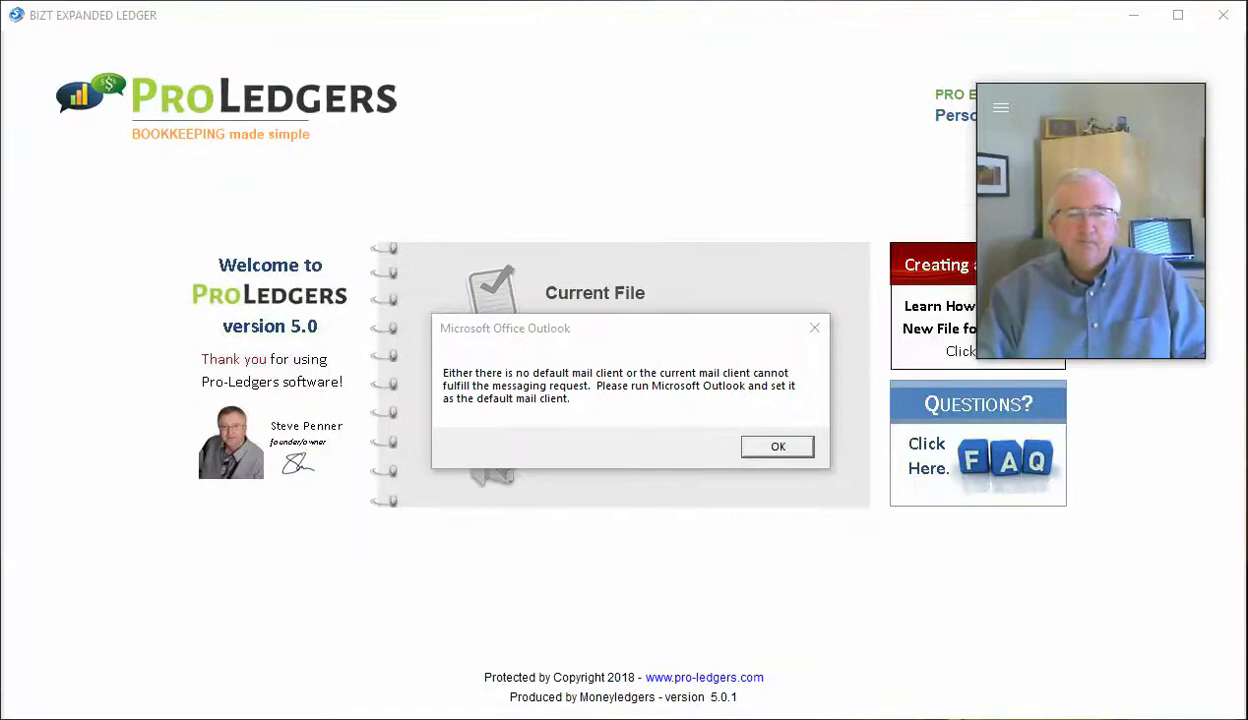
Step: In the BIZT Expanded Ledger program, dismiss the Outlook message and create a new 1 Tax File for General Business
left_click(782, 447)
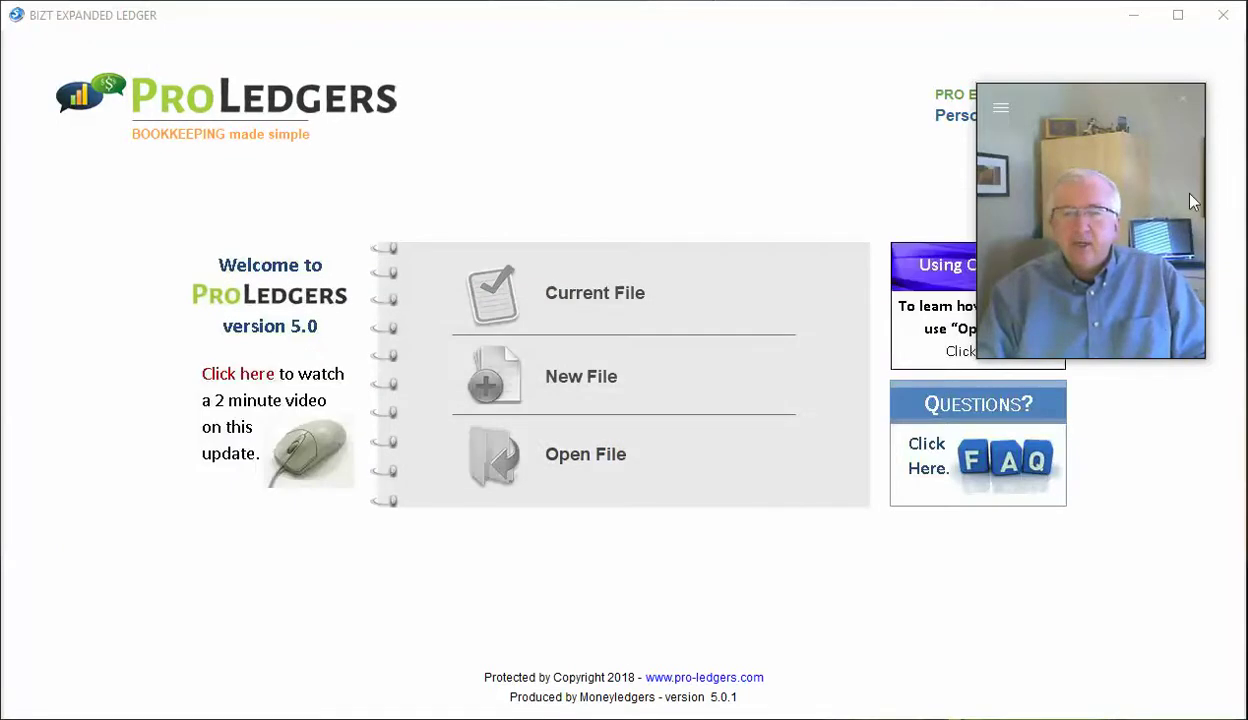
left_click(1182, 102)
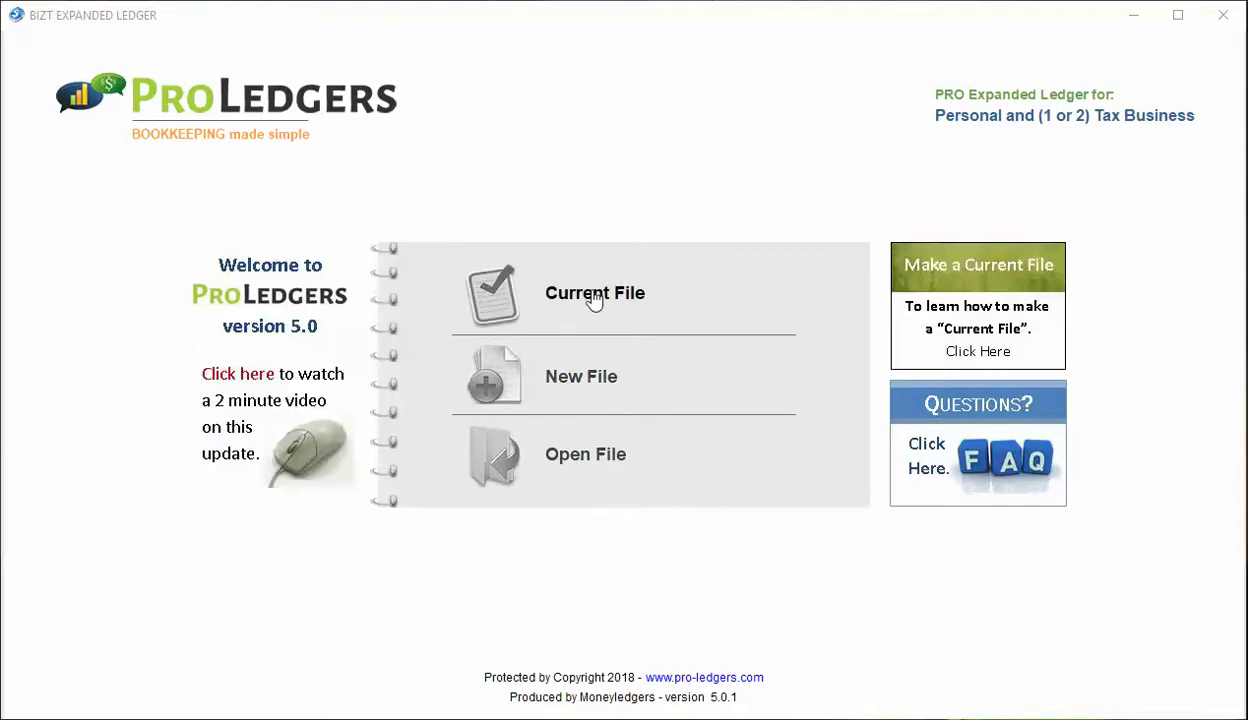
left_click(594, 384)
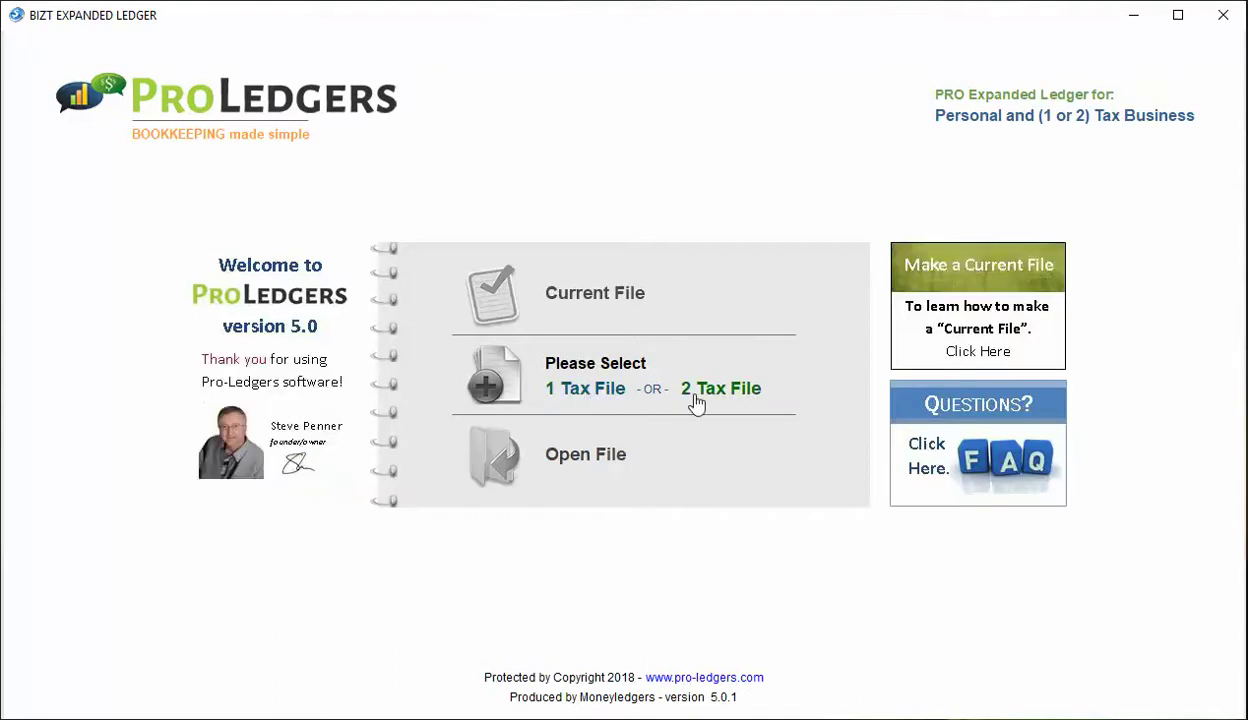
left_click(585, 397)
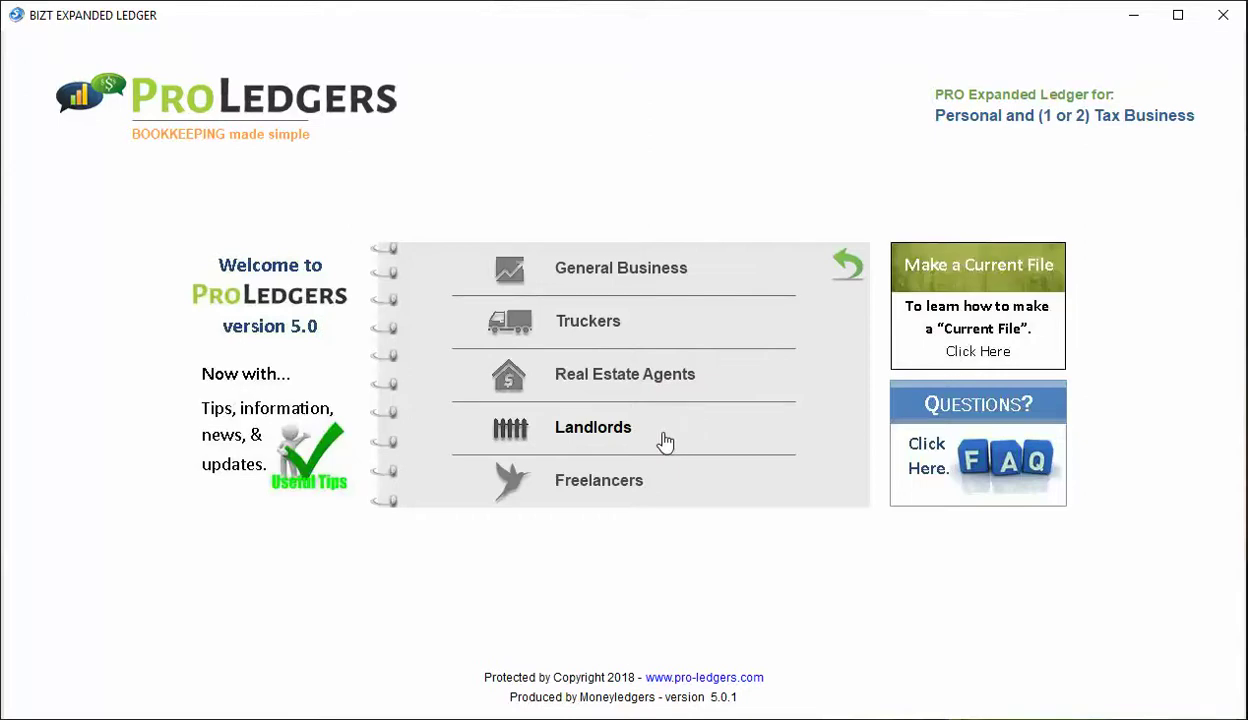
left_click(650, 270)
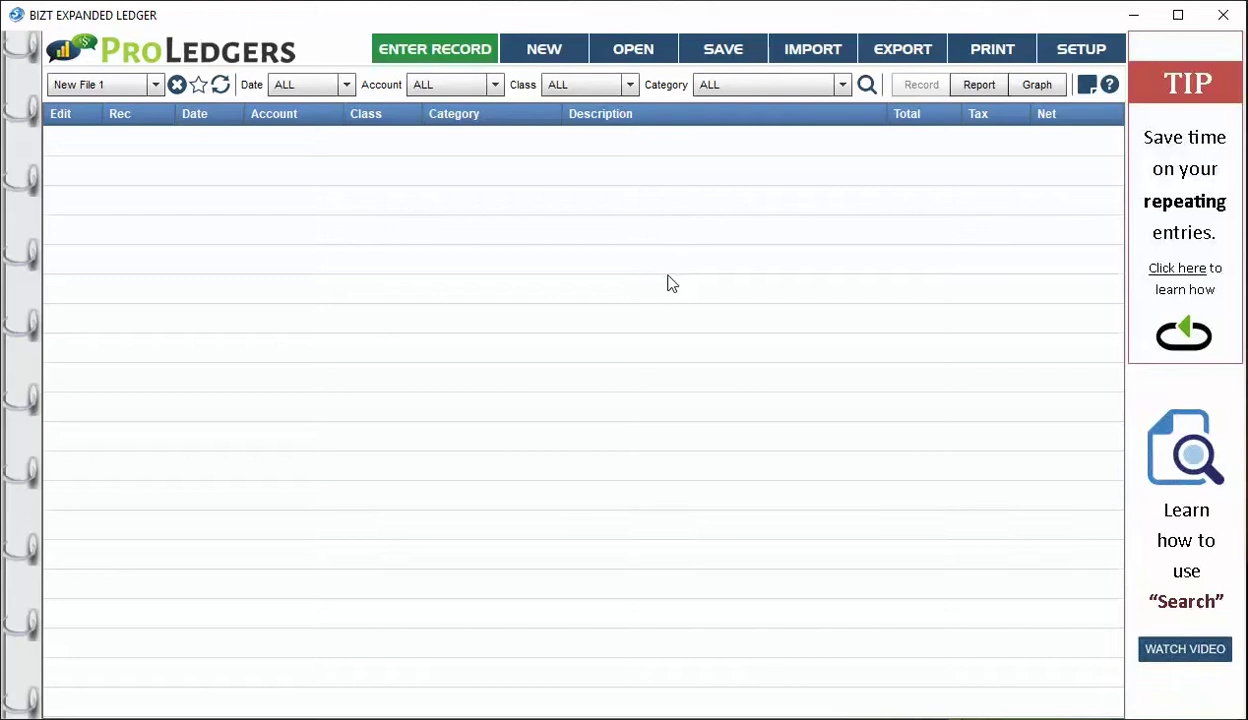
Step: Hide the ads beside the new ledger file
mouse_move(1189, 260)
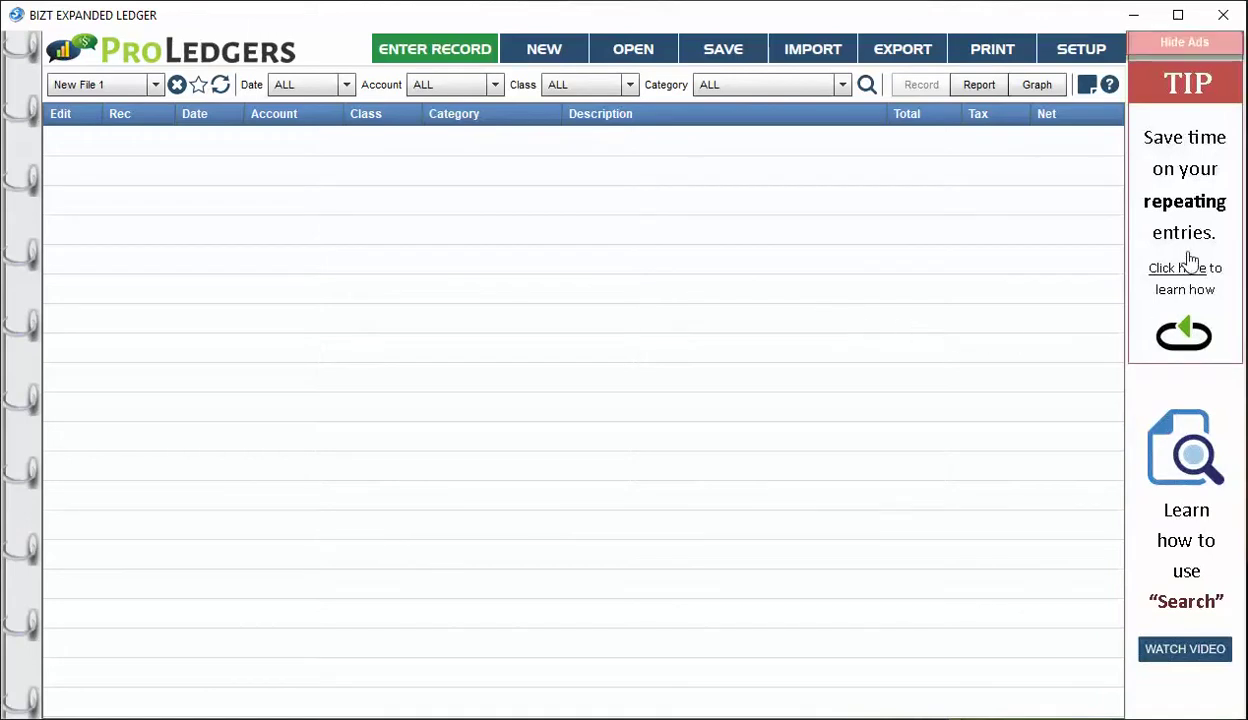
left_click(1194, 44)
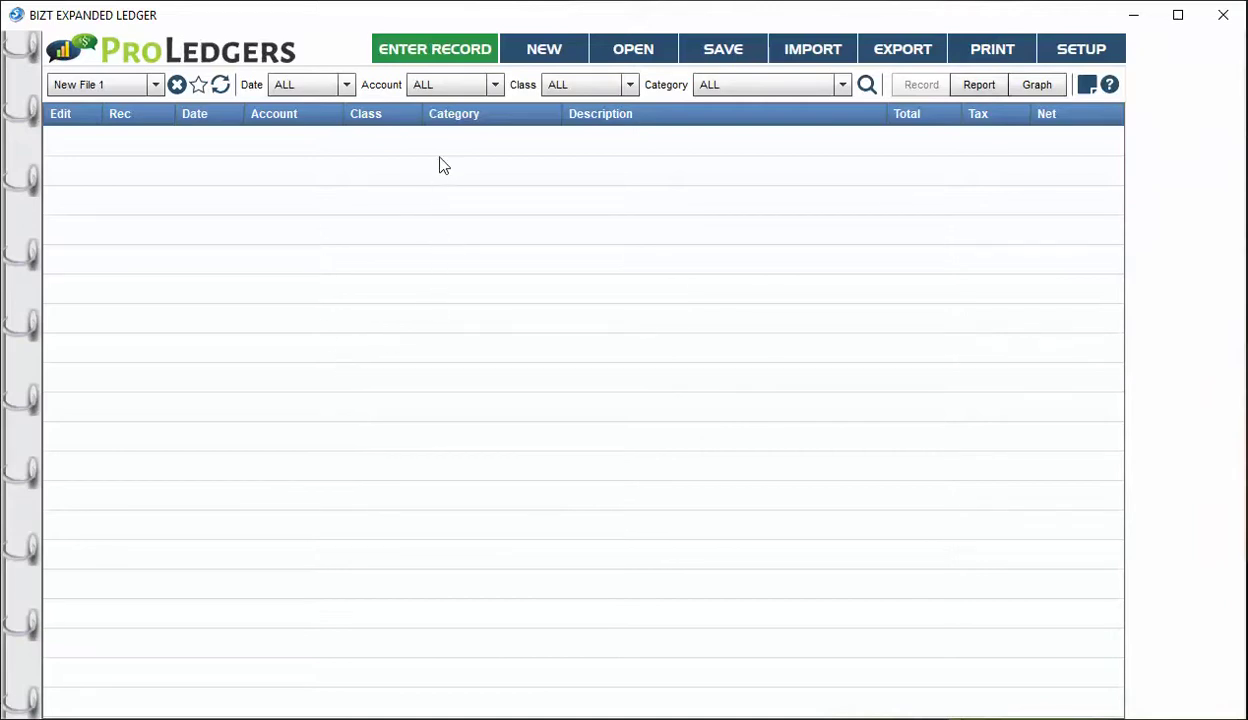
Step: Try to enter a record in the unsaved new file, dismiss the save notice, and open the list of ledger files
left_click(440, 54)
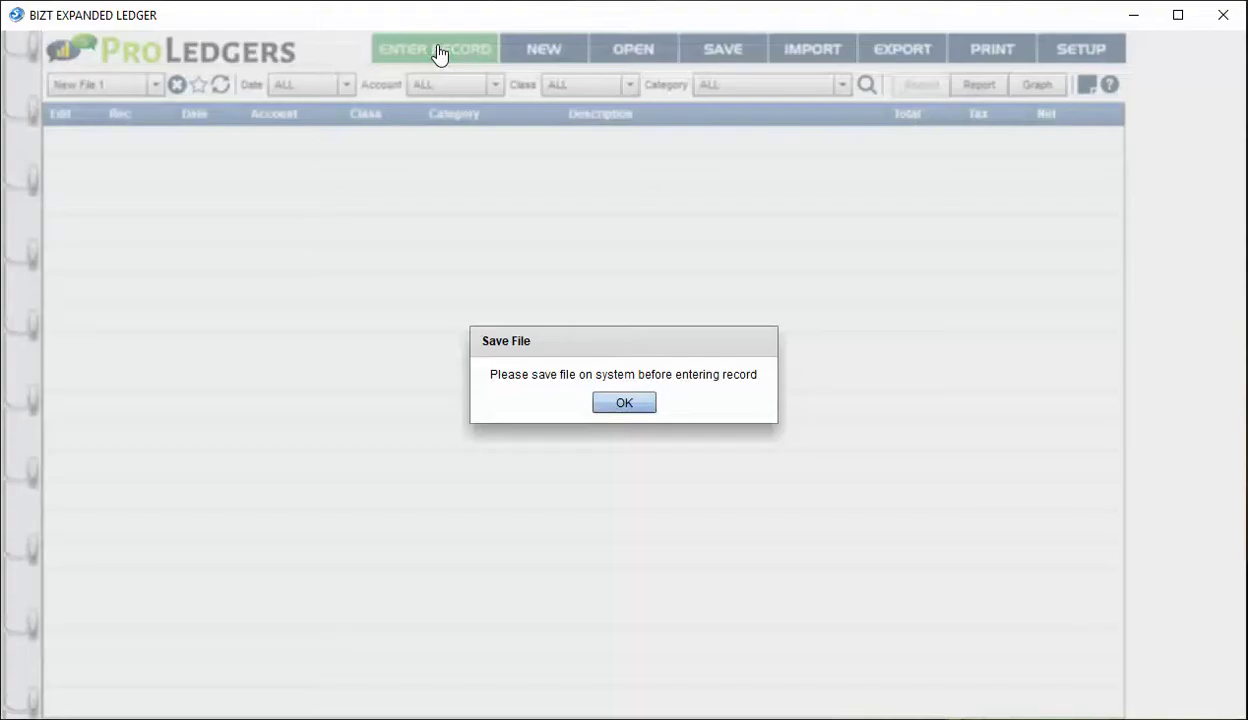
left_click(621, 404)
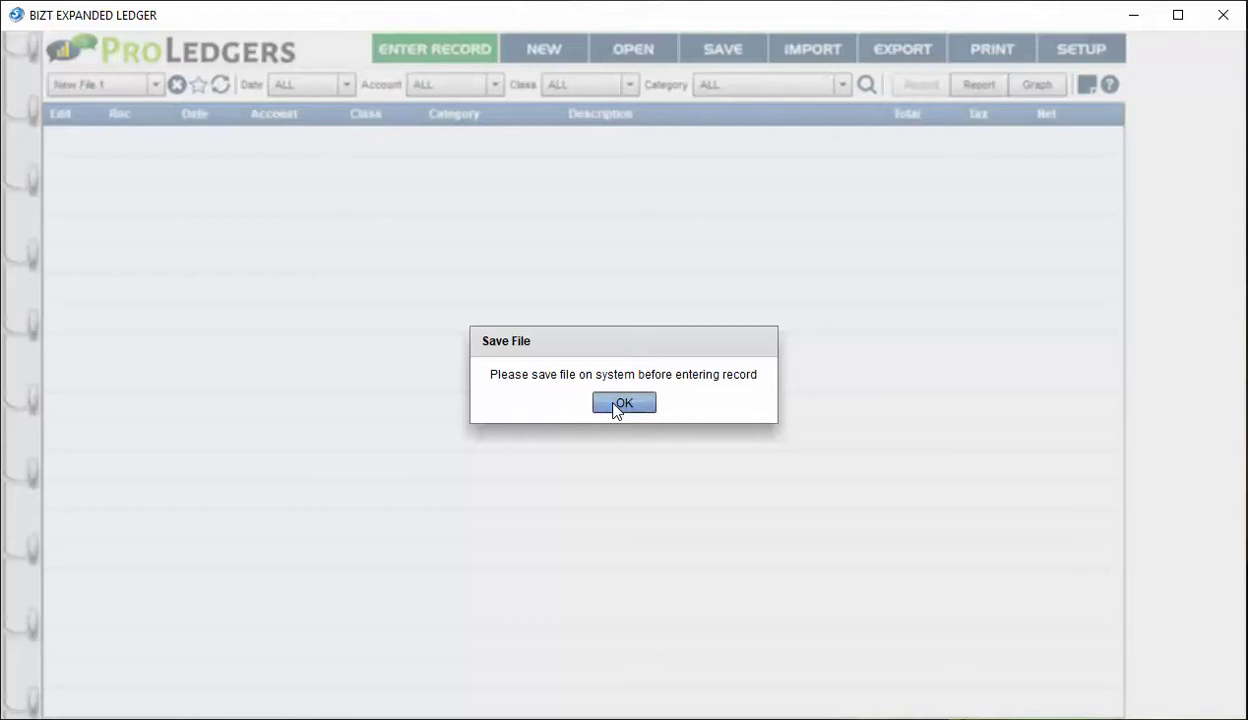
left_click(108, 88)
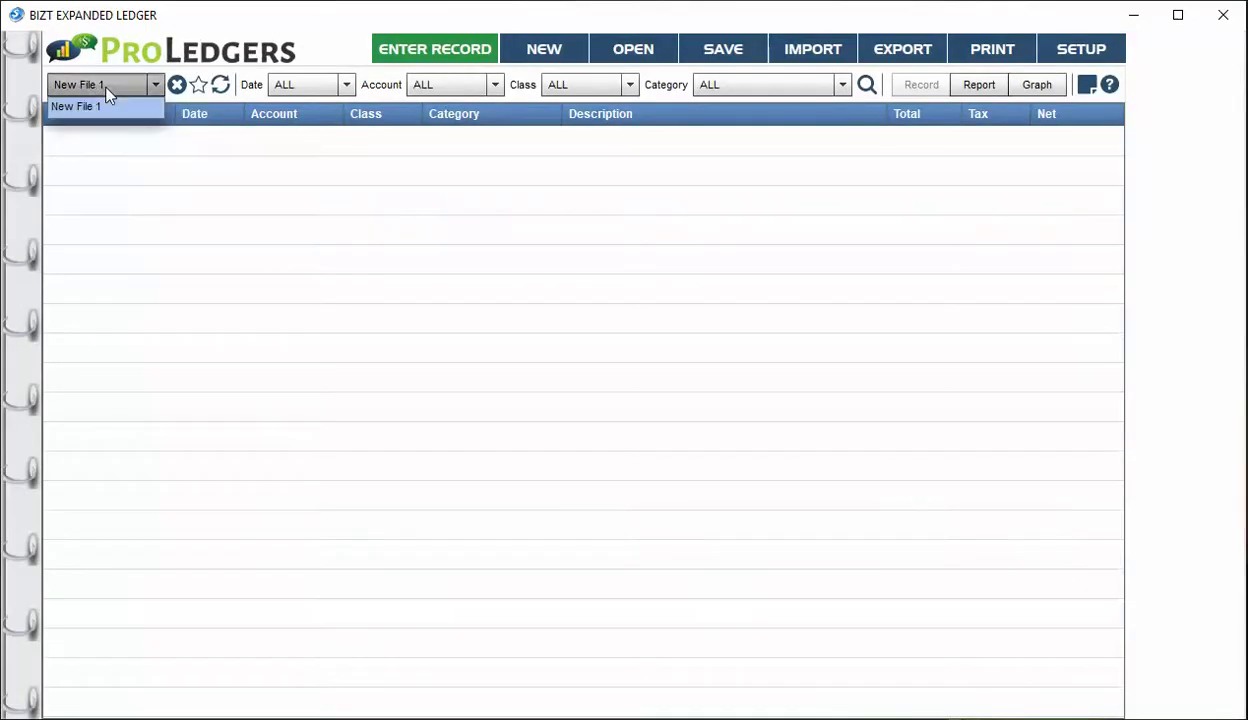
Step: Save the new ledger file to the Desktop under the name "bookkeeping file"
left_click(104, 88)
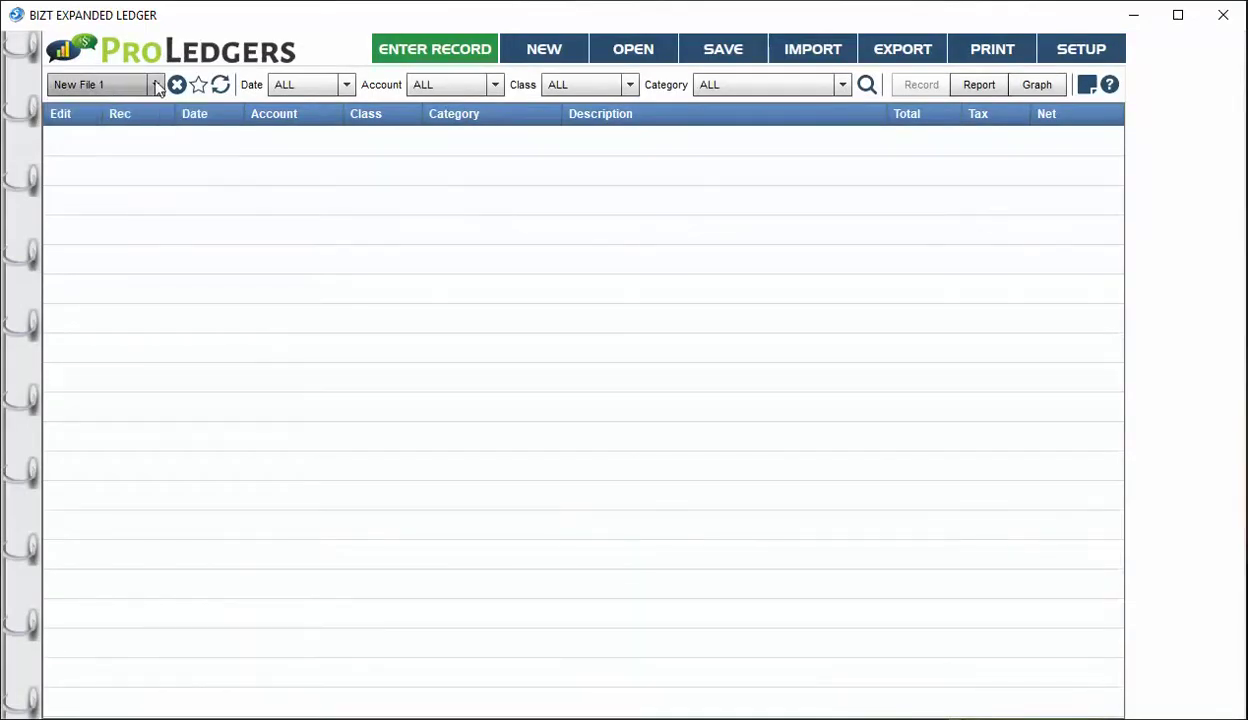
left_click(709, 52)
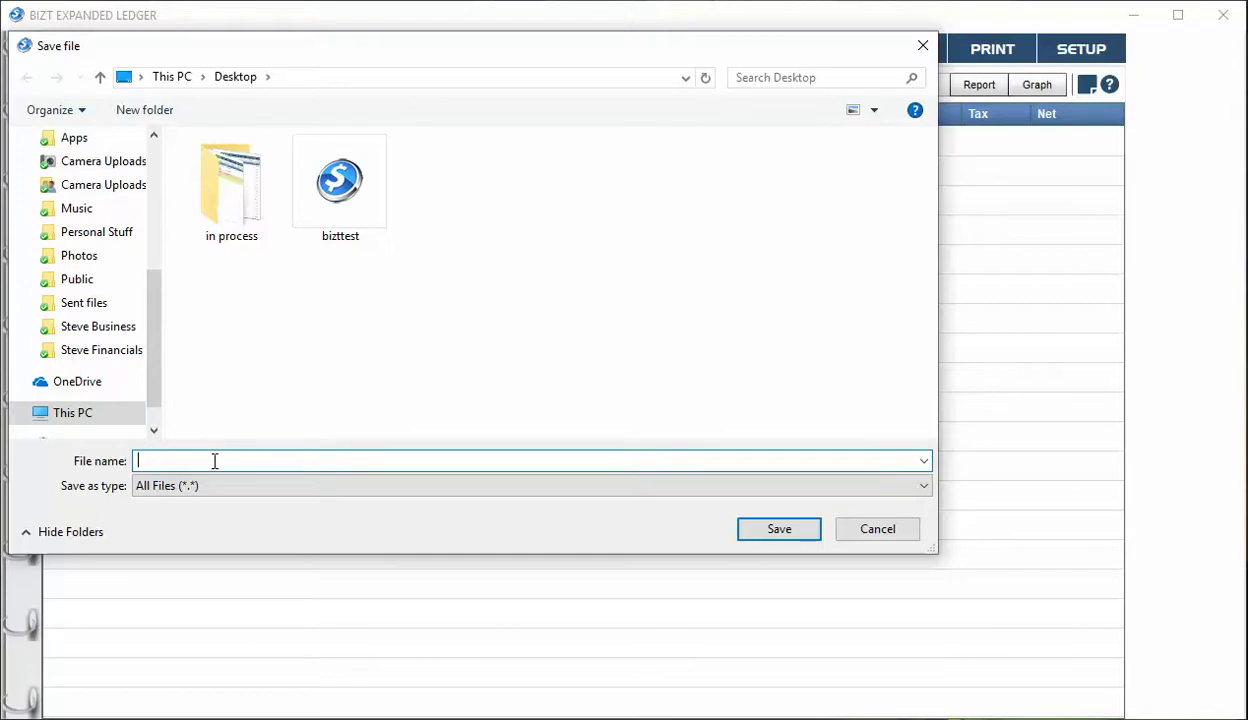
type("bookkeeping file")
left_click(775, 530)
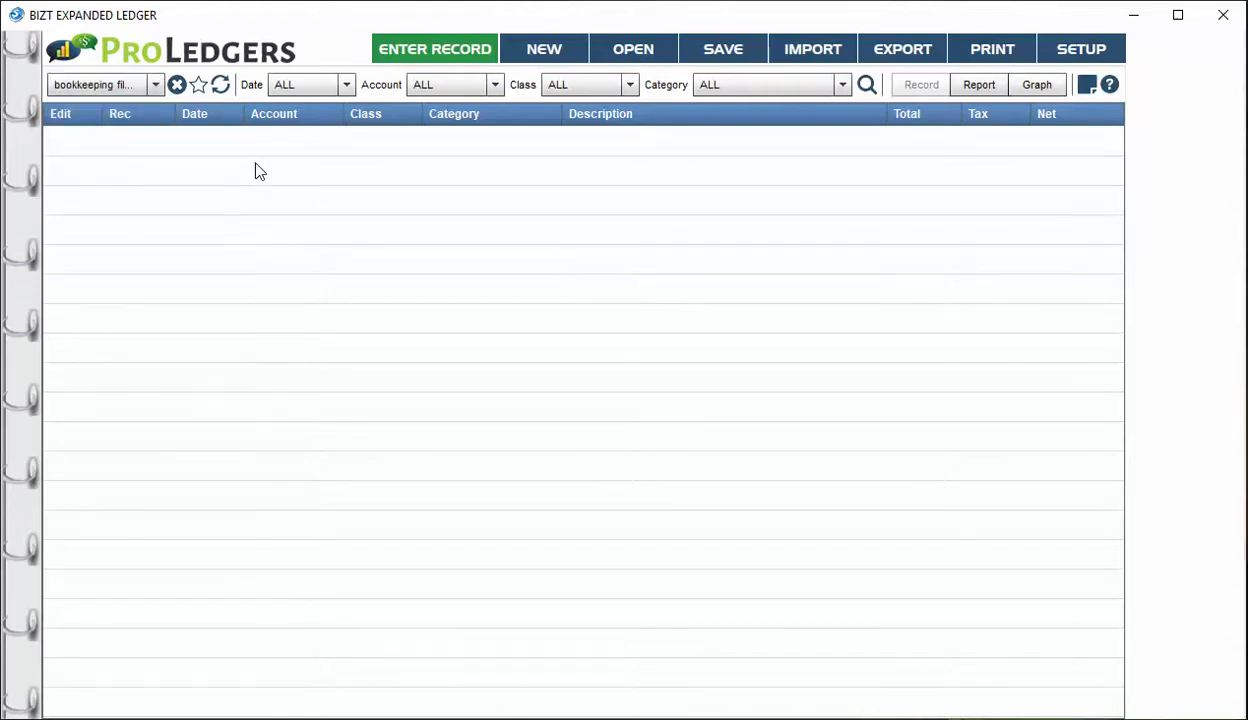
Step: Start a new record dated 04/01/19 with the Visa account and the General Business class
left_click(432, 55)
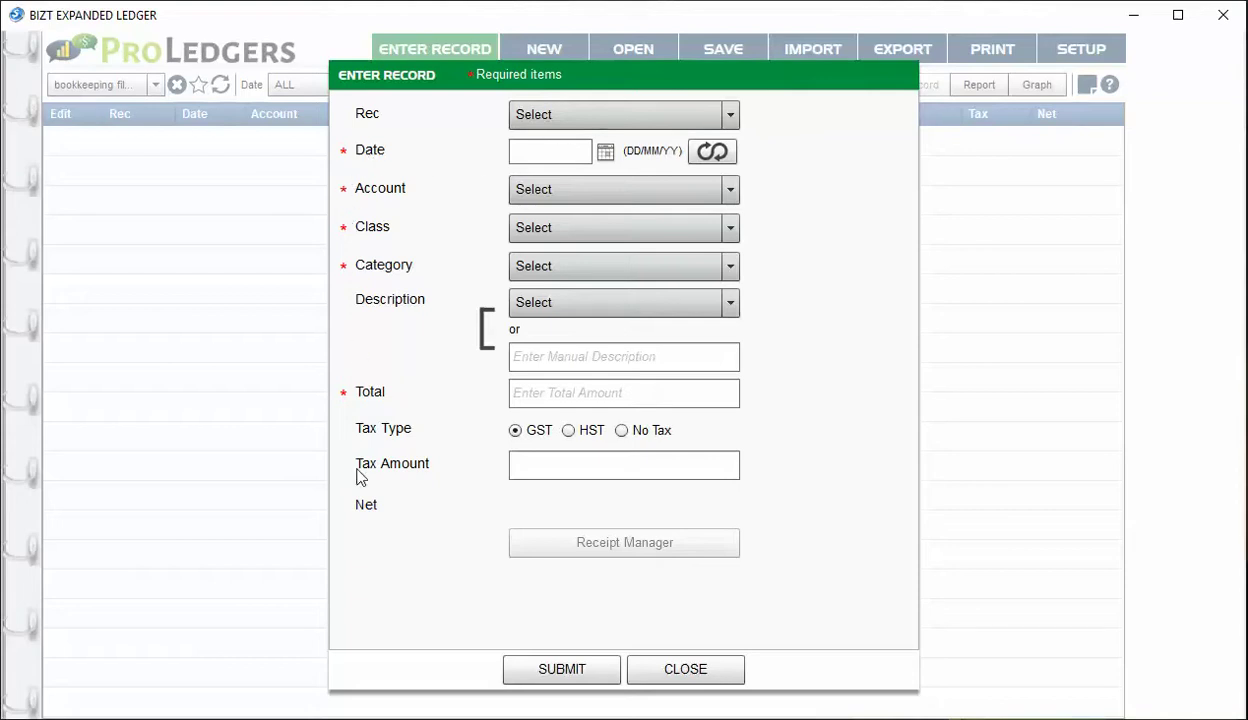
left_click(606, 152)
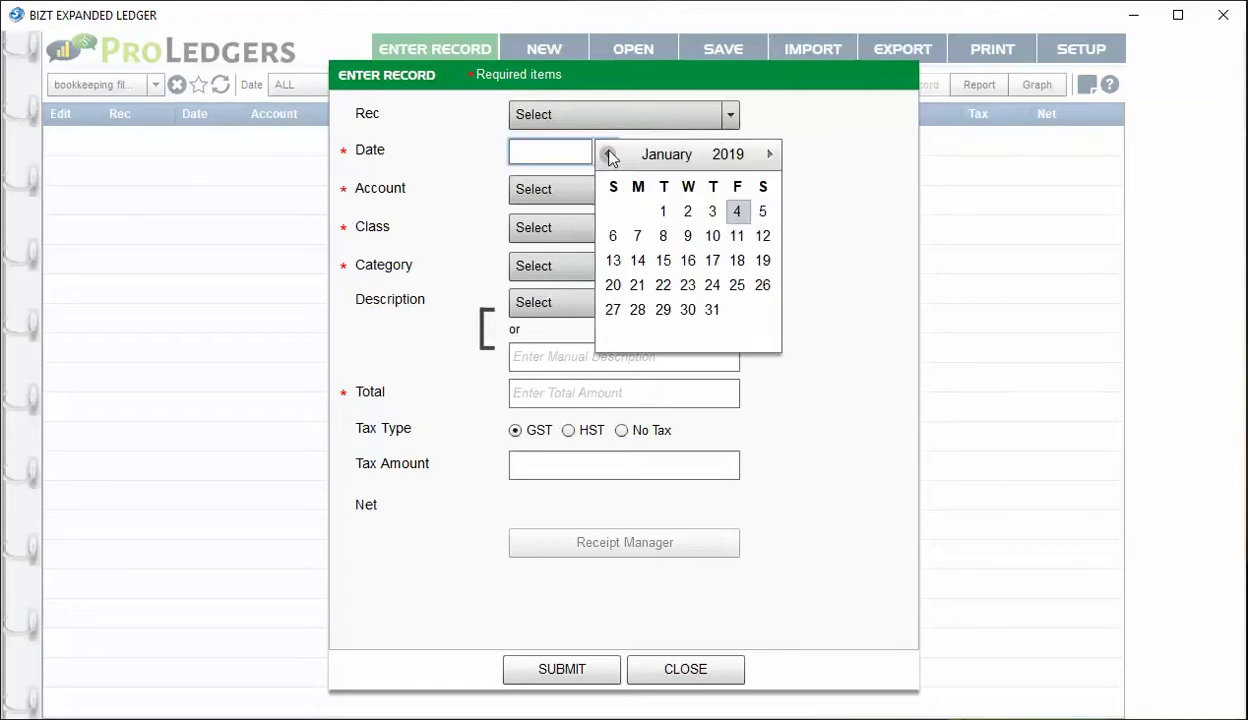
left_click(733, 213)
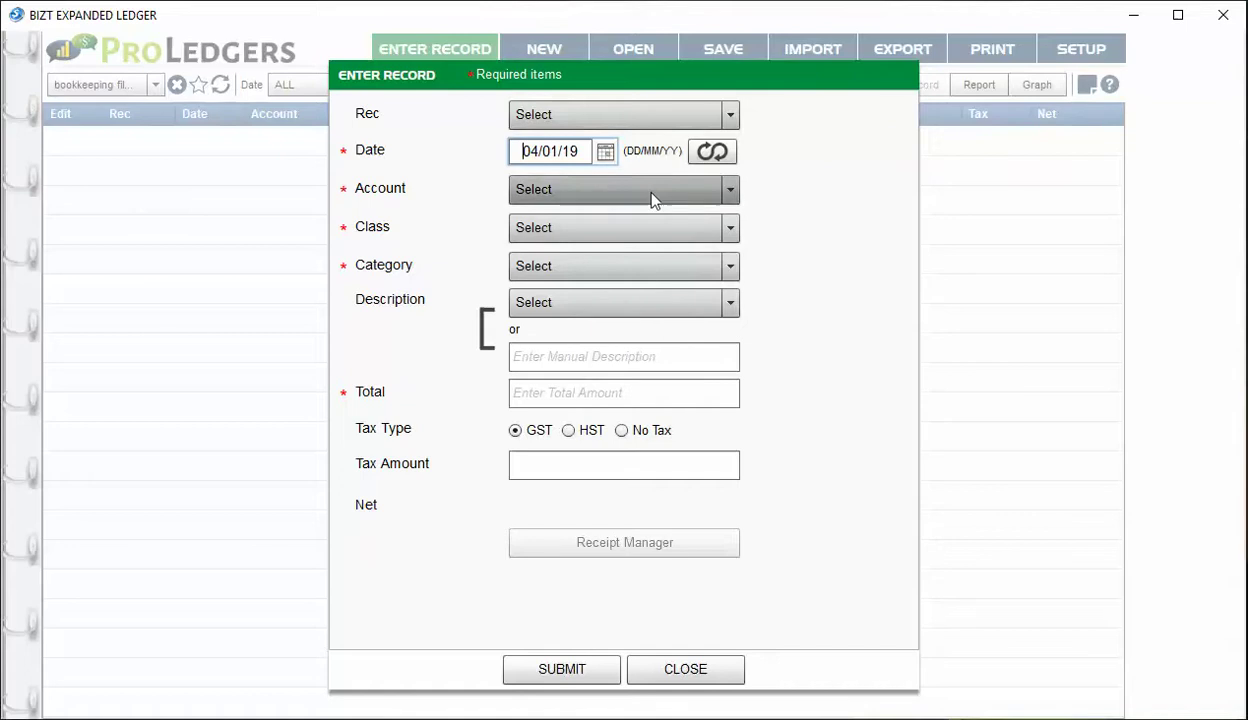
left_click(600, 195)
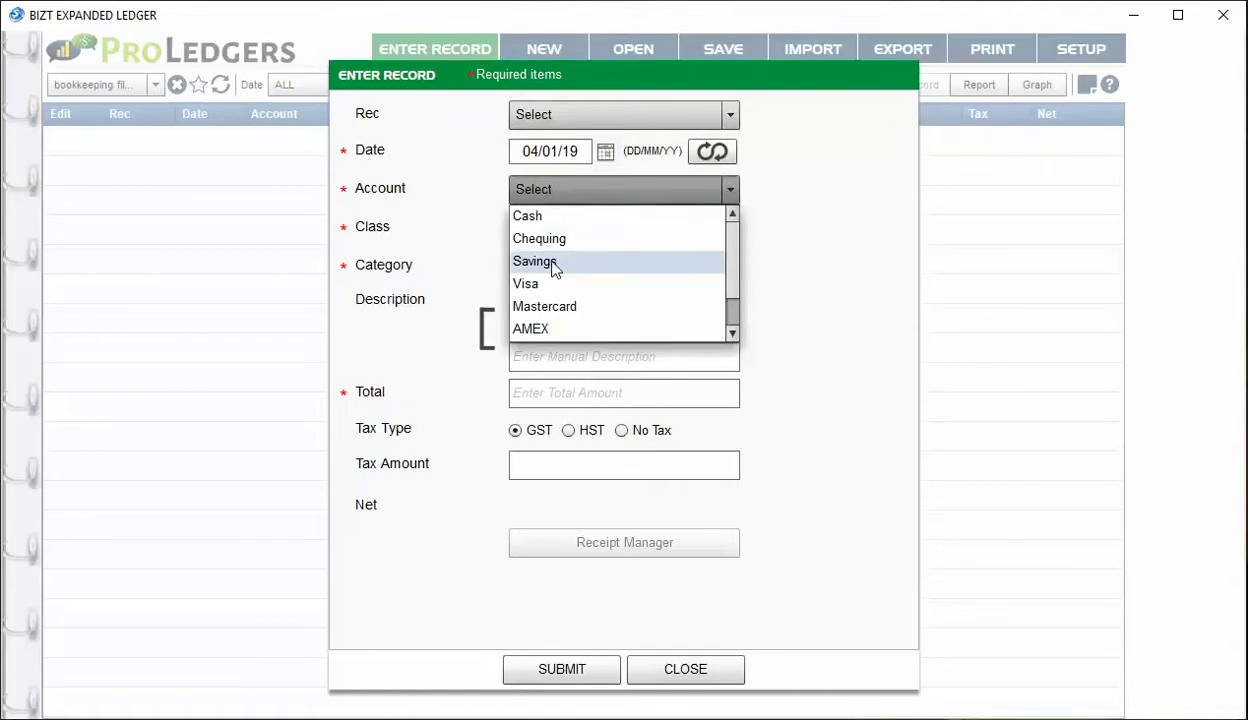
left_click(557, 285)
left_click(560, 232)
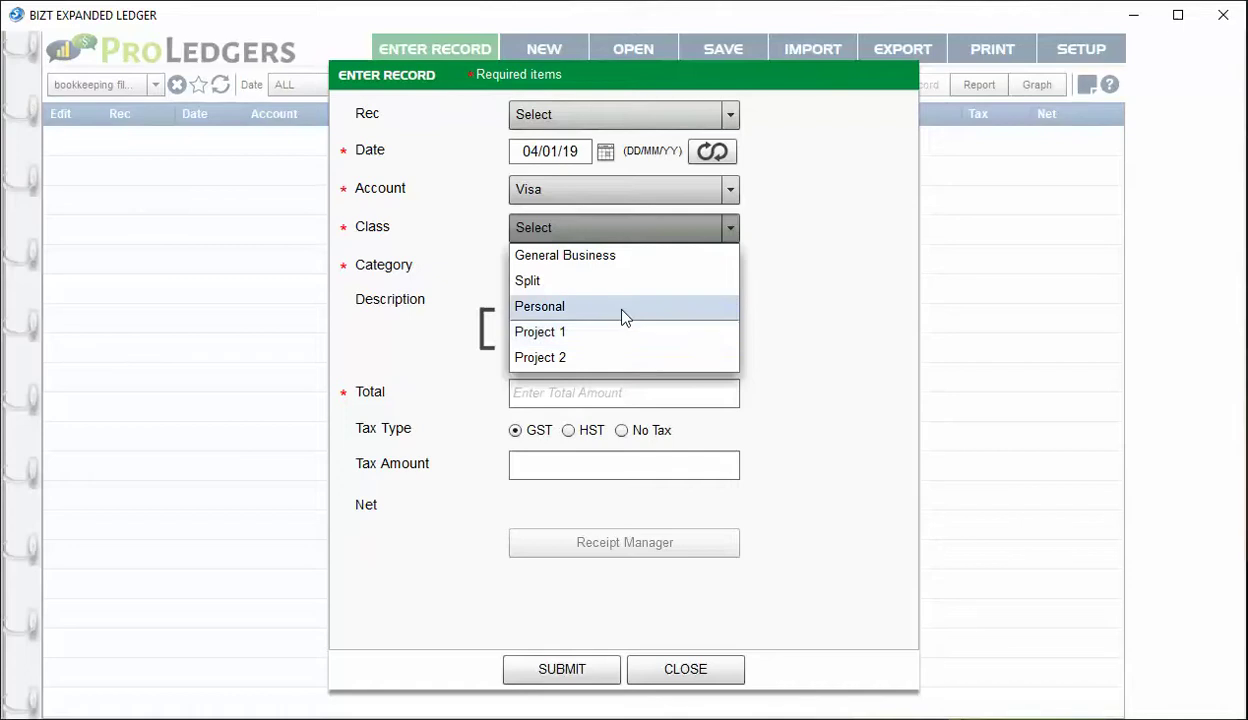
left_click(621, 263)
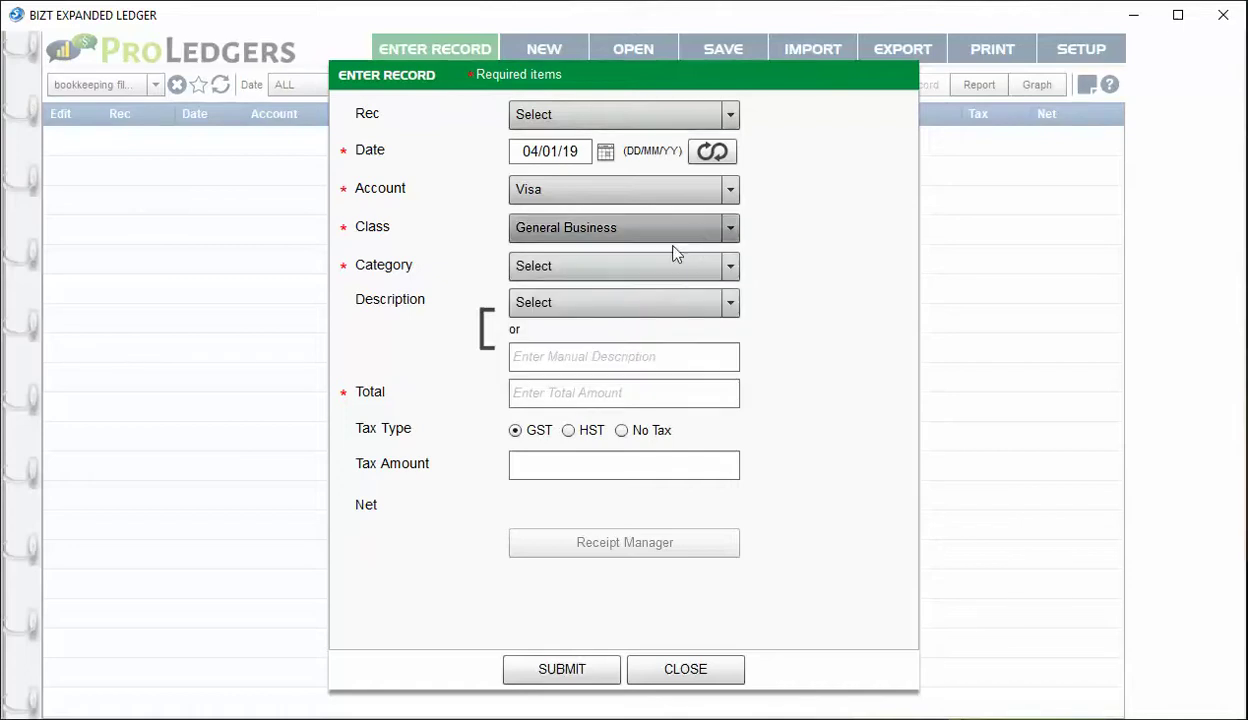
Step: Set the record's category to Bank Charges and give it the manual description "monthly fee"
left_click(608, 268)
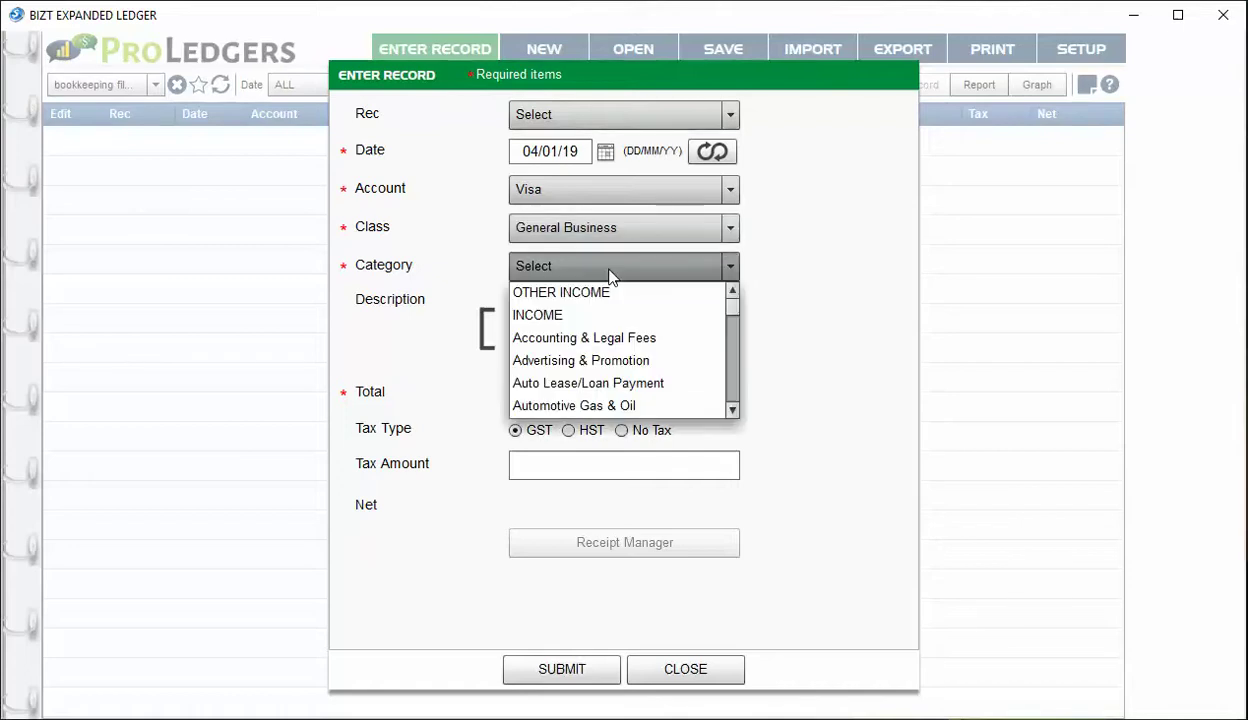
scroll(612, 406, "down", 1)
left_click(614, 410)
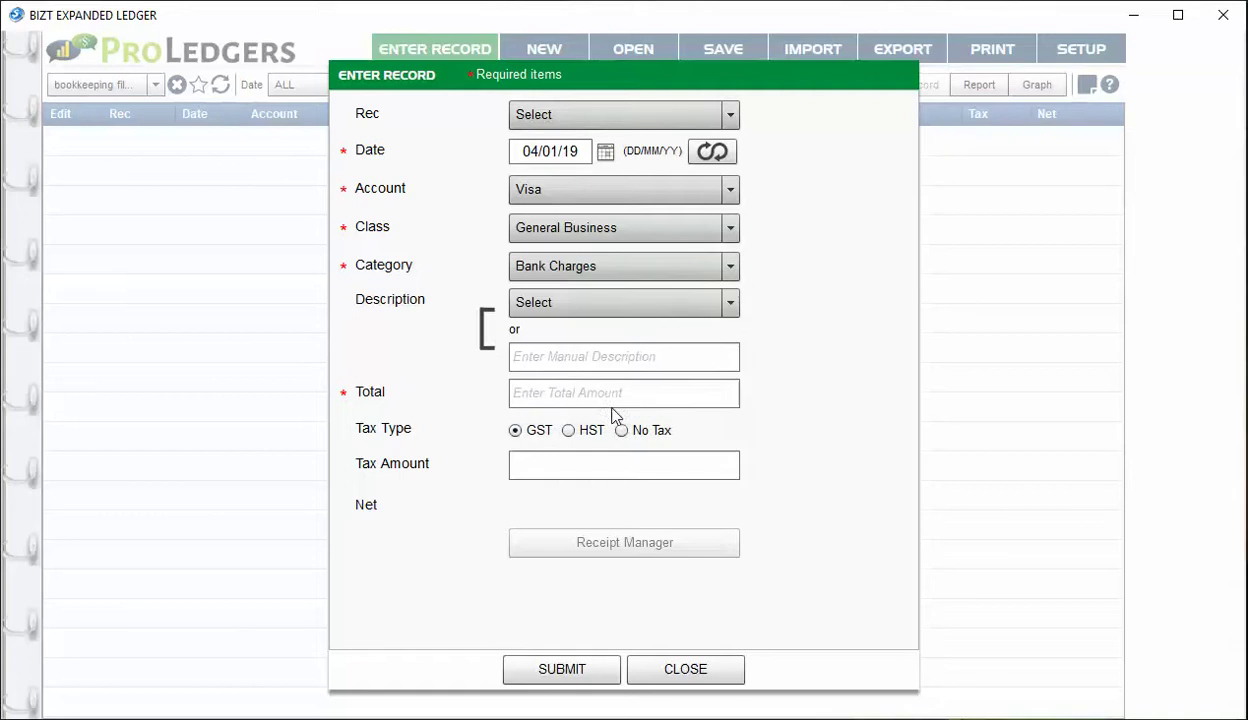
left_click(559, 359)
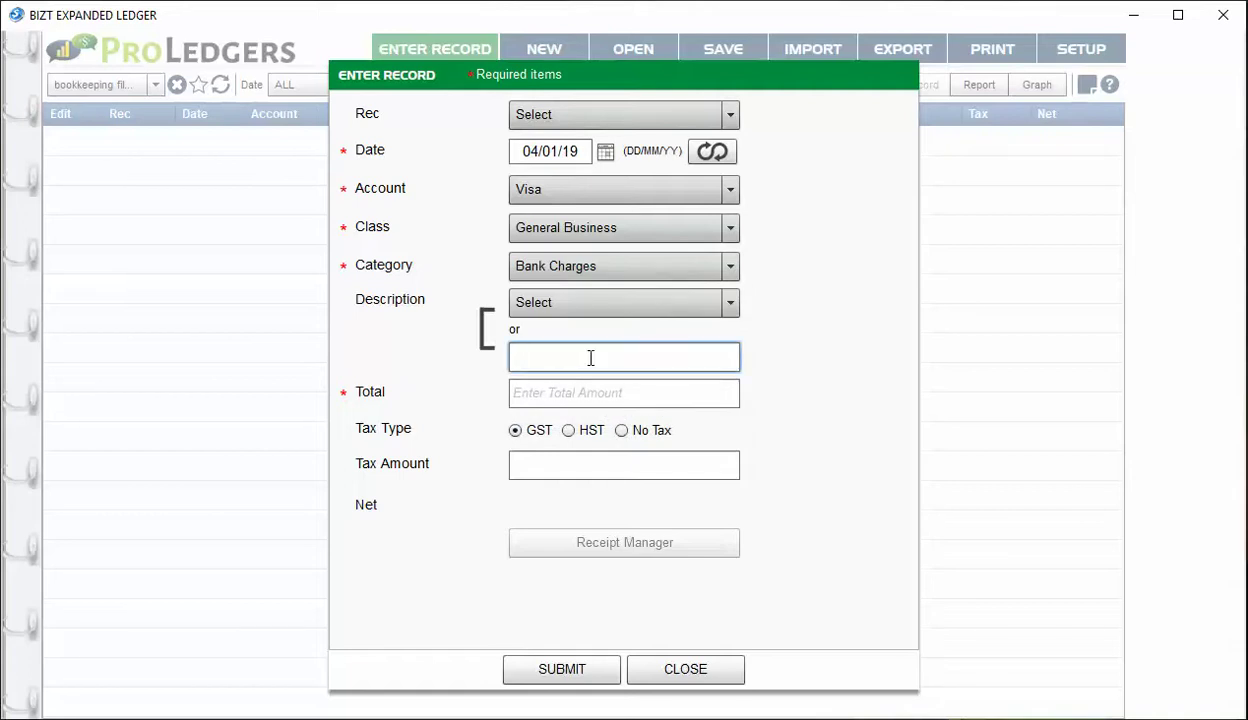
type("monthly fee")
Step: Enter a total of 3.50 for the monthly fee record and set its tax type to No Tax
left_click(555, 390)
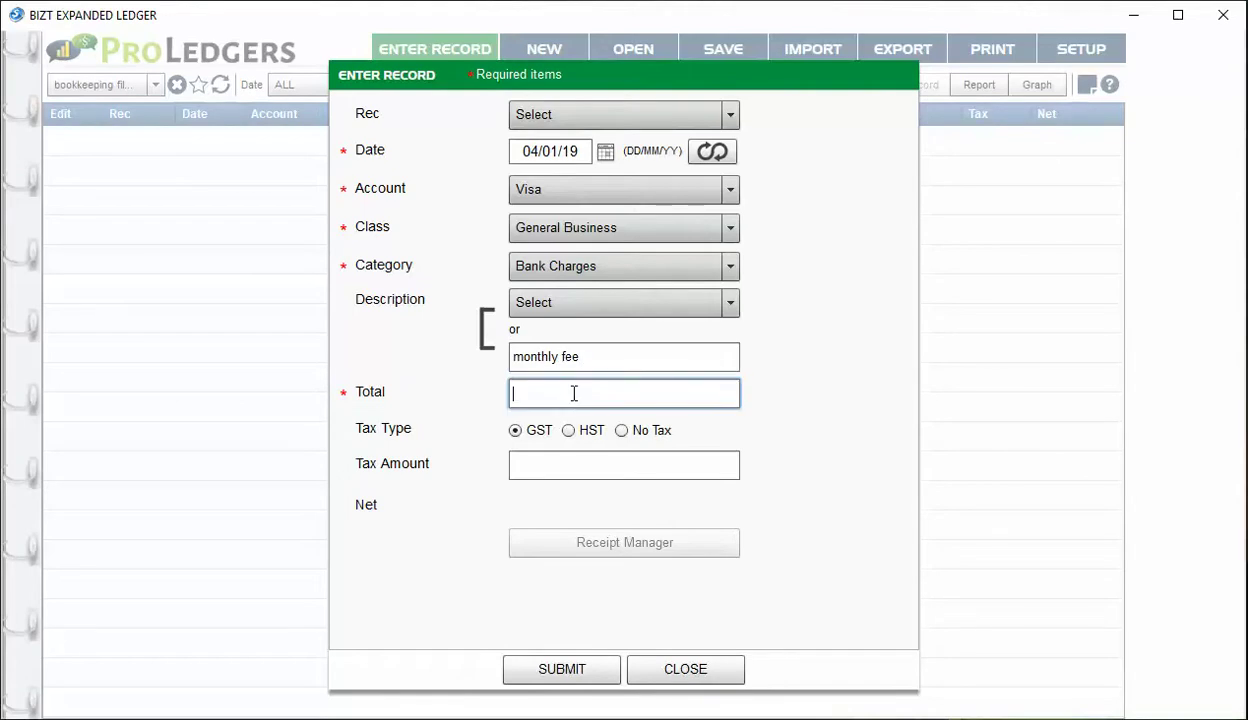
type("3.5")
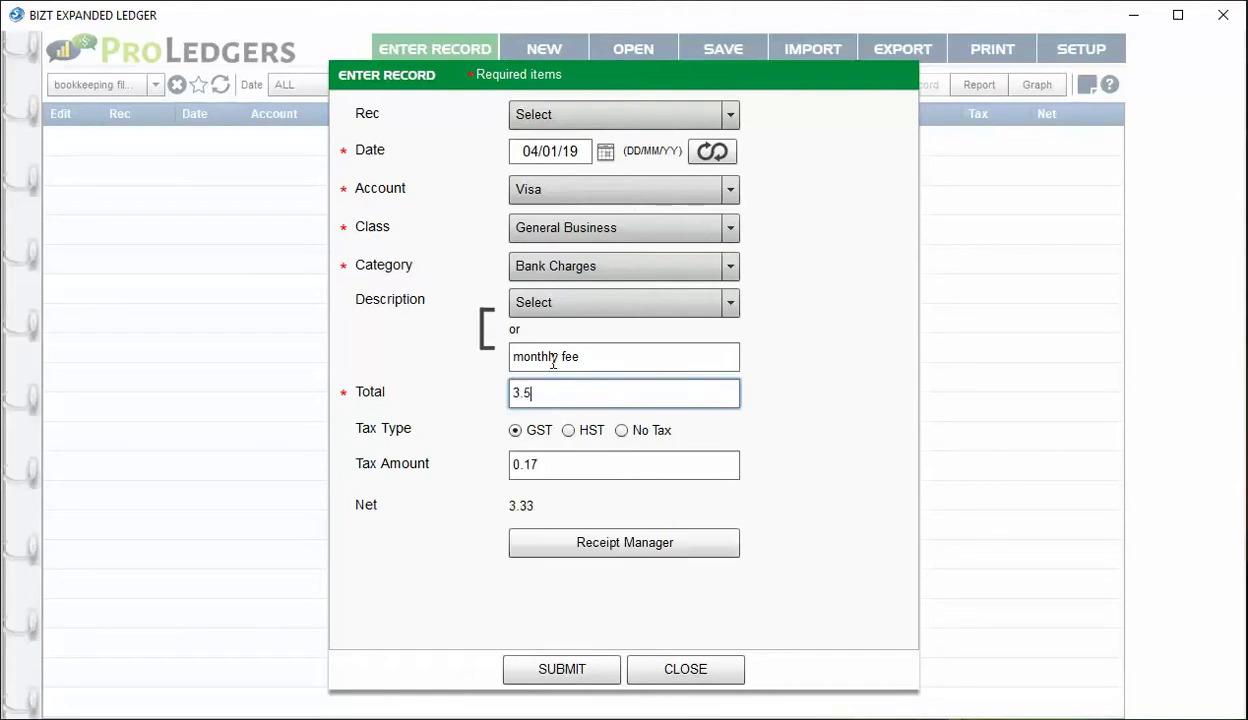
left_click(621, 430)
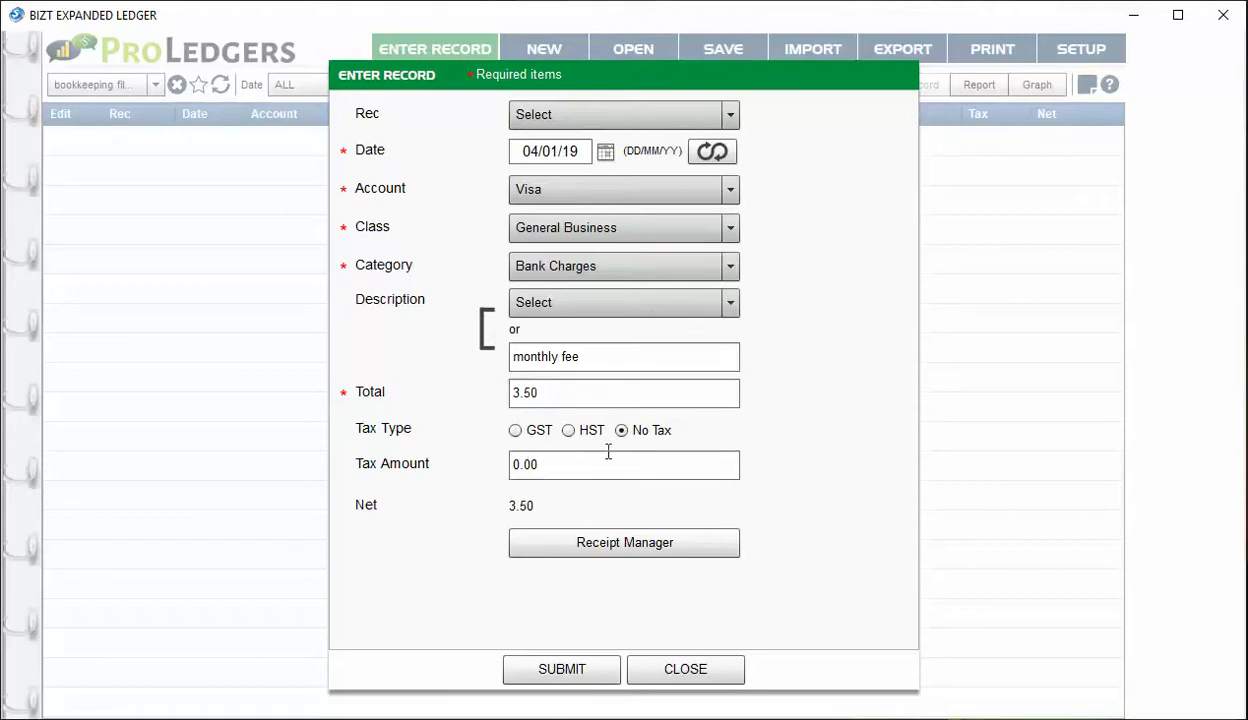
Step: Look over the Receipt Manager for the record without attaching anything, and submit the record to the ledger
left_click(633, 554)
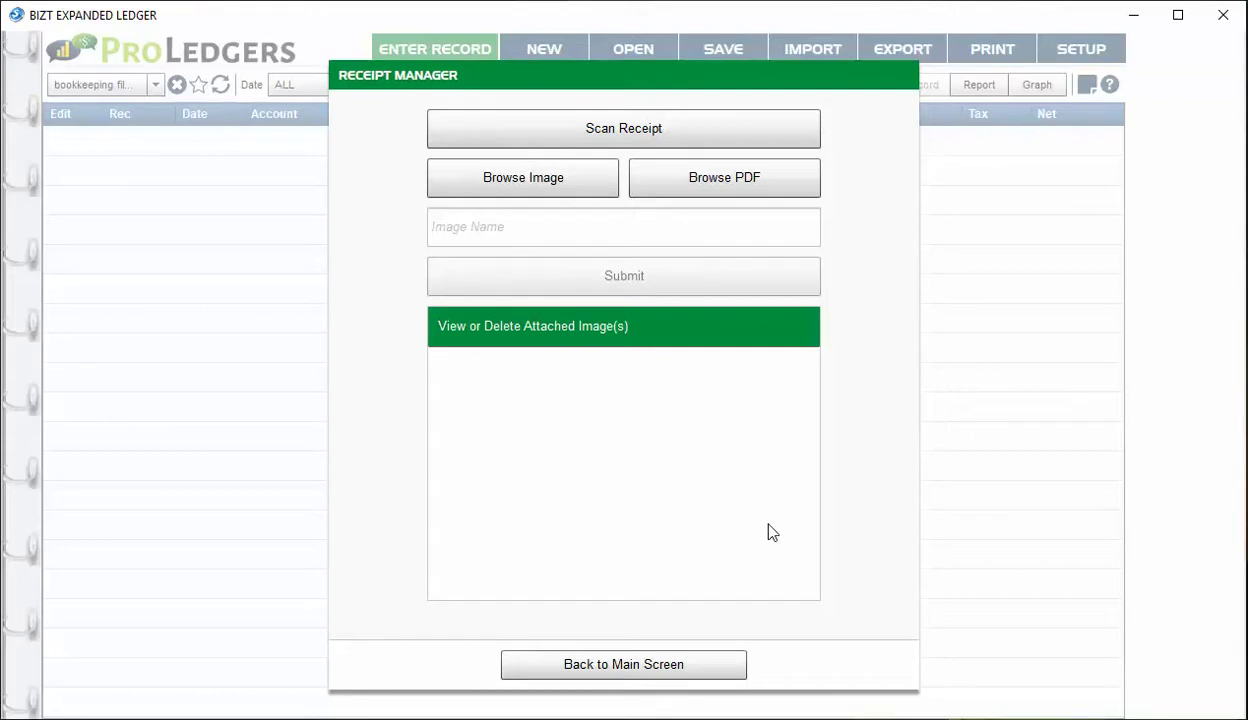
left_click(659, 668)
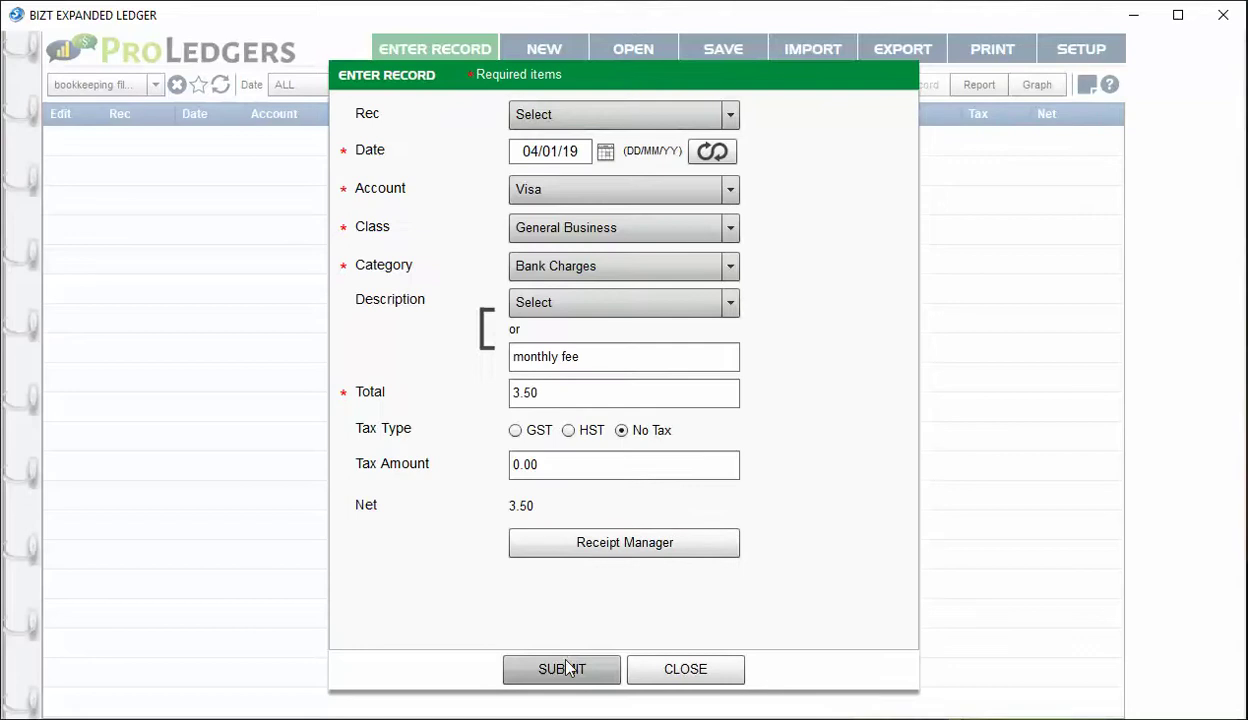
left_click(560, 668)
left_click(660, 668)
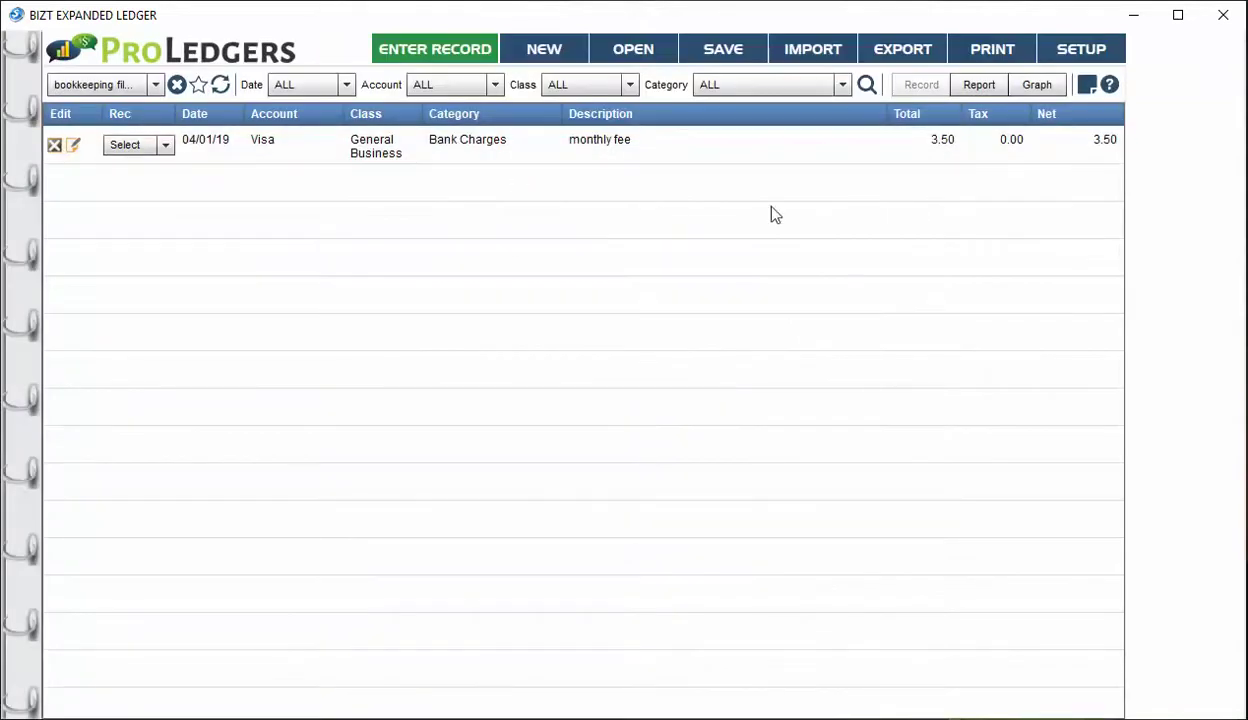
Step: Review the report's income and expense, tax, reconciliation and payment type summaries, and return to the record list
left_click(978, 87)
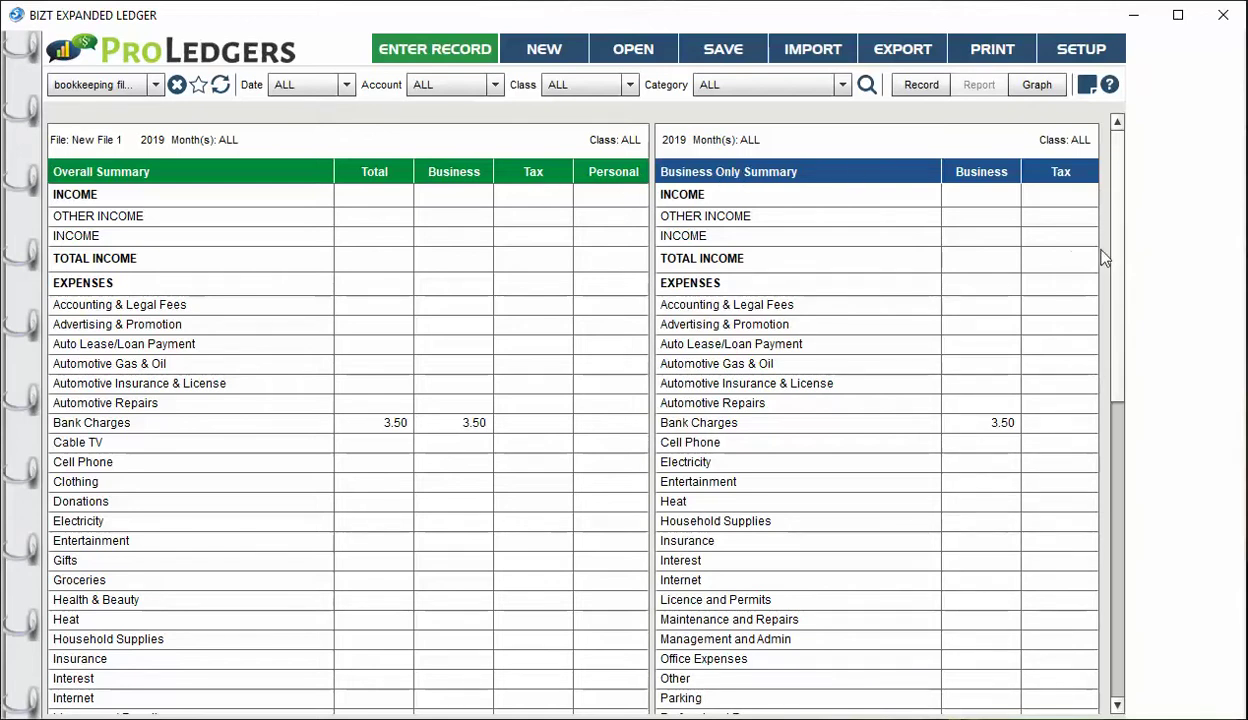
left_click_drag(1121, 249, 1100, 557)
scroll(1121, 368, "down", 1)
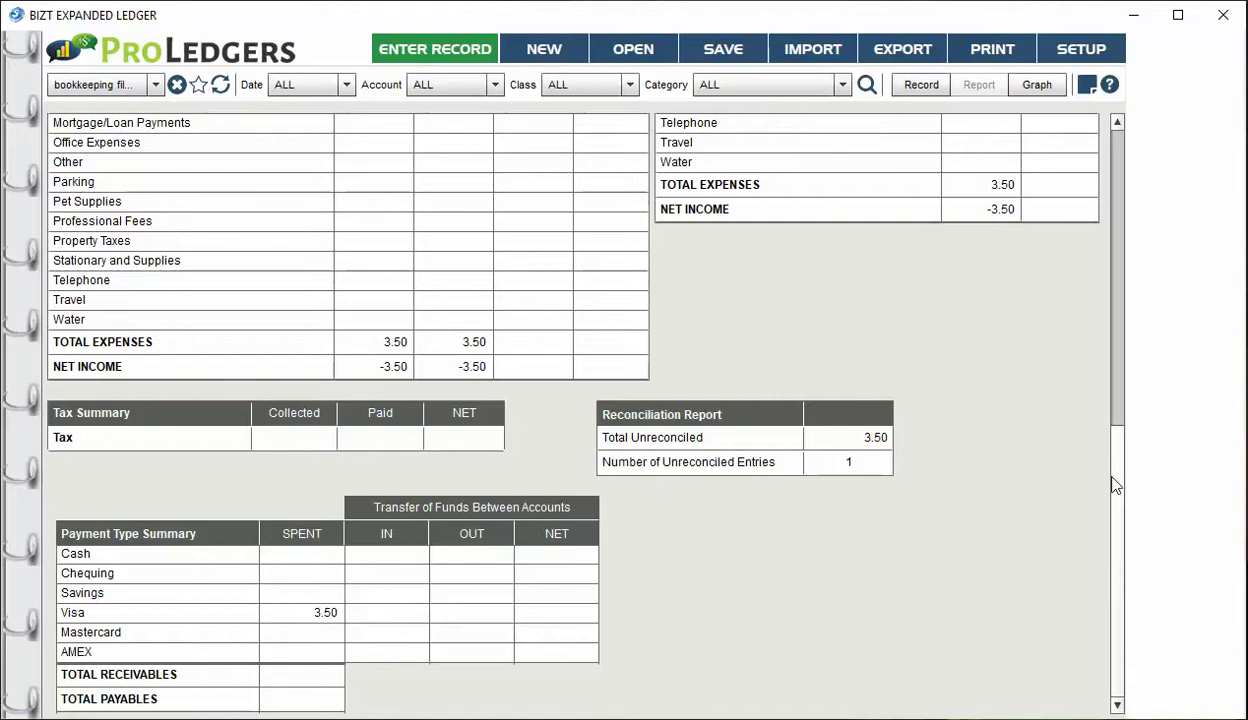
scroll(1114, 478, "up", 1)
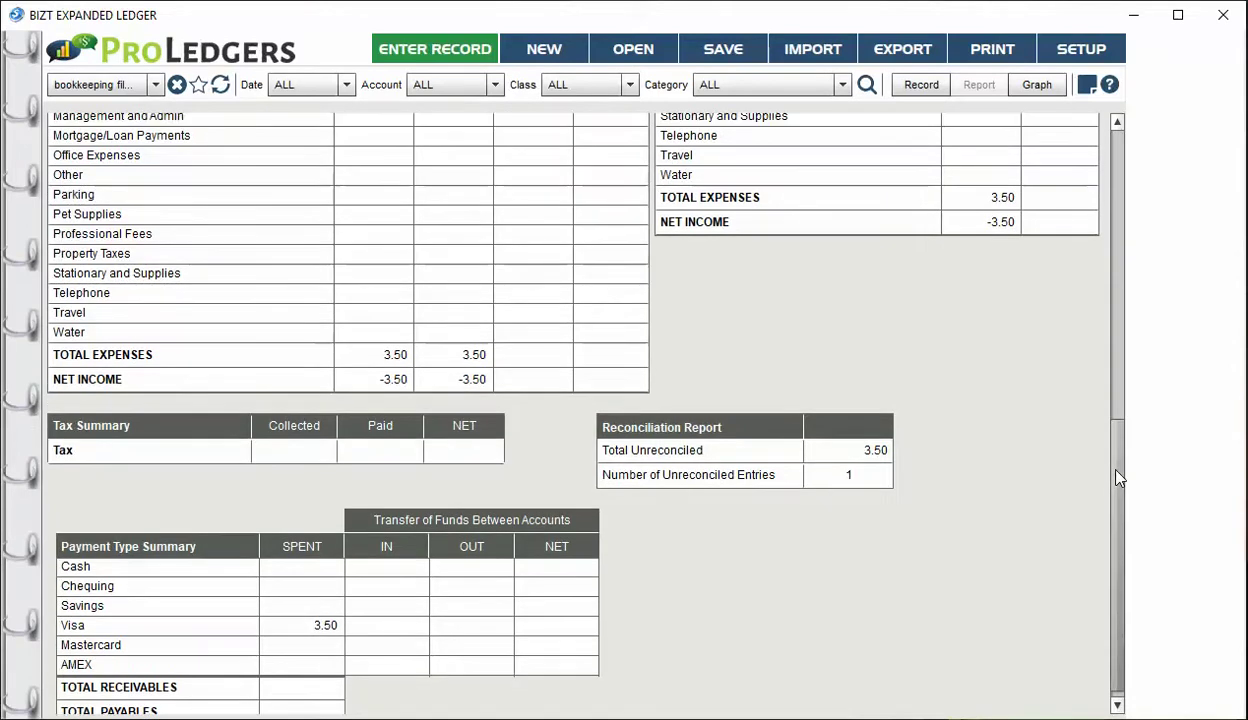
scroll(1117, 469, "up", 1)
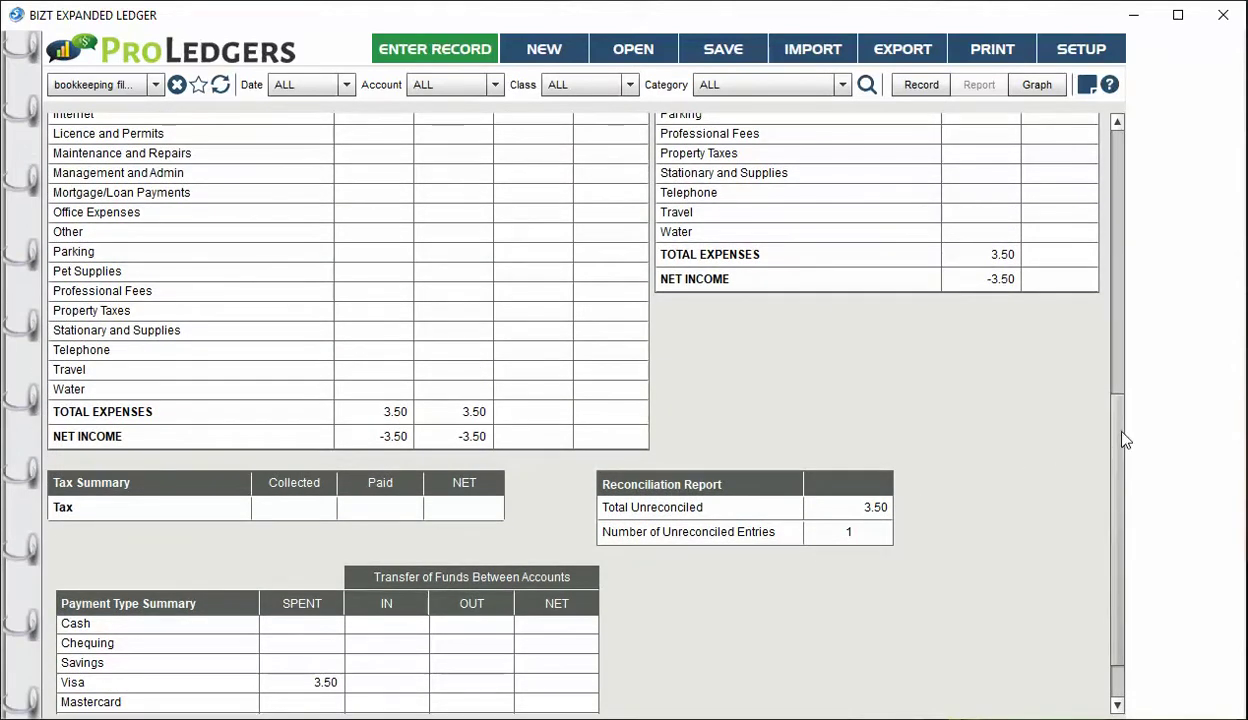
left_click_drag(1124, 435, 1110, 150)
left_click(921, 84)
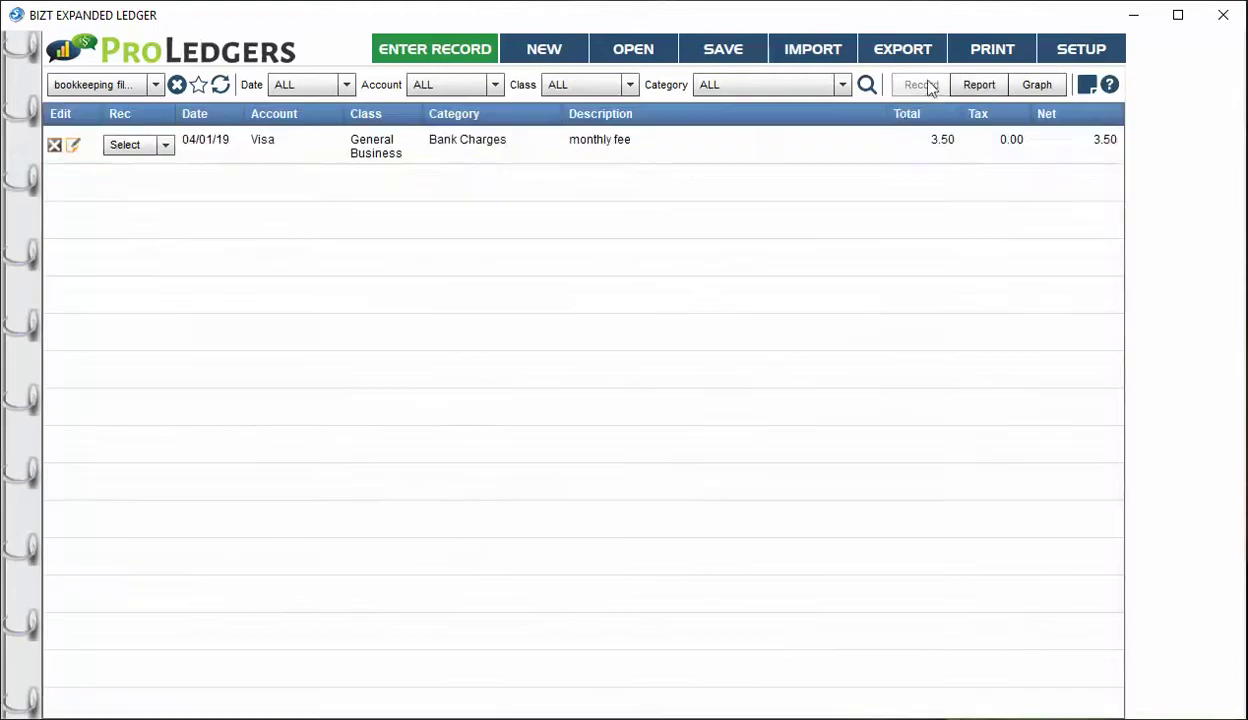
Step: Mark the monthly fee record as reconciled with x and check the Reconciliation Report in the report view
left_click(136, 145)
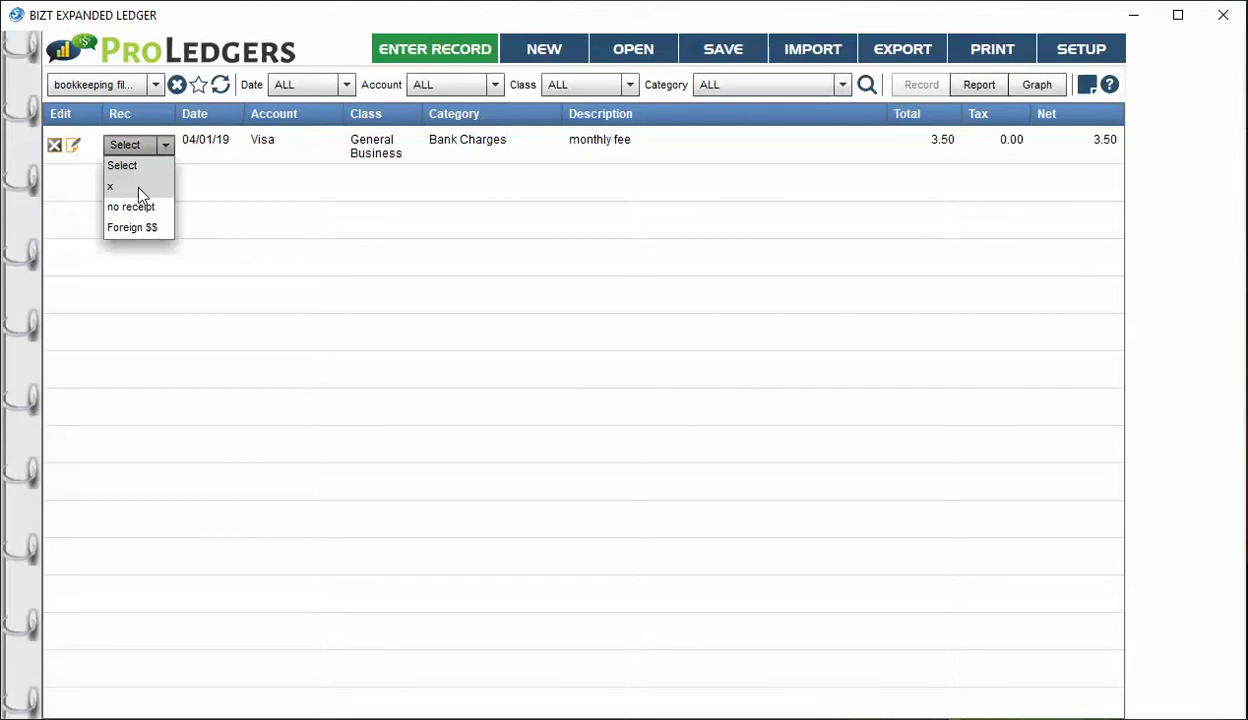
left_click(138, 188)
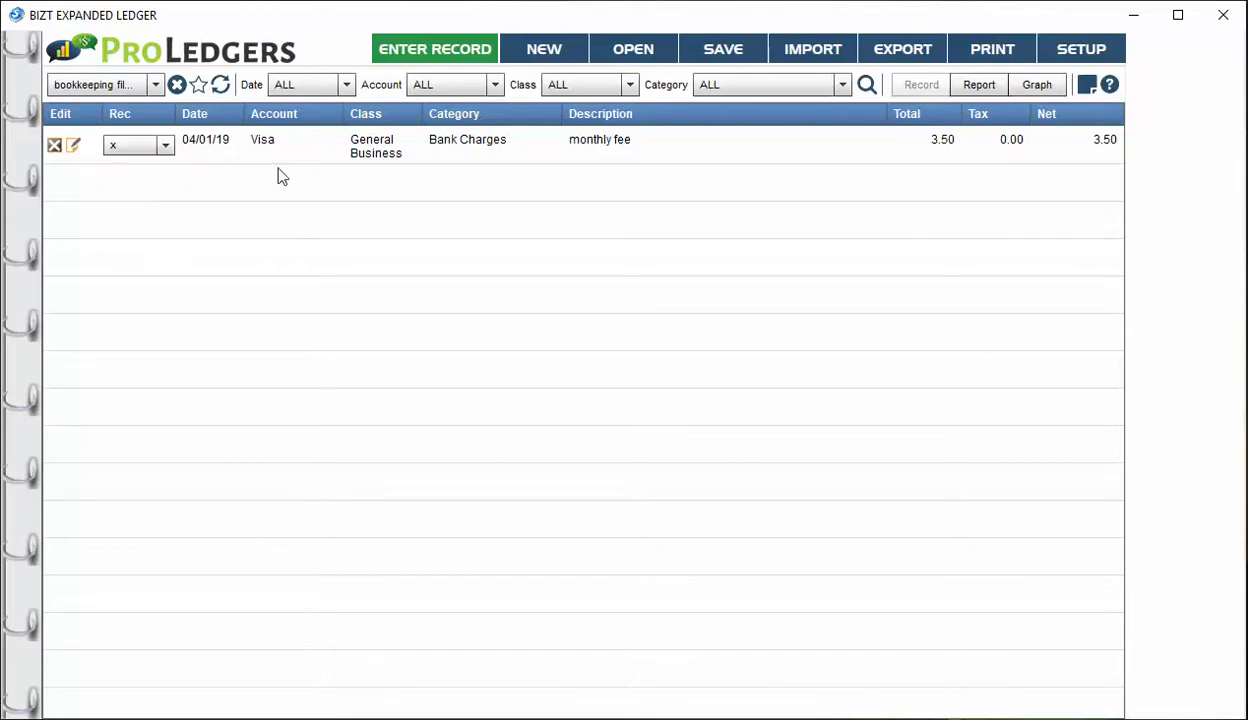
left_click(985, 88)
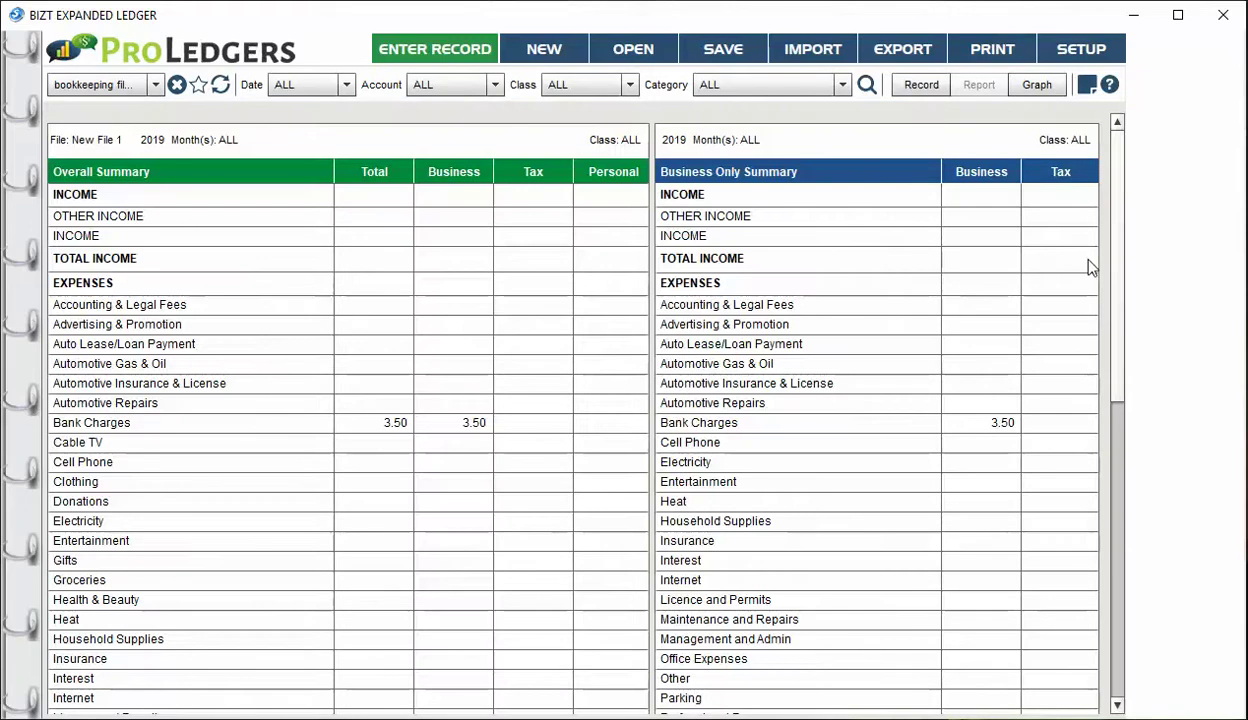
scroll(1090, 300, "down", 10)
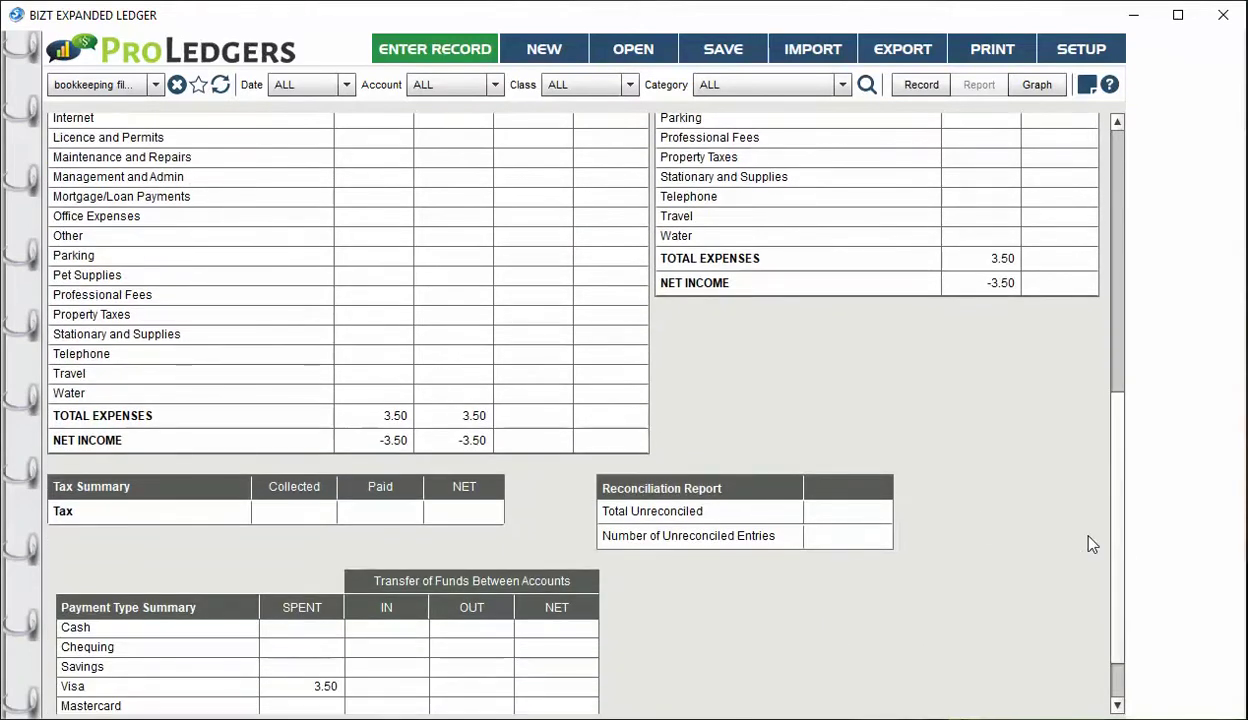
scroll(1121, 517, "up", 10)
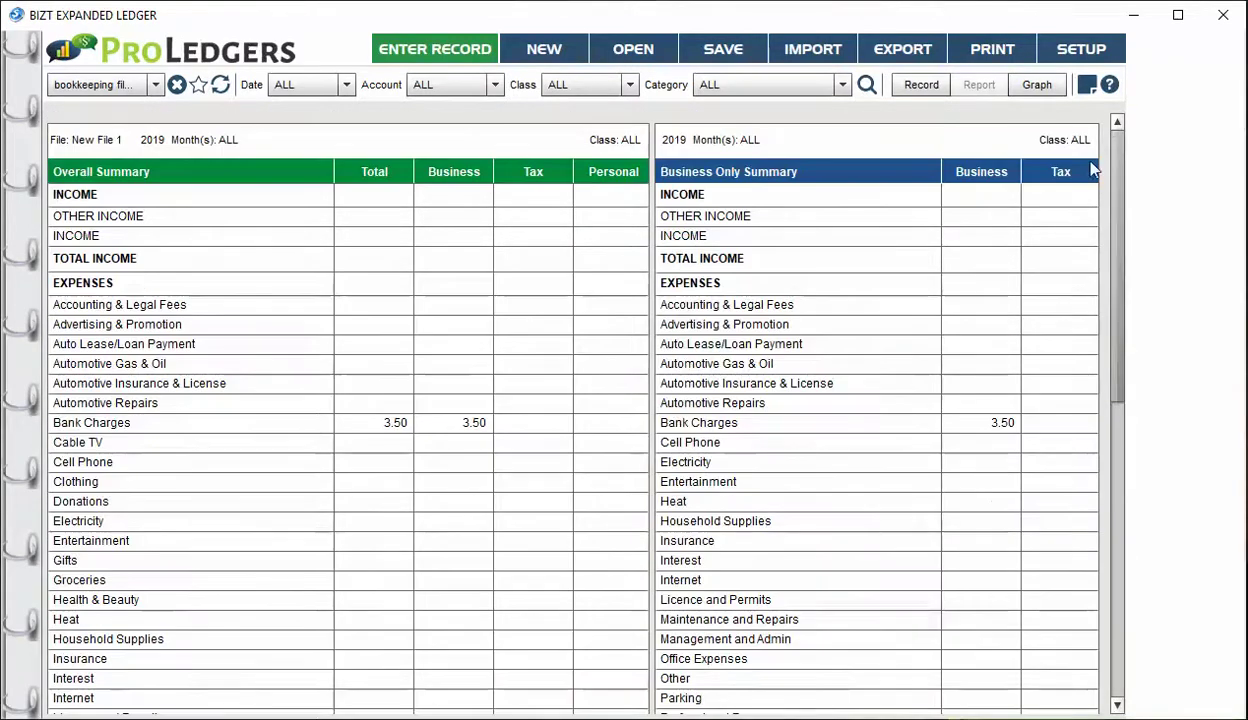
left_click(912, 86)
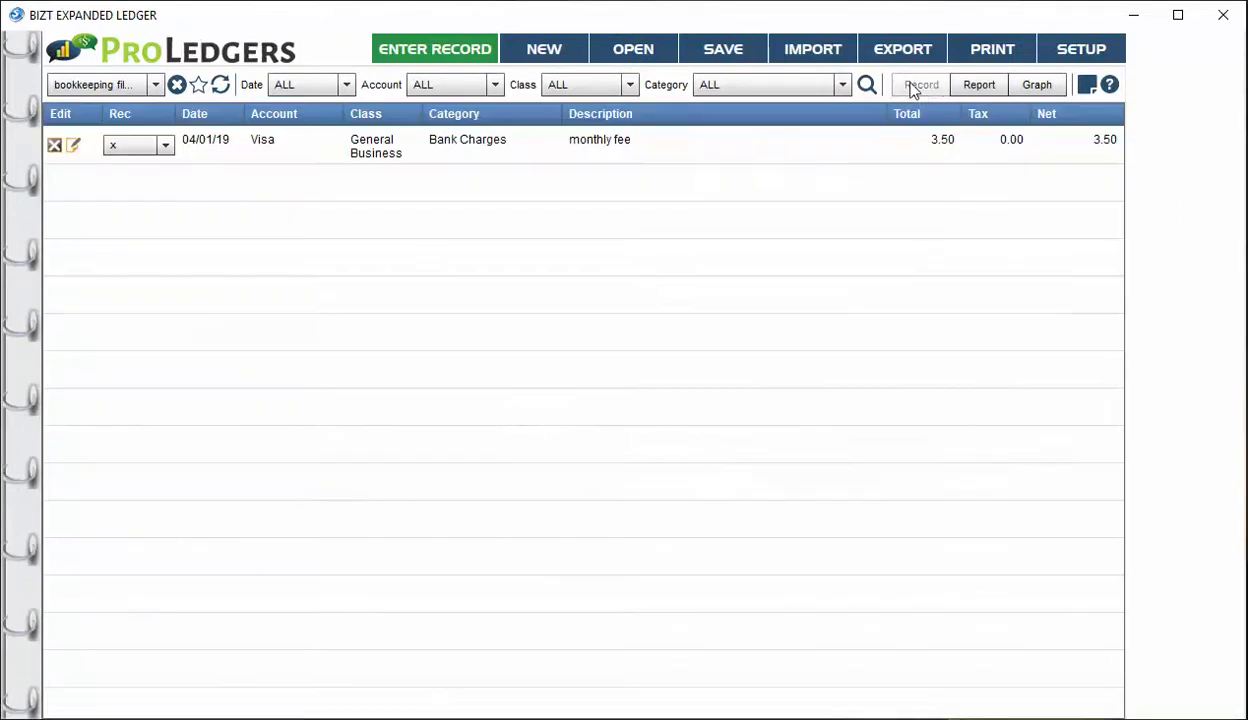
Step: View the graph as columns with Income and Net Income hidden, switch back to the line graph, and return to the records
left_click(1034, 85)
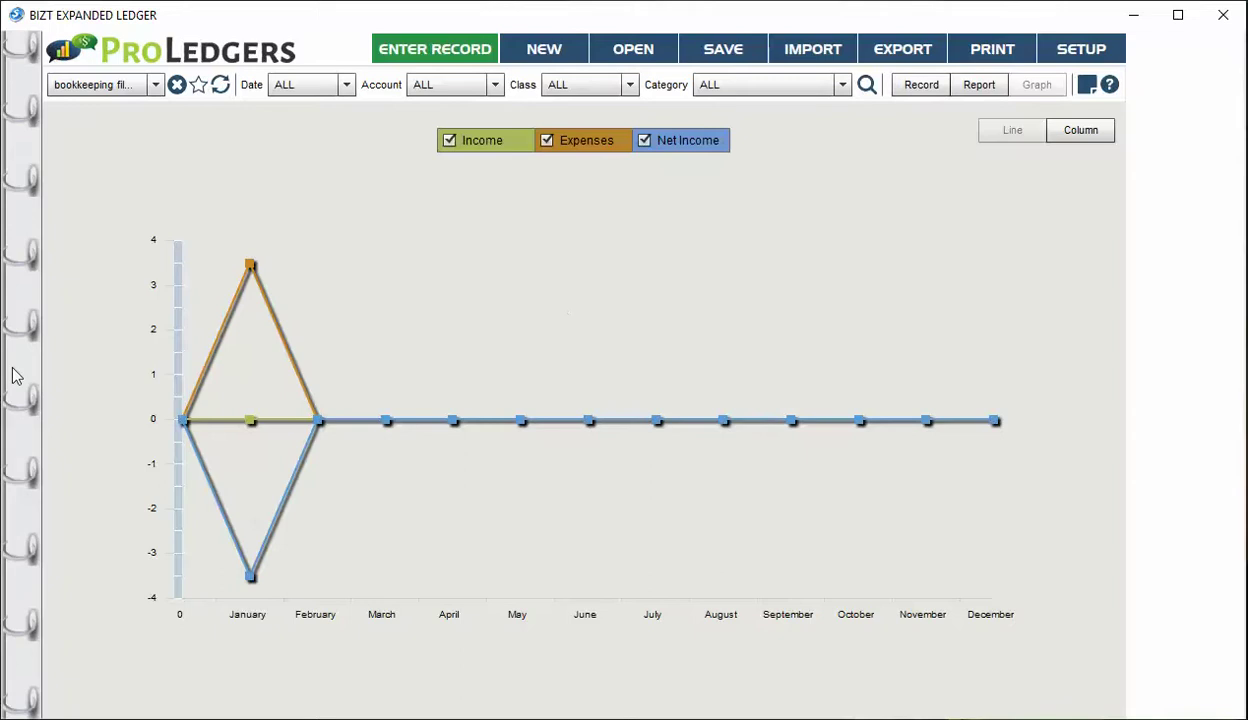
left_click(1081, 130)
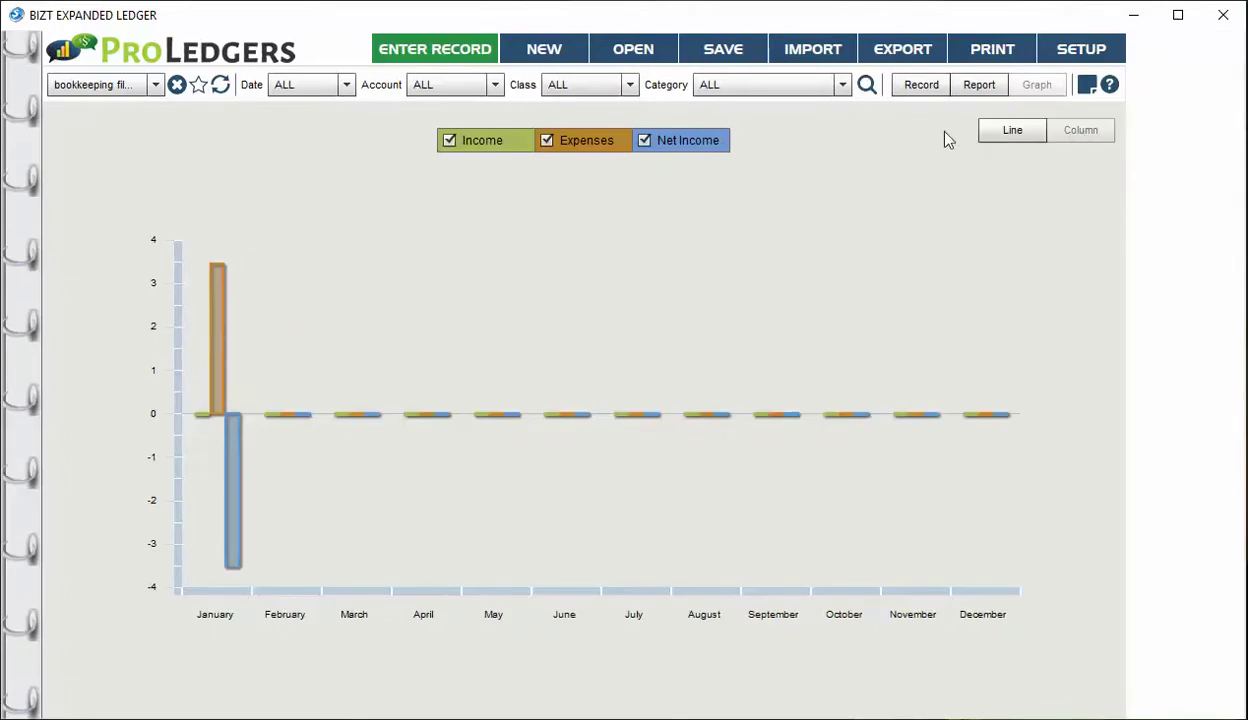
left_click(450, 142)
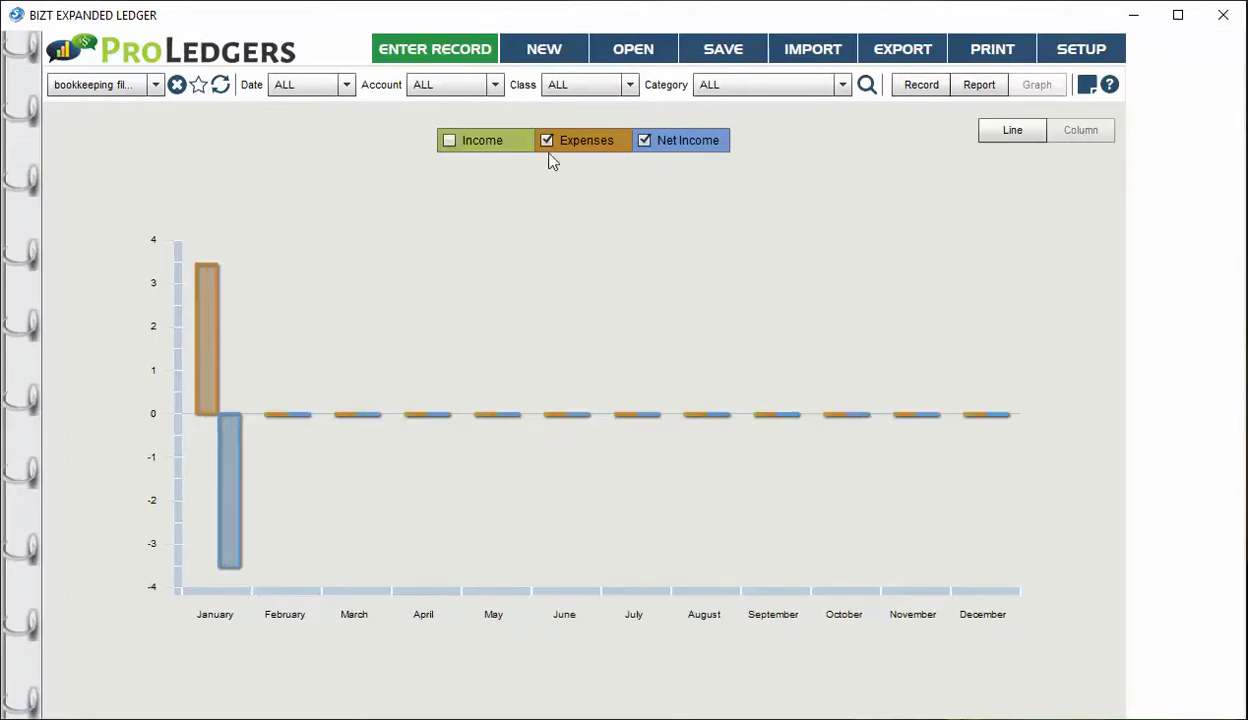
left_click(644, 142)
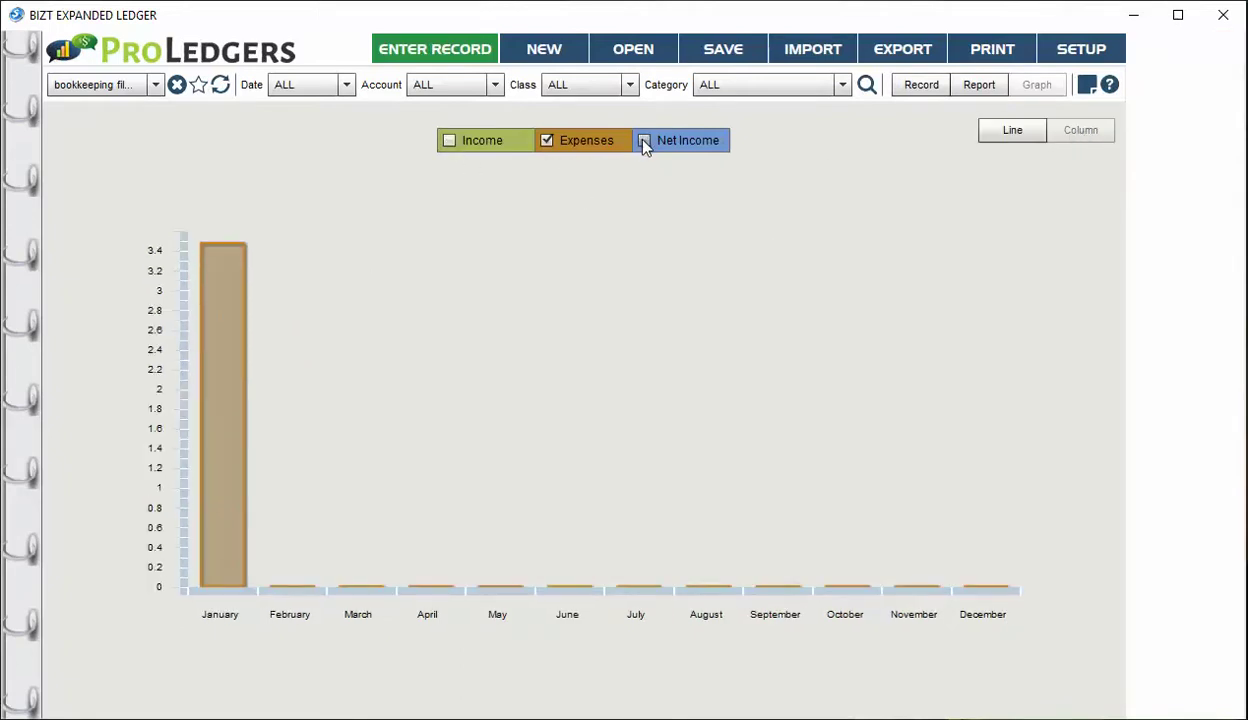
left_click(1012, 130)
left_click(910, 87)
Step: Look over the Date, Account, Class and Category filter options for the records, leaving the category at ALL
left_click(294, 84)
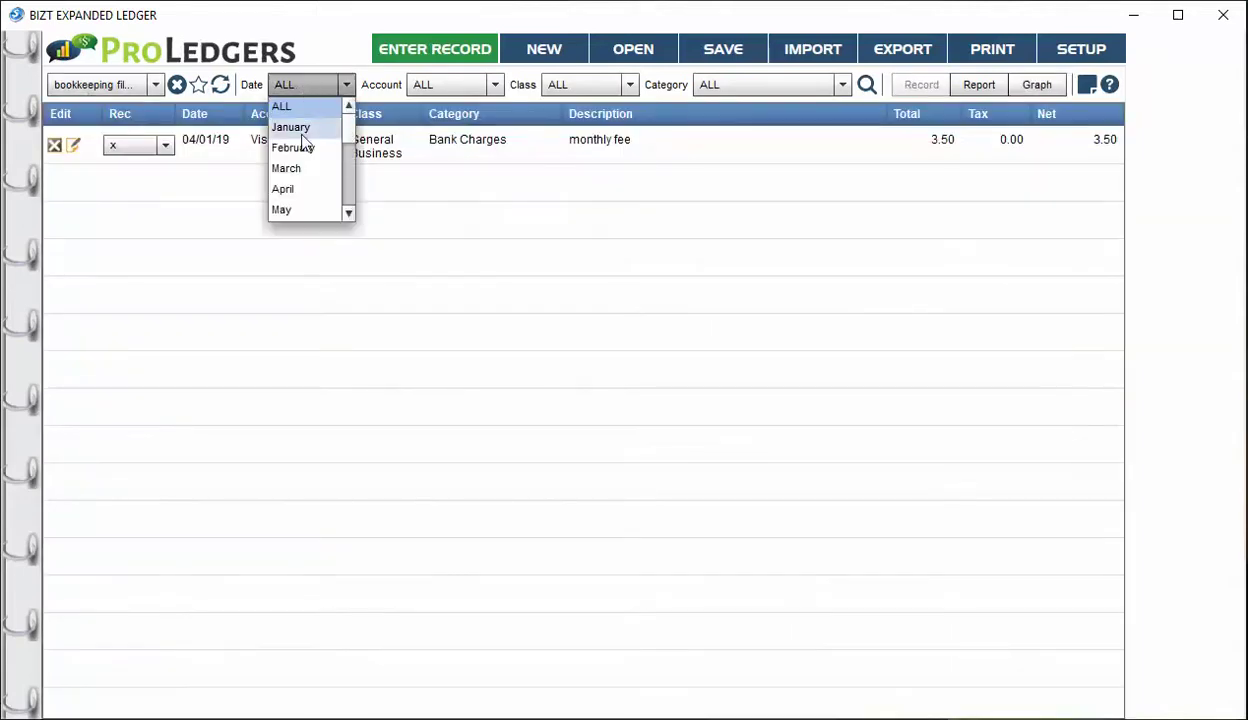
left_click(421, 90)
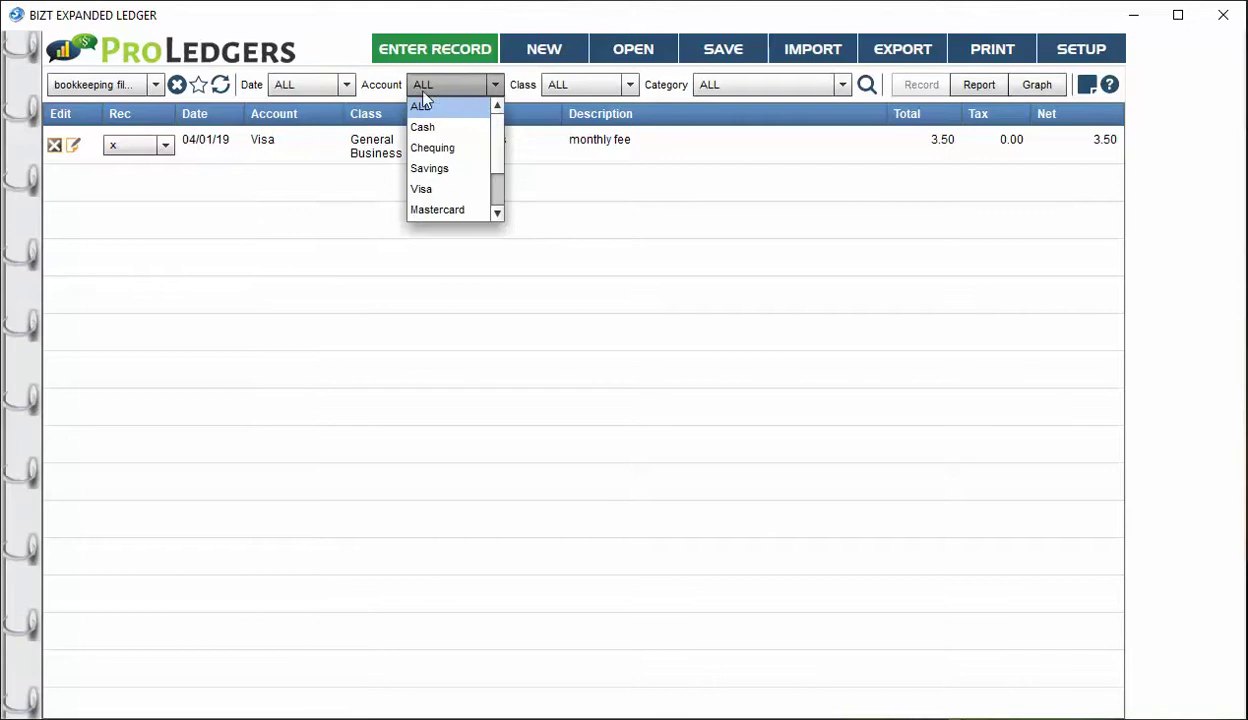
left_click(562, 86)
left_click(778, 90)
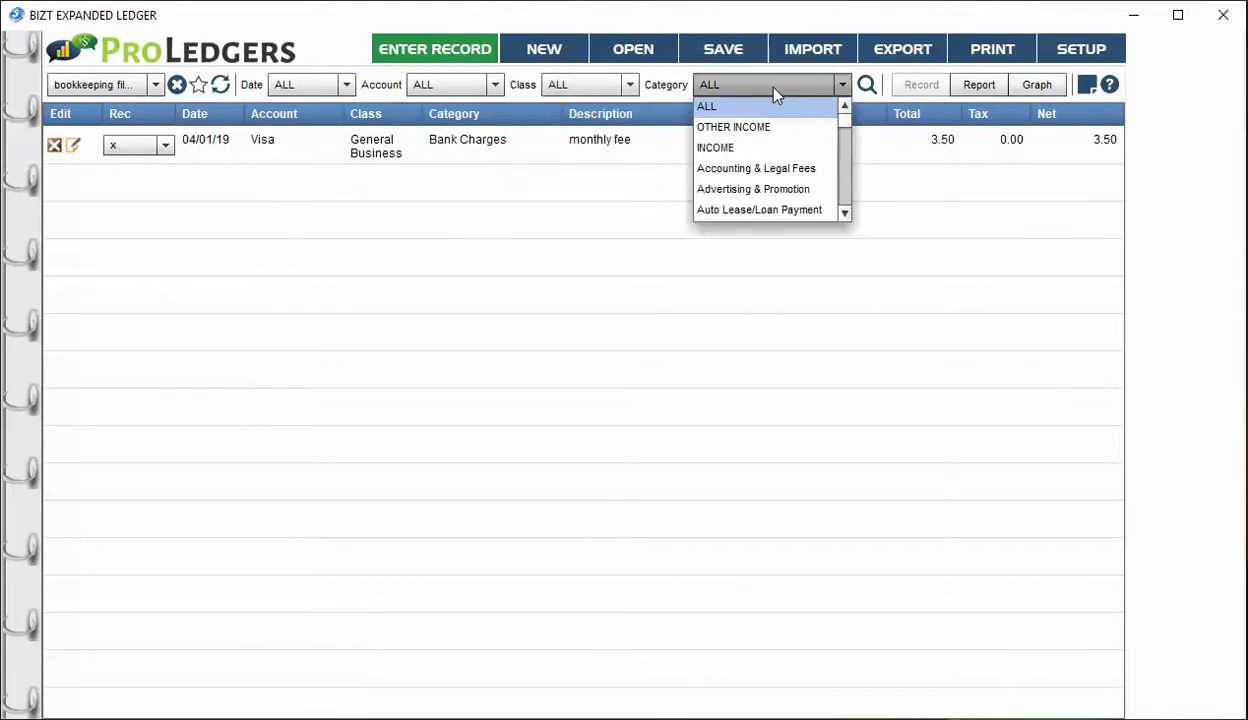
left_click(770, 107)
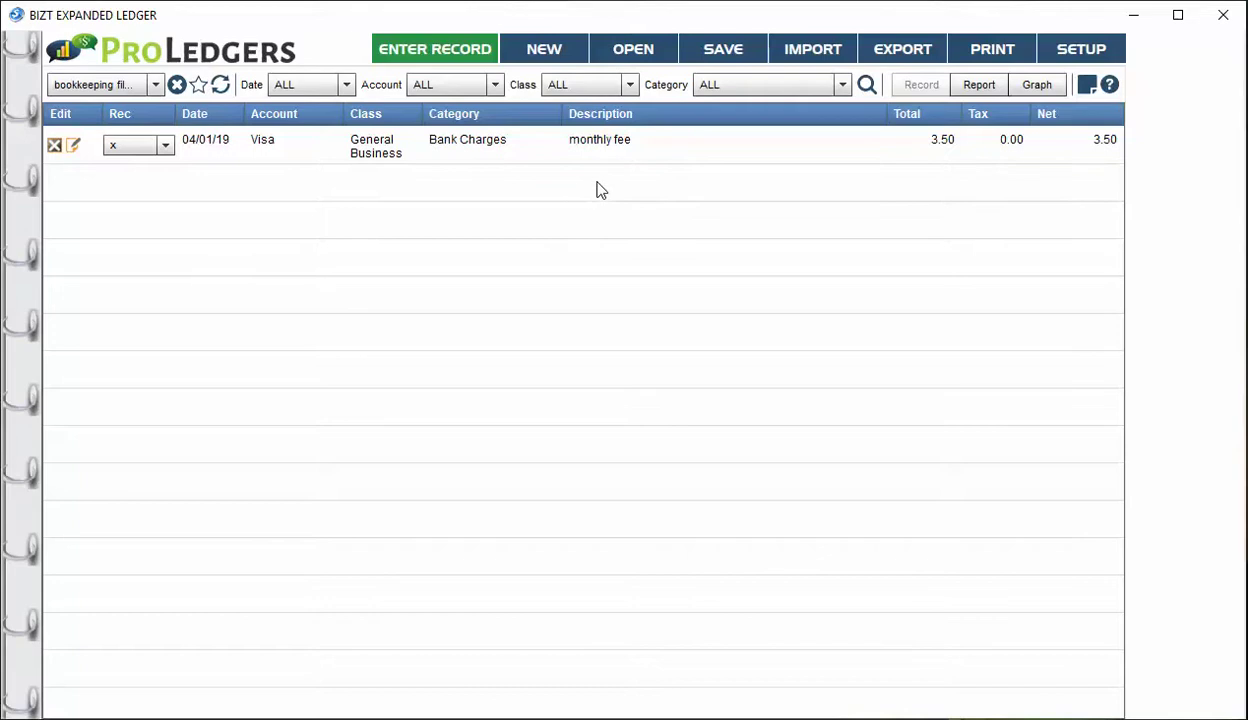
Step: Filter the graph to January, display it as columns, and return through the report to the record list
left_click(979, 85)
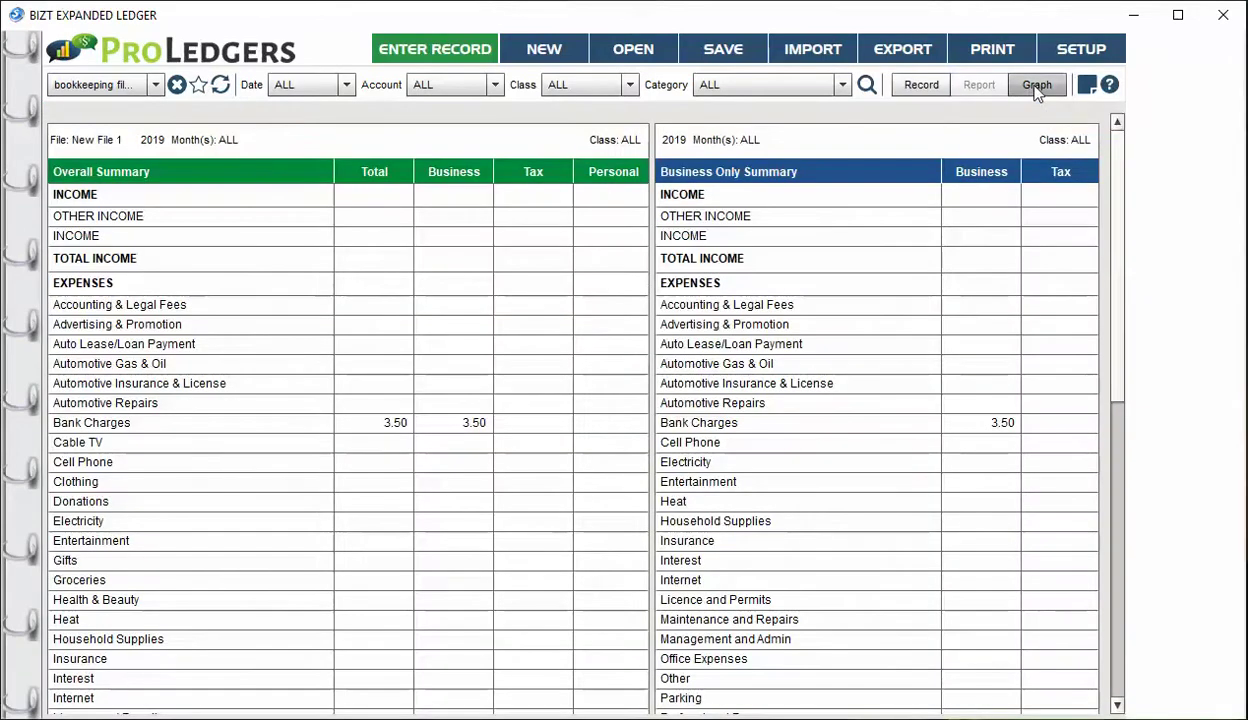
left_click(1037, 86)
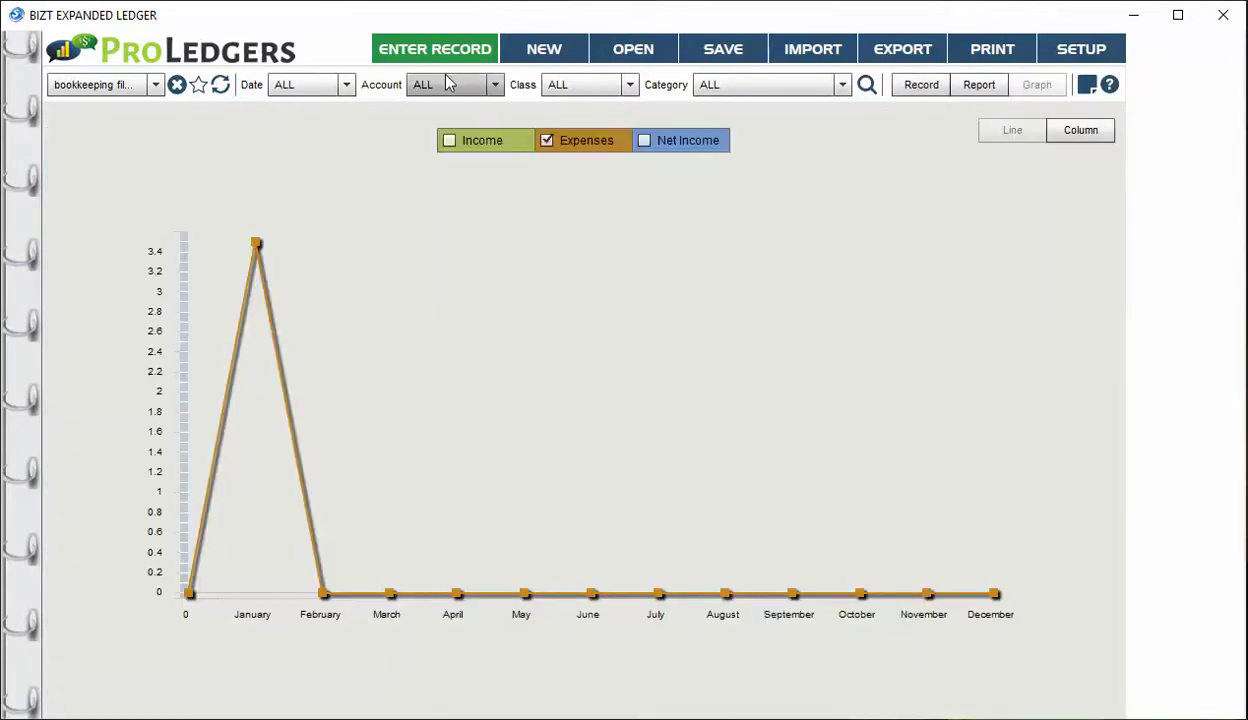
left_click(310, 86)
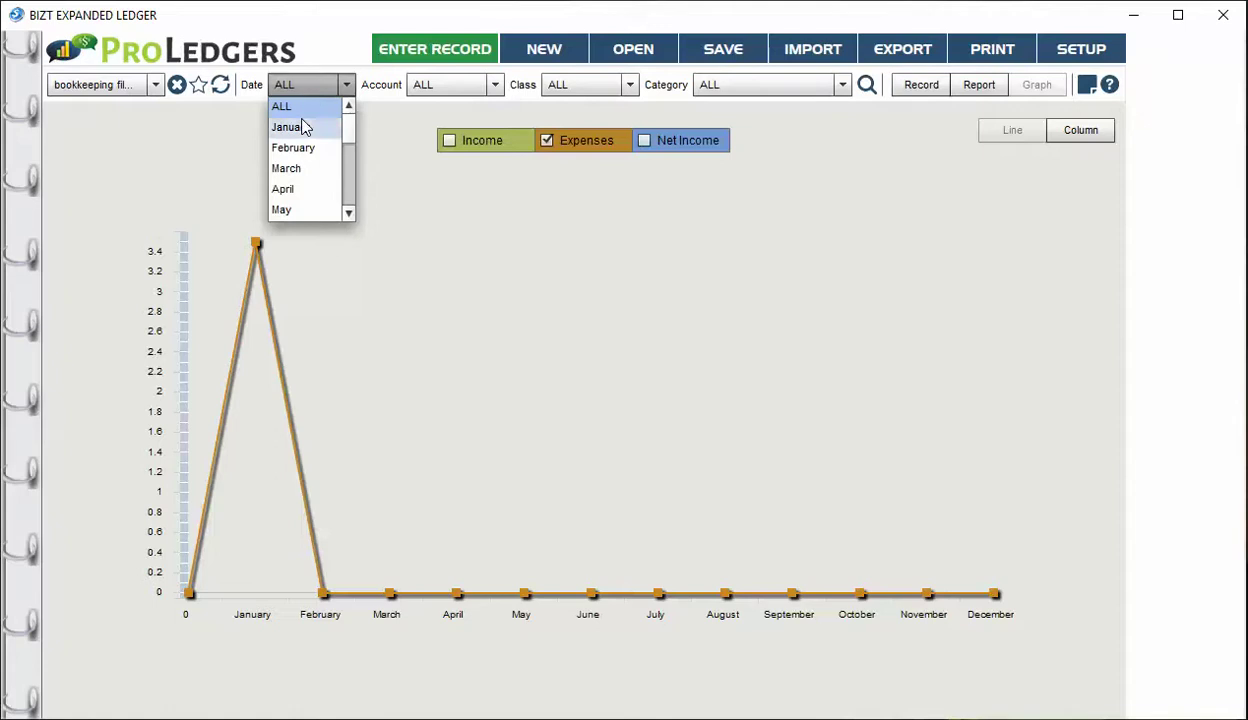
left_click(306, 124)
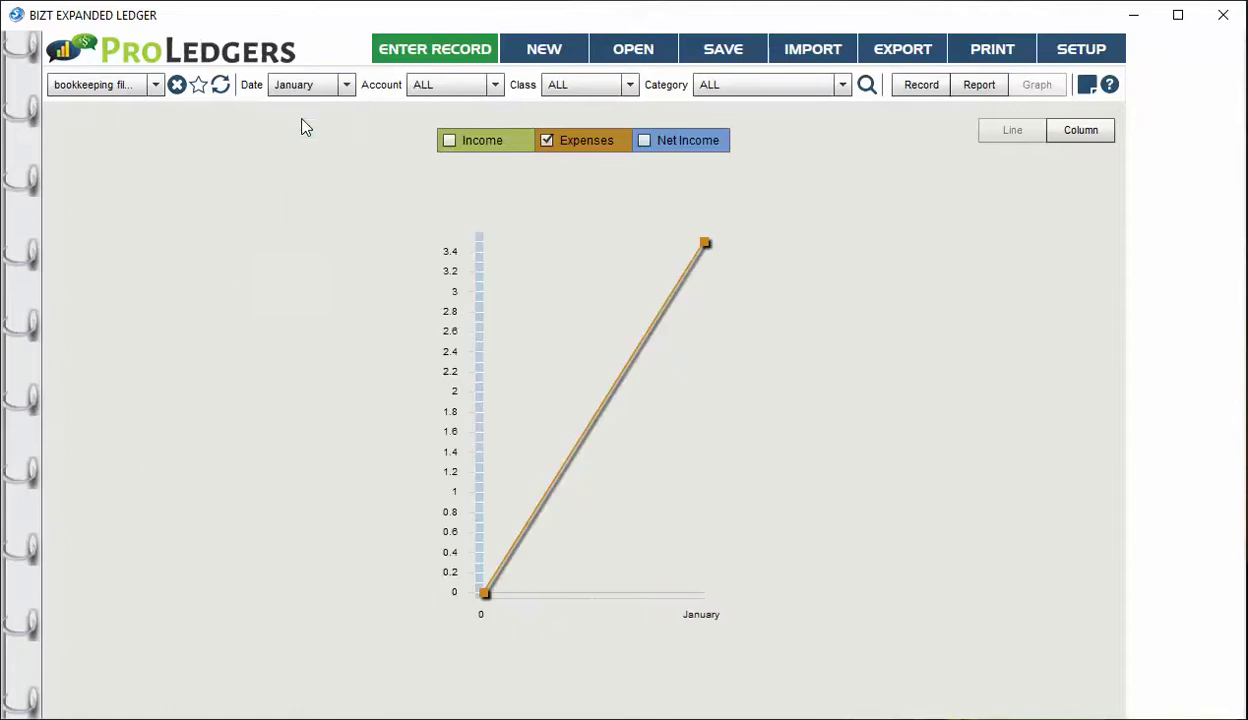
left_click(1085, 131)
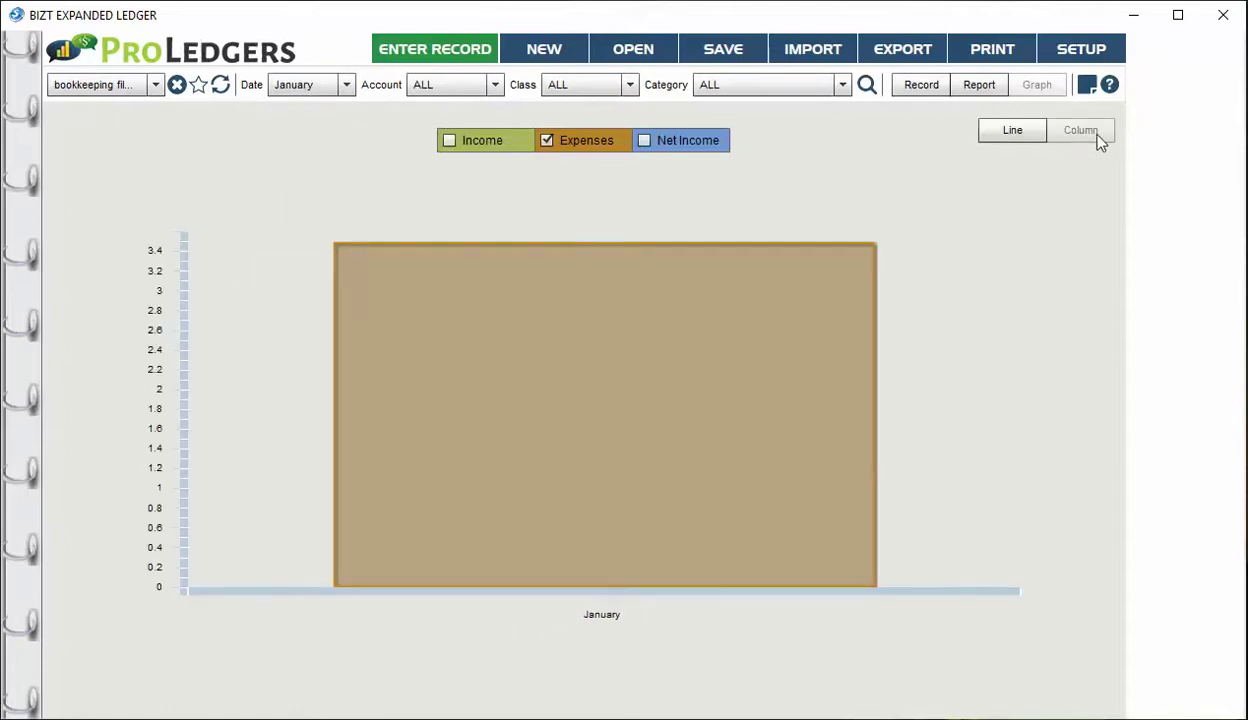
left_click(979, 85)
left_click(921, 85)
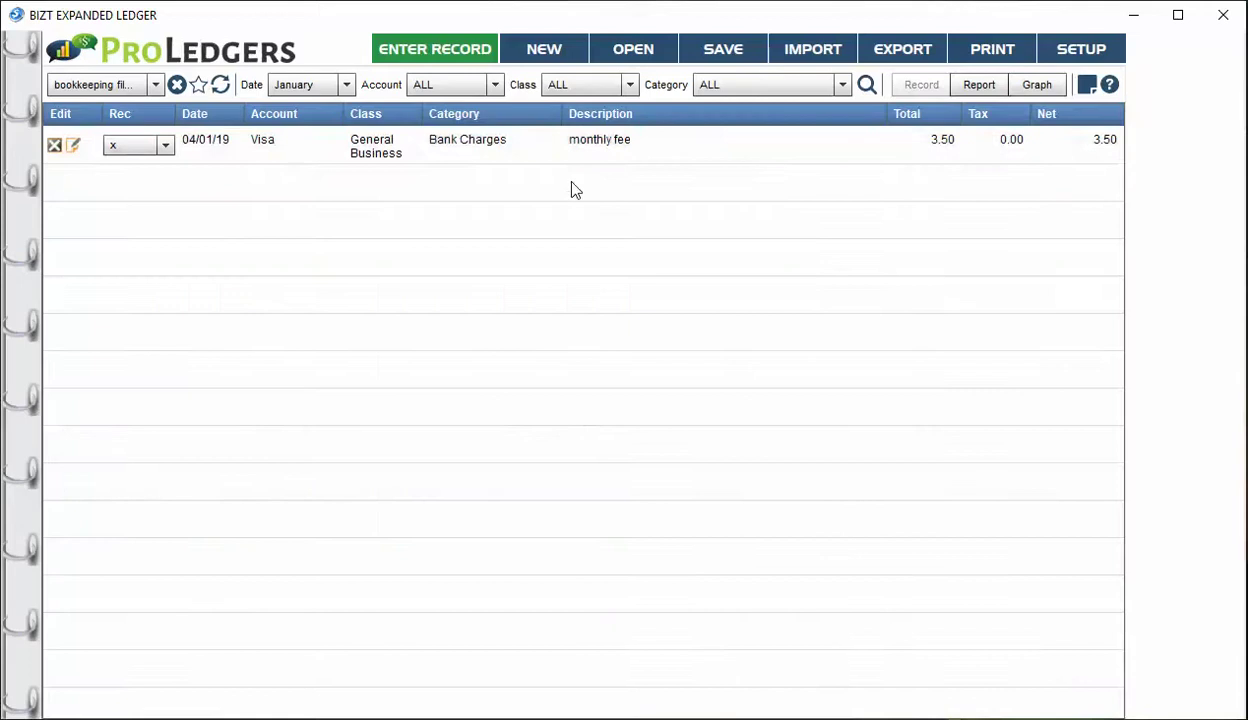
Step: Start a new record dated 09/01/19 with the Savings account, General Business class and INCOME category
left_click(440, 52)
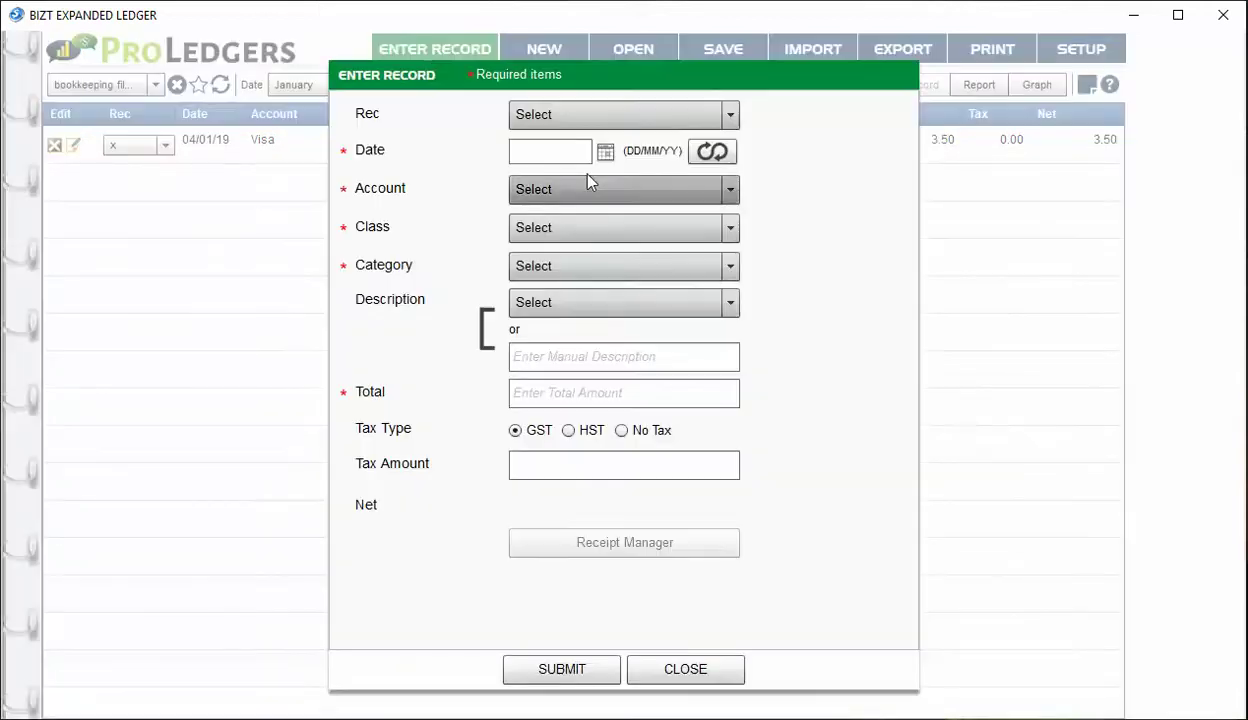
left_click(605, 153)
left_click(687, 235)
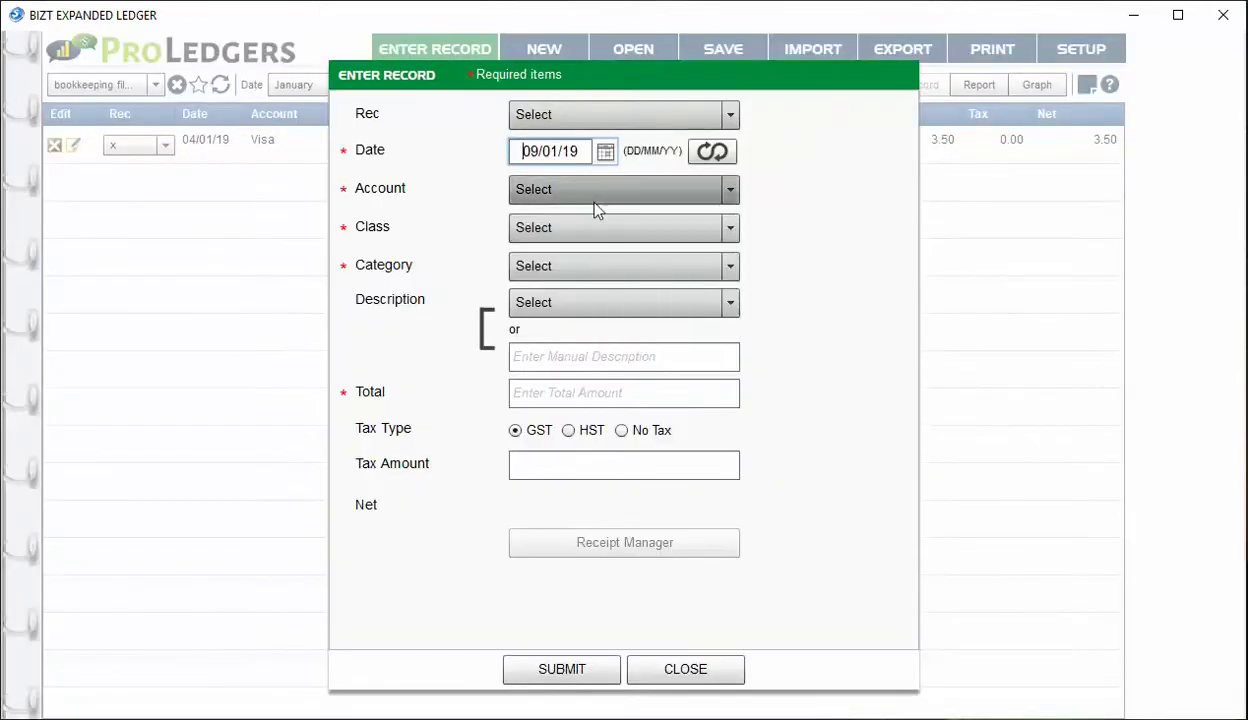
left_click(588, 196)
left_click(559, 260)
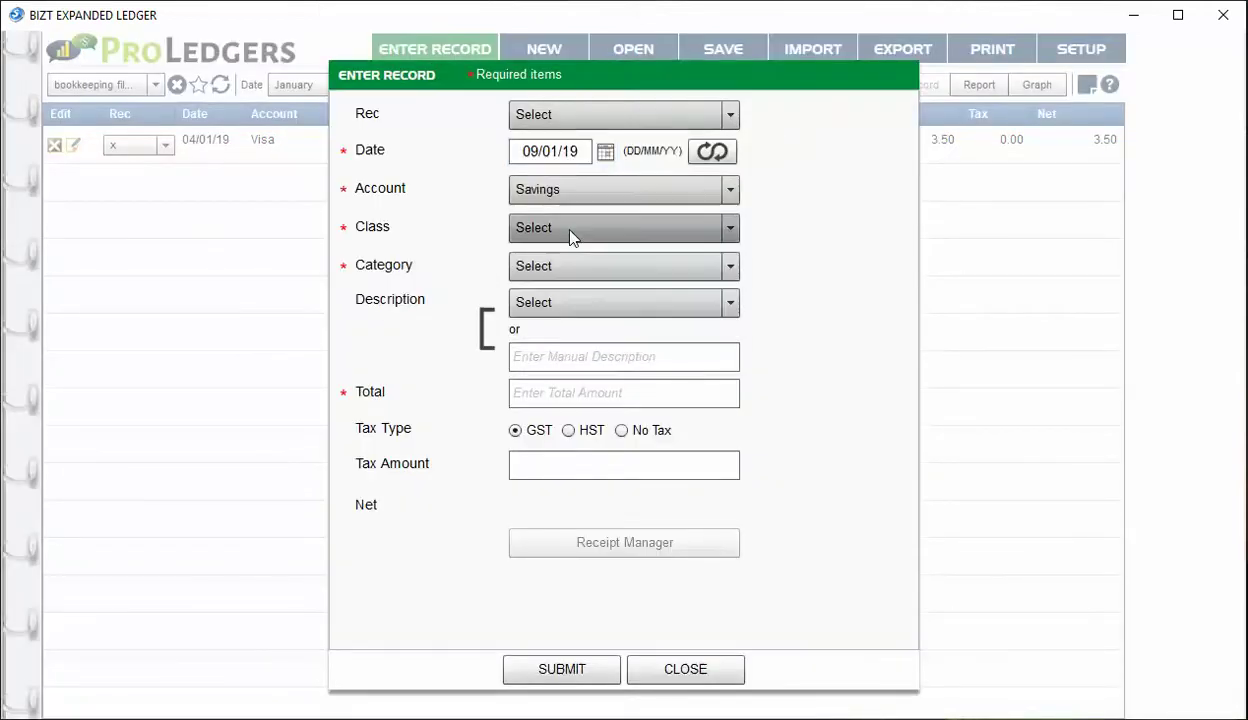
left_click(570, 231)
left_click(575, 256)
left_click(577, 266)
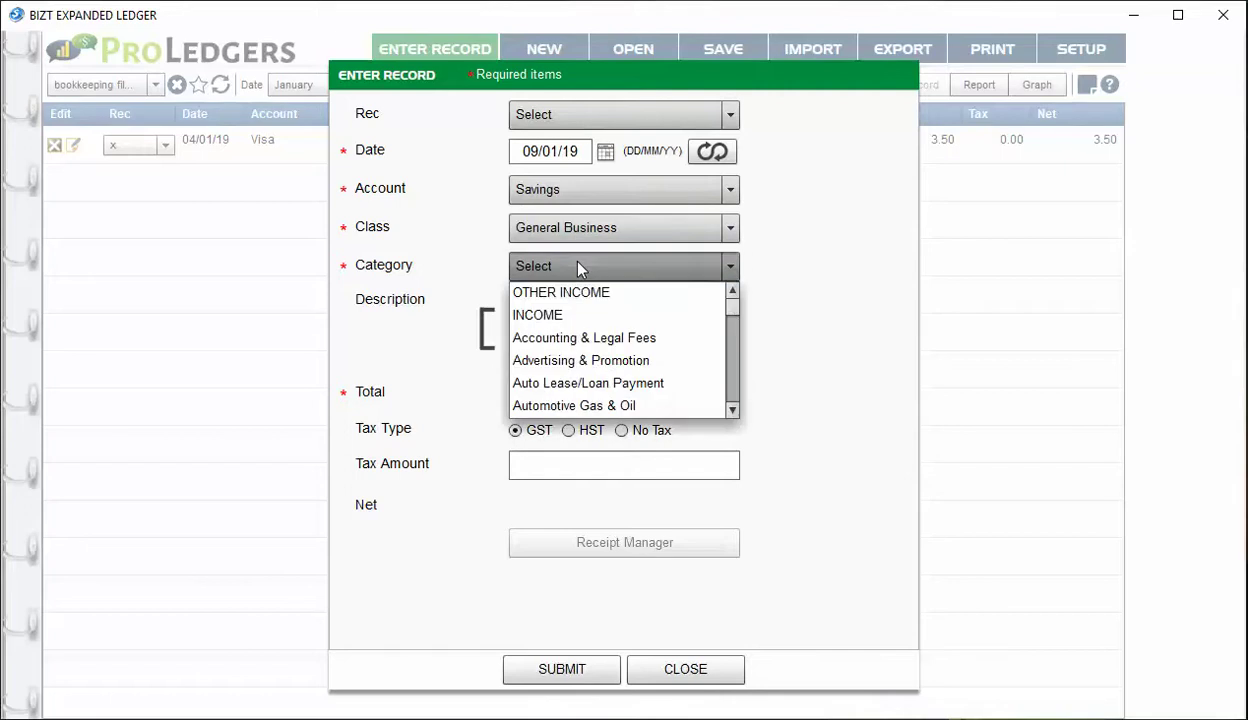
left_click(586, 315)
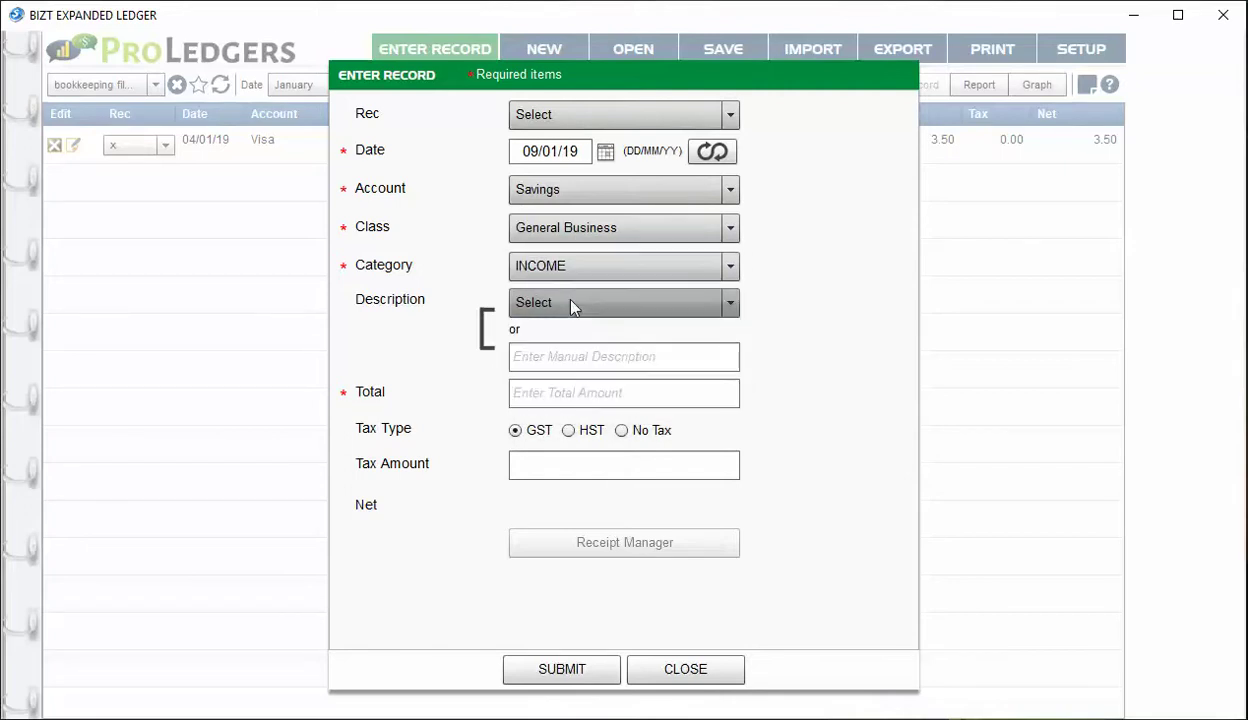
Step: Describe the record as business revenue with a total of 2000, submit it and close the entry form
left_click(567, 361)
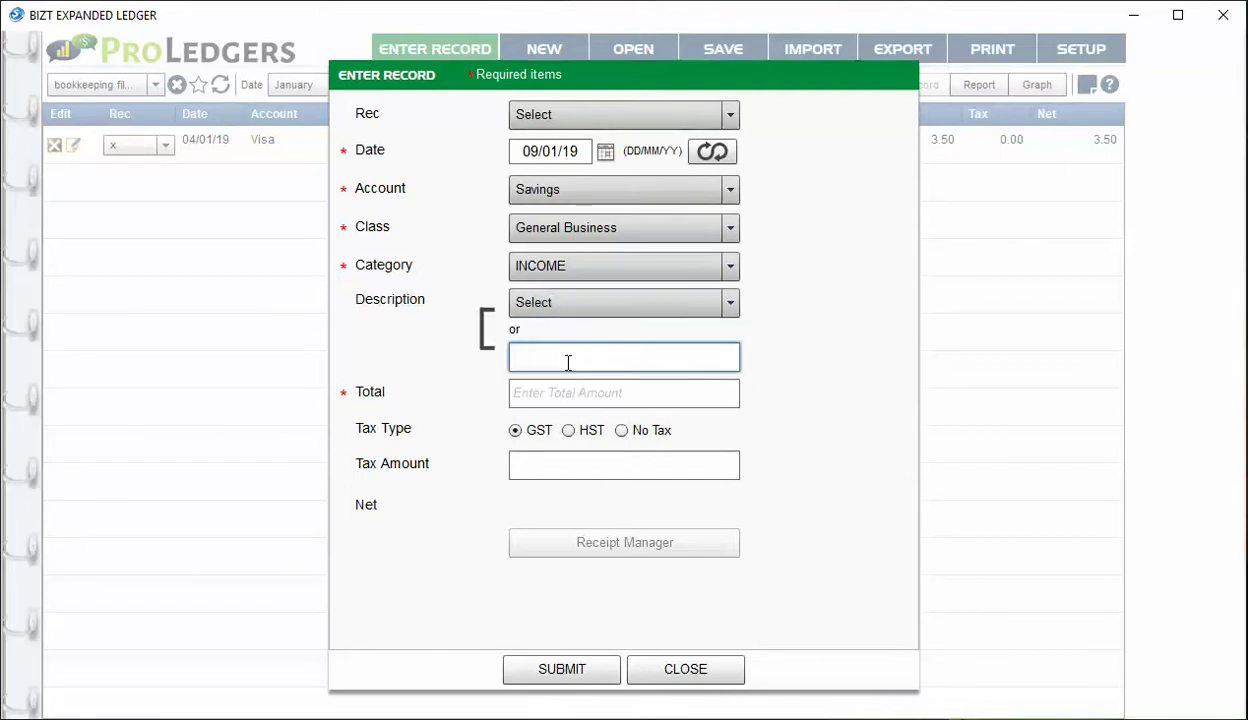
type("business revenue")
left_click(572, 381)
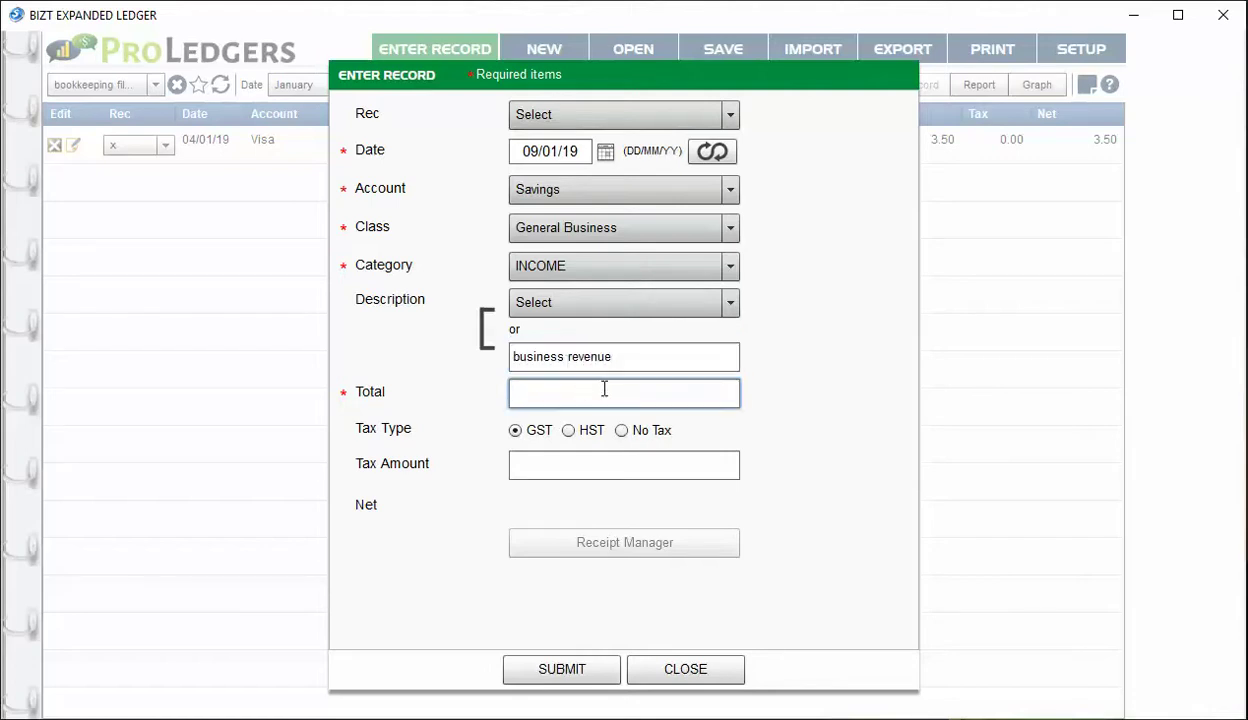
type("2000")
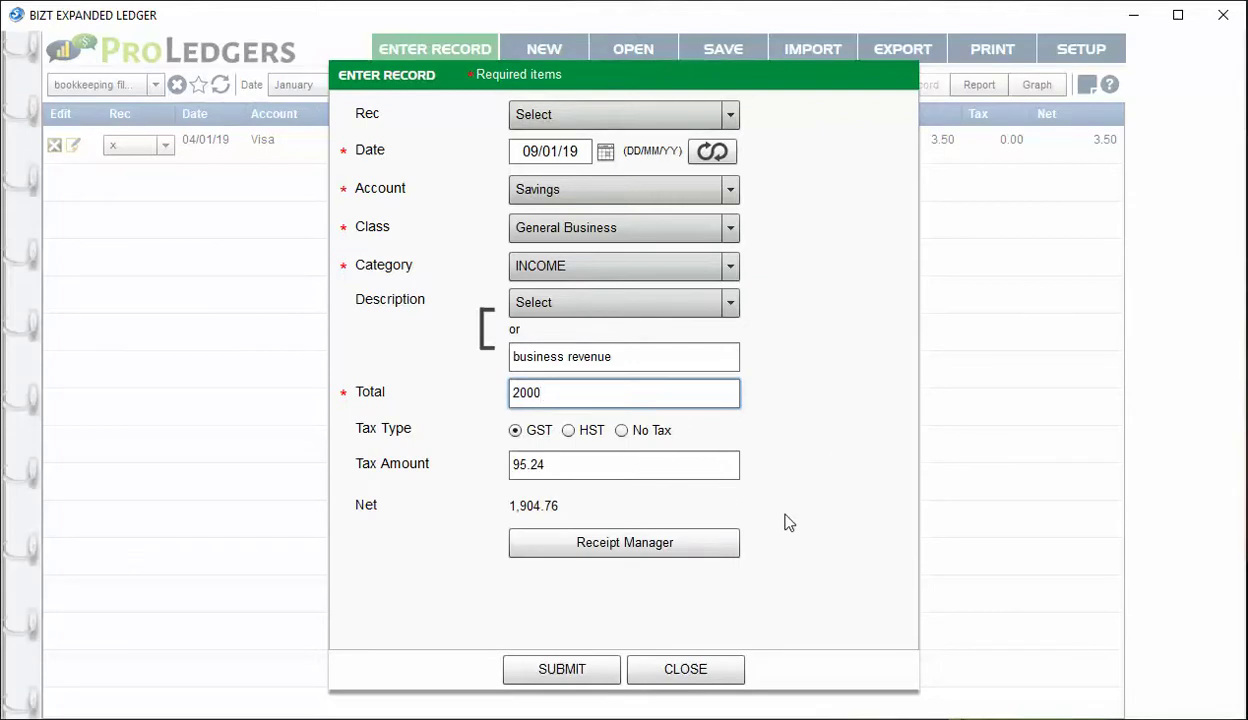
left_click(555, 666)
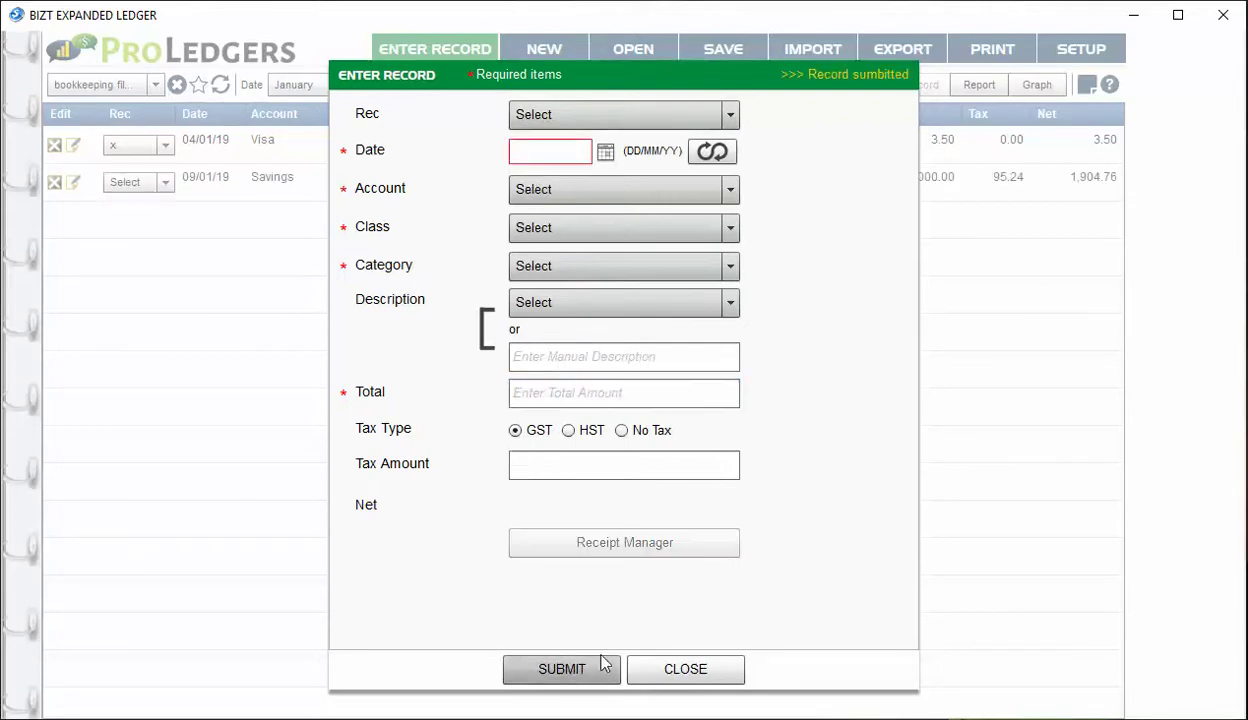
left_click(659, 676)
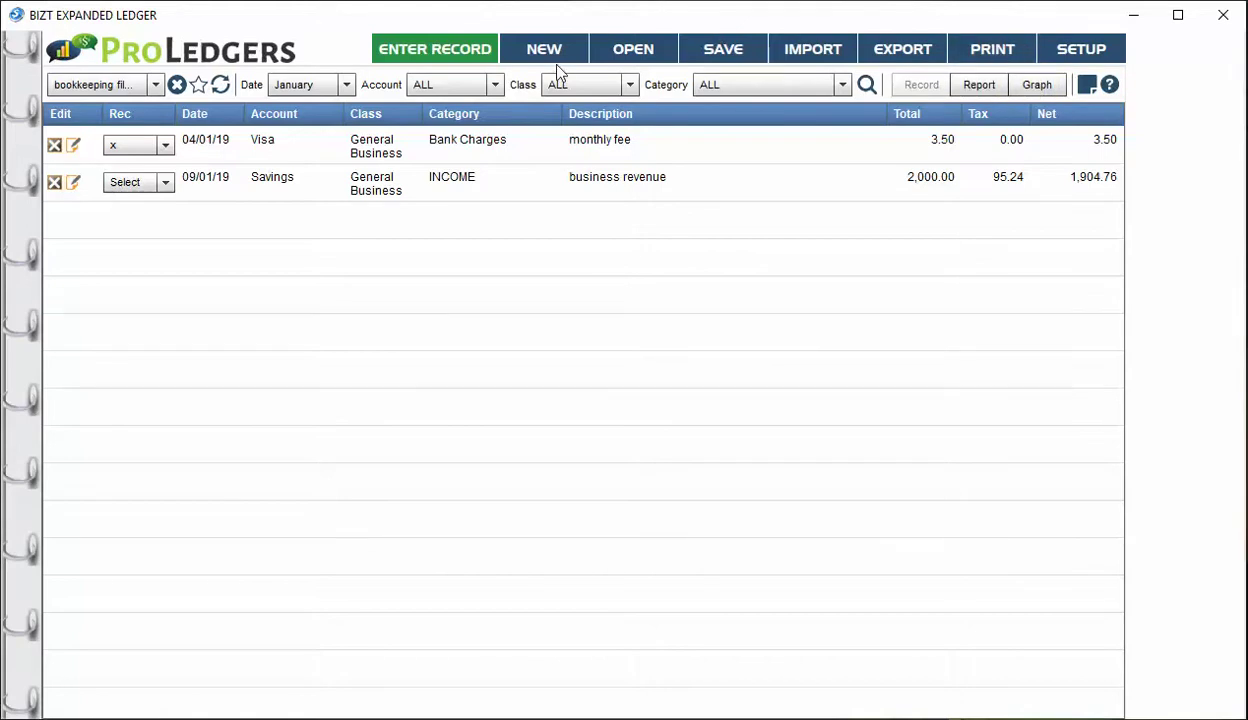
Step: Save the ledger changes and add bookkeeping file.ledger to Current File
left_click(713, 53)
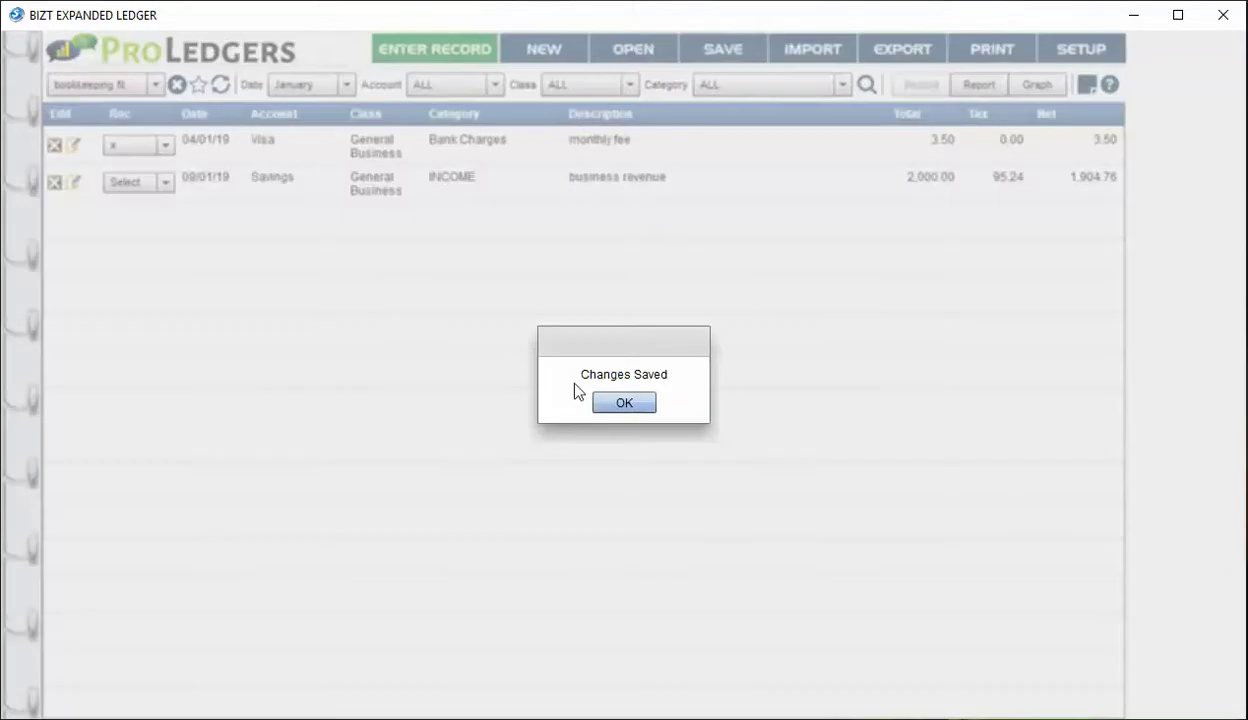
left_click(602, 405)
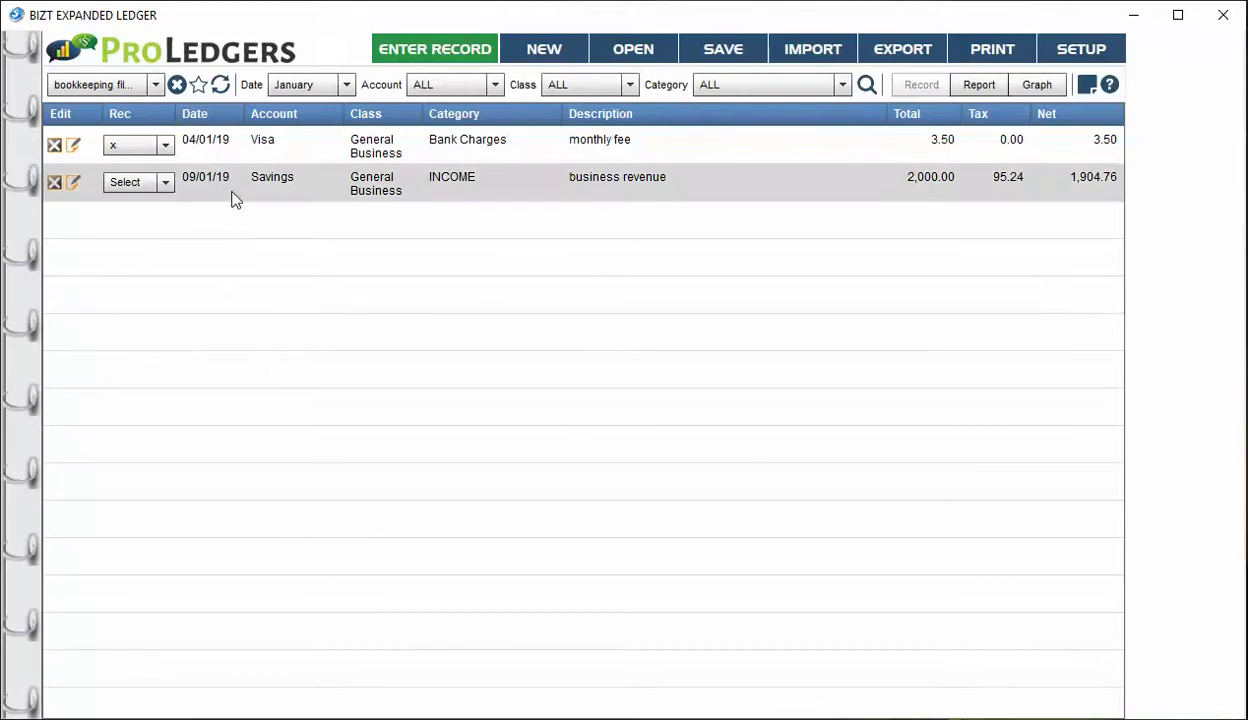
left_click(199, 86)
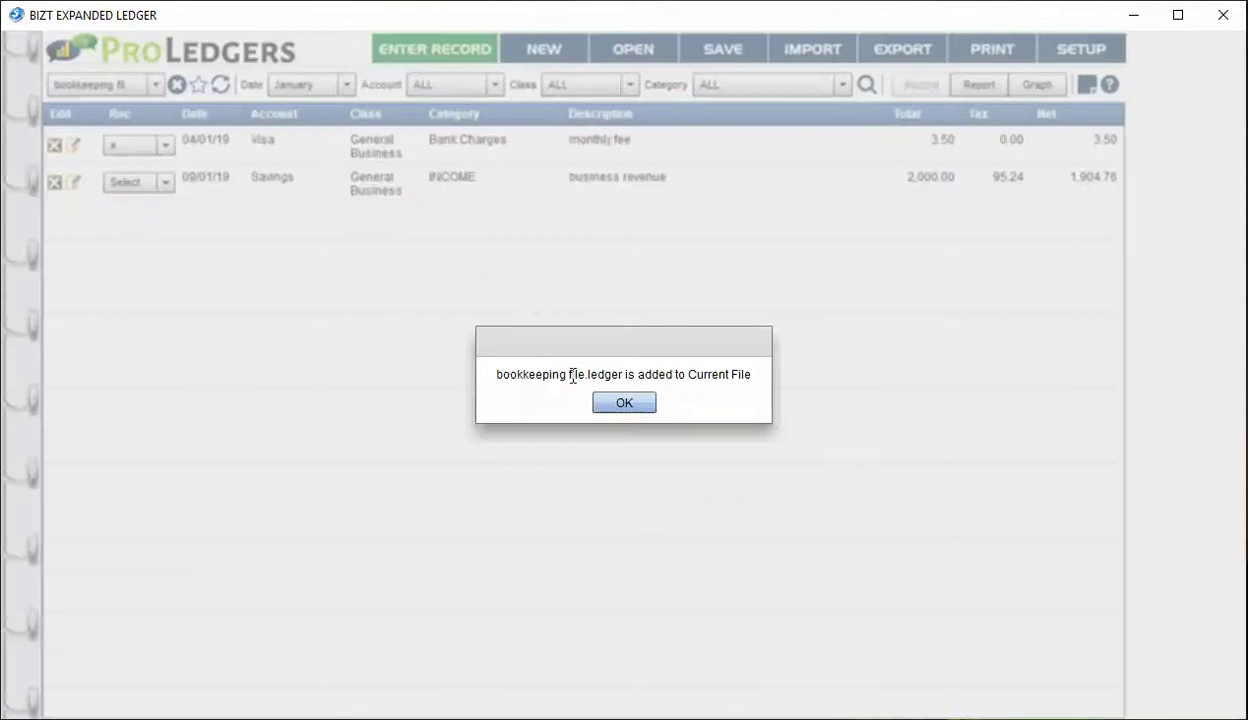
left_click(630, 405)
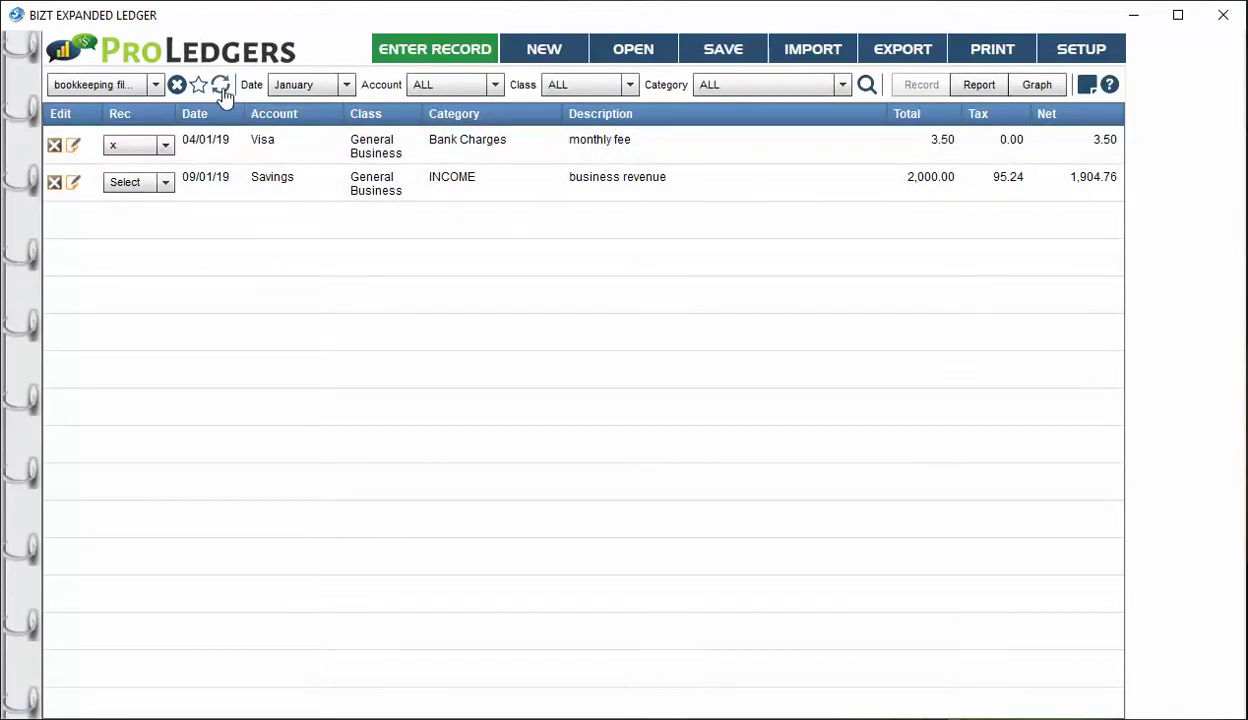
Step: Save the ledger once more, and view the Notes window without entering a note
left_click(720, 48)
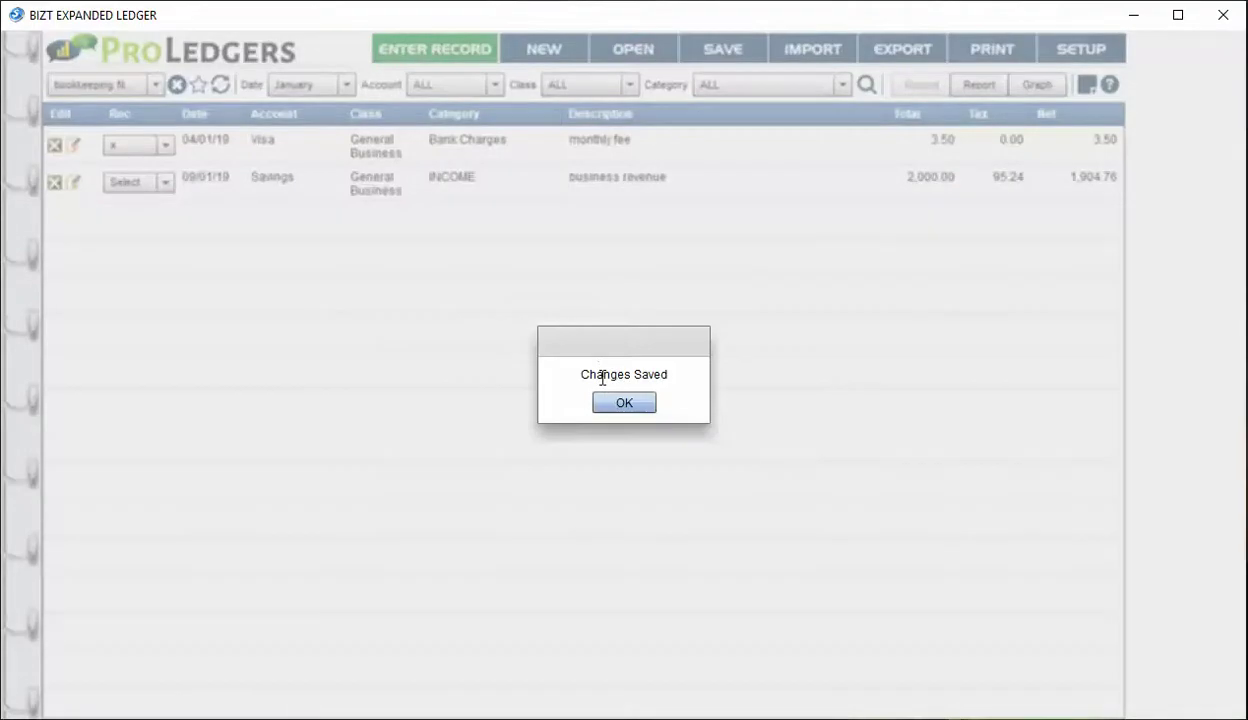
left_click(620, 403)
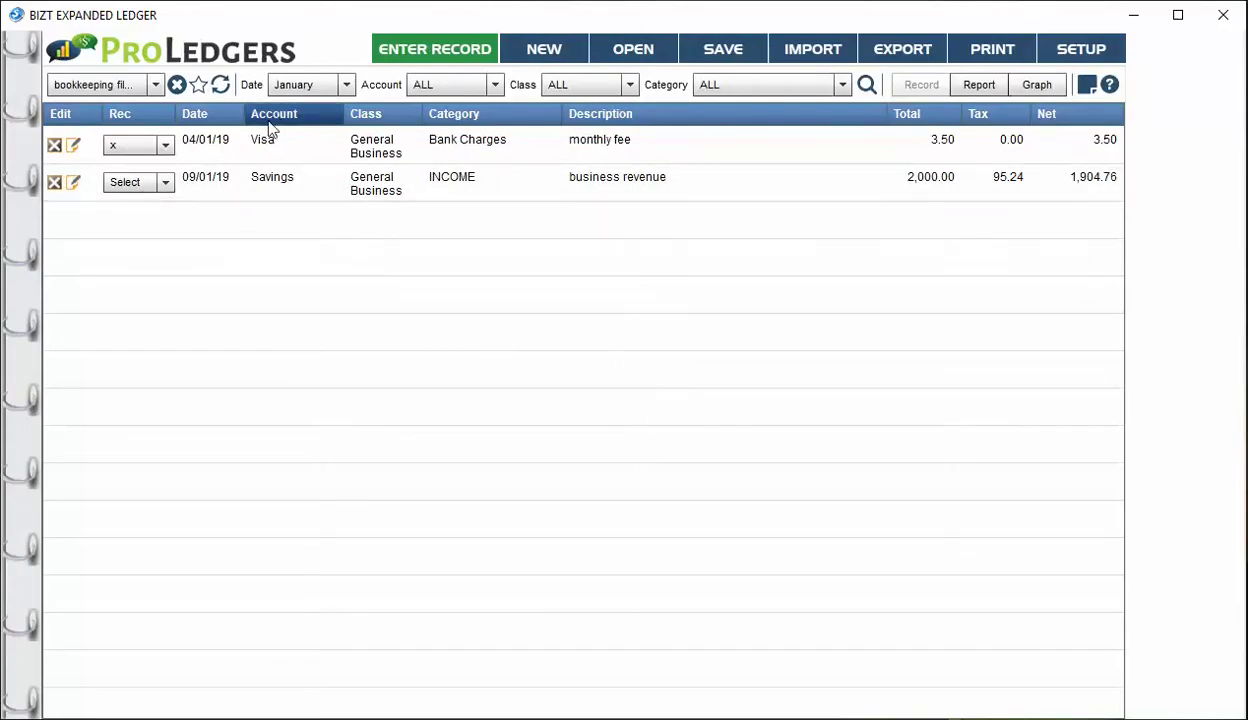
left_click(1087, 88)
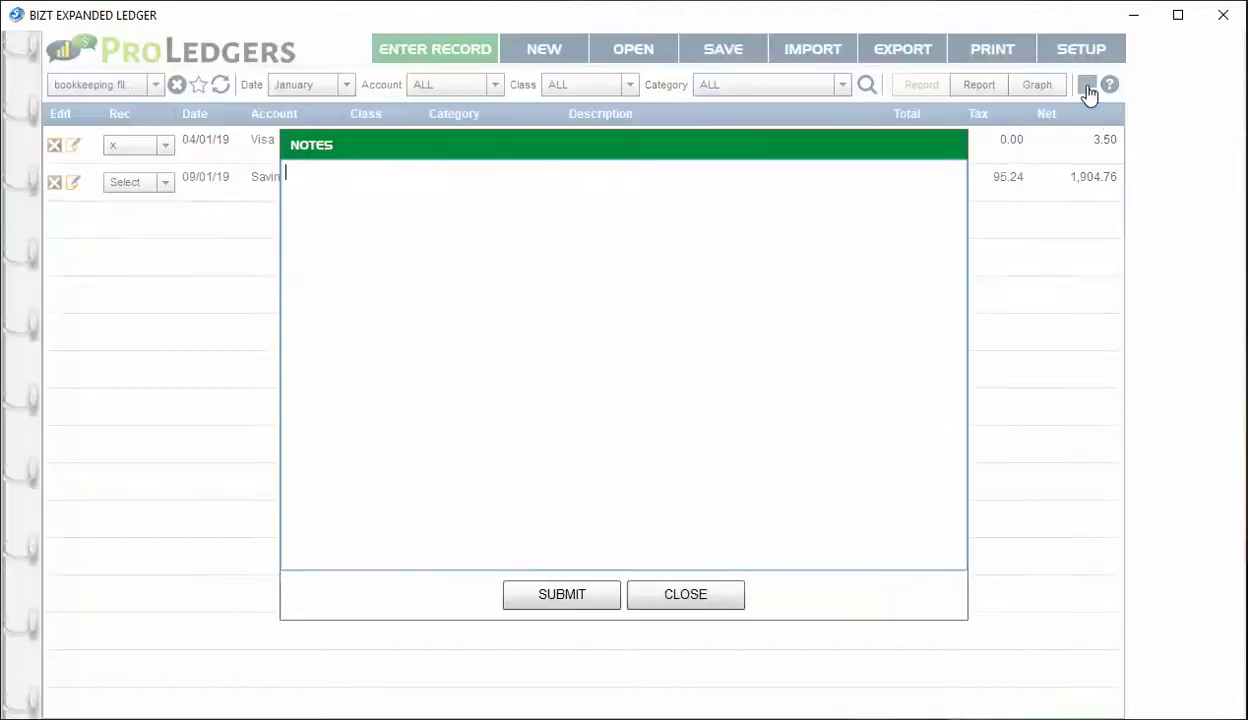
left_click(685, 594)
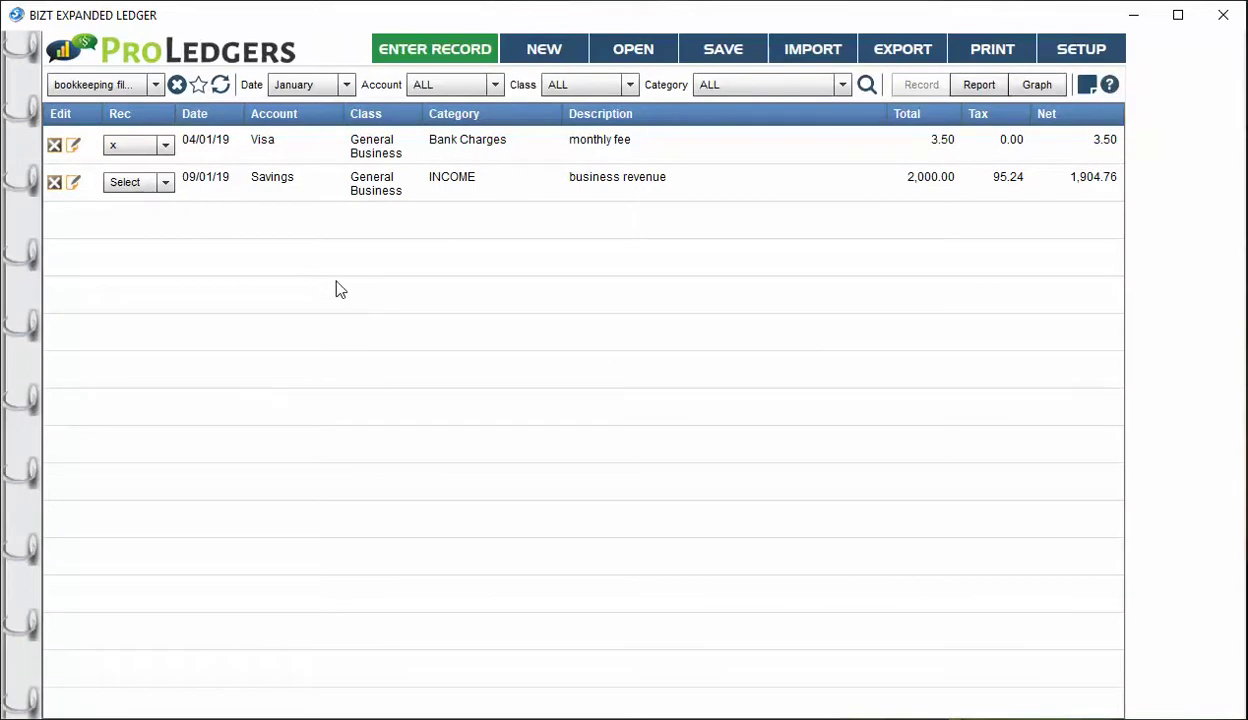
Step: Open the ledger setup and review the editable account list, including the Cash account's edit option, without changing anything
left_click(1062, 52)
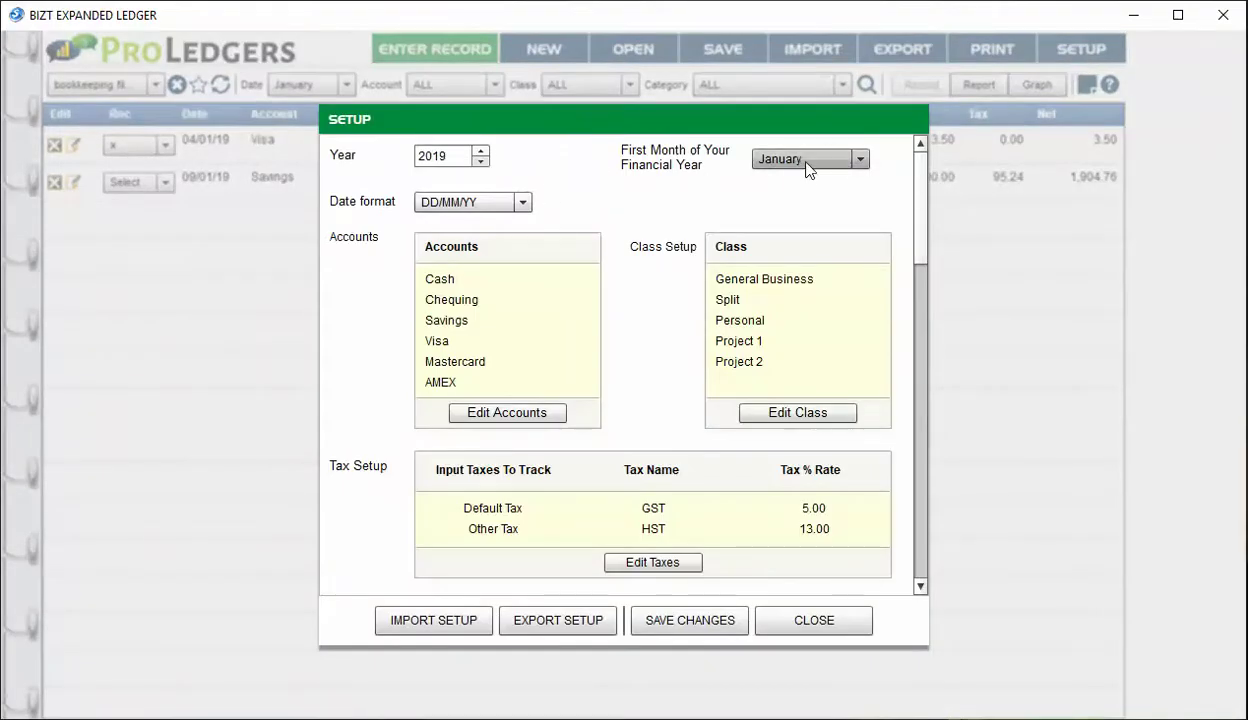
left_click(487, 413)
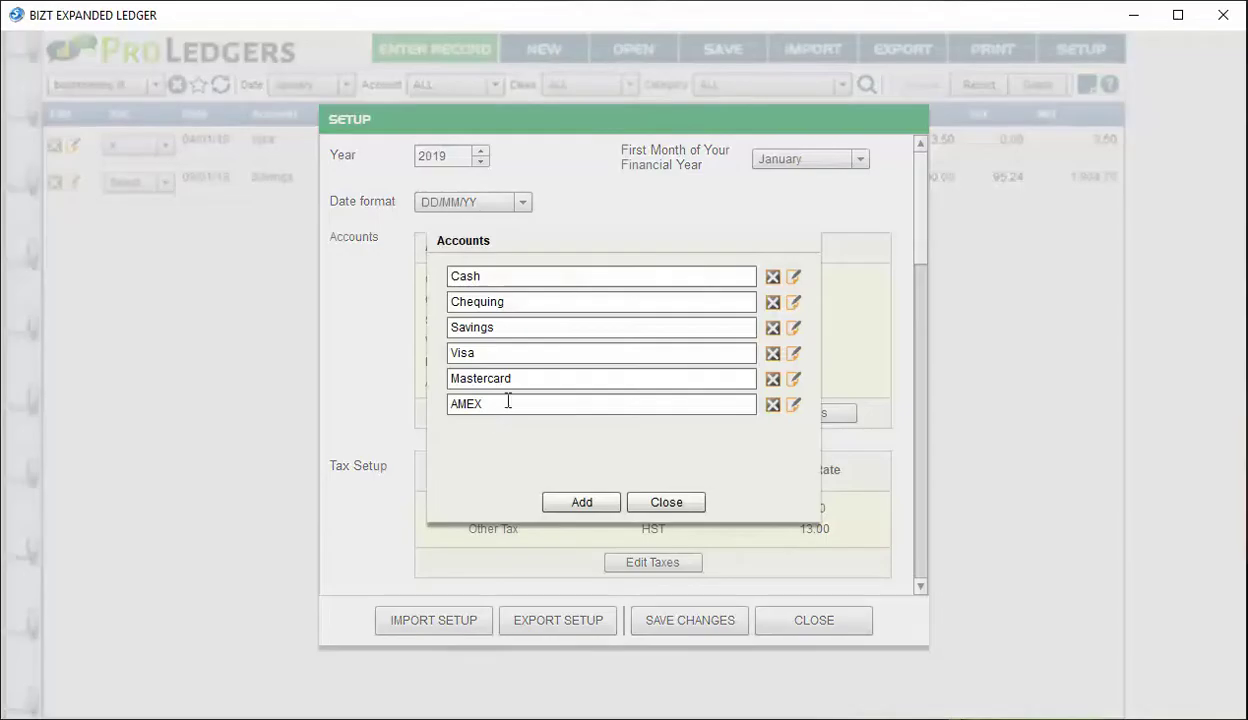
left_click(793, 278)
left_click(652, 438)
left_click(638, 502)
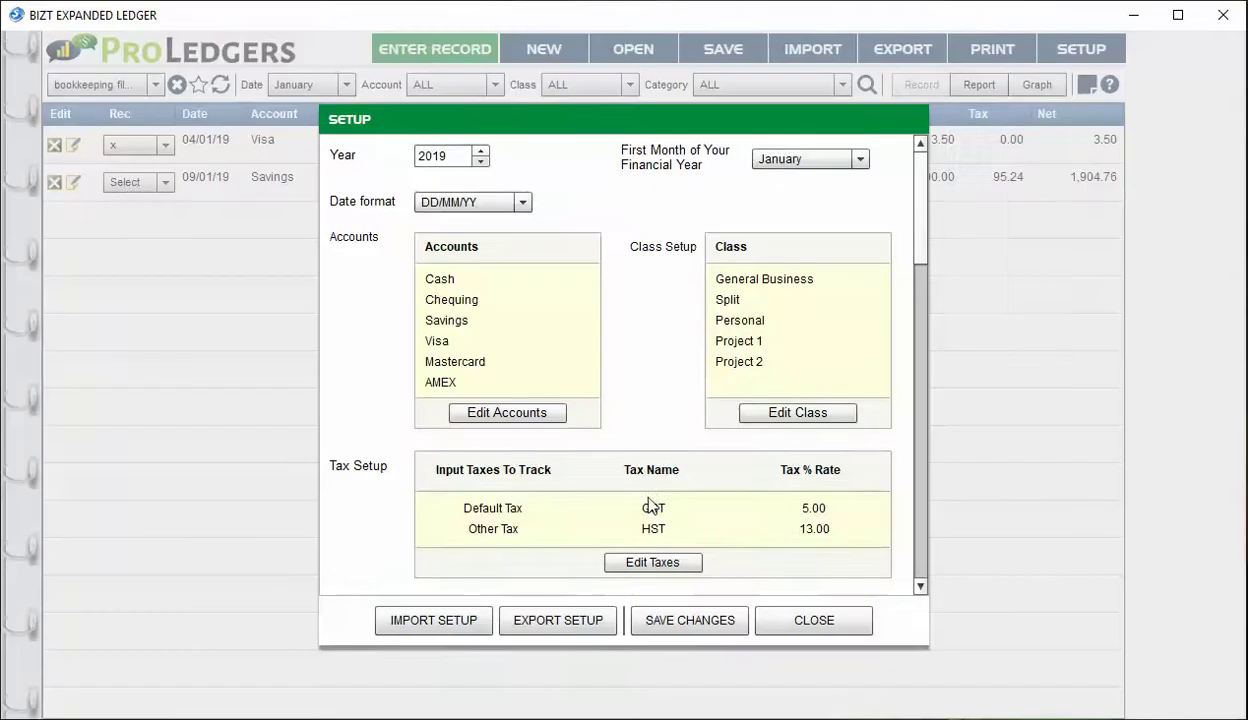
Step: Review the ledger's editable class list and the tax setup, leaving both unchanged
left_click(781, 416)
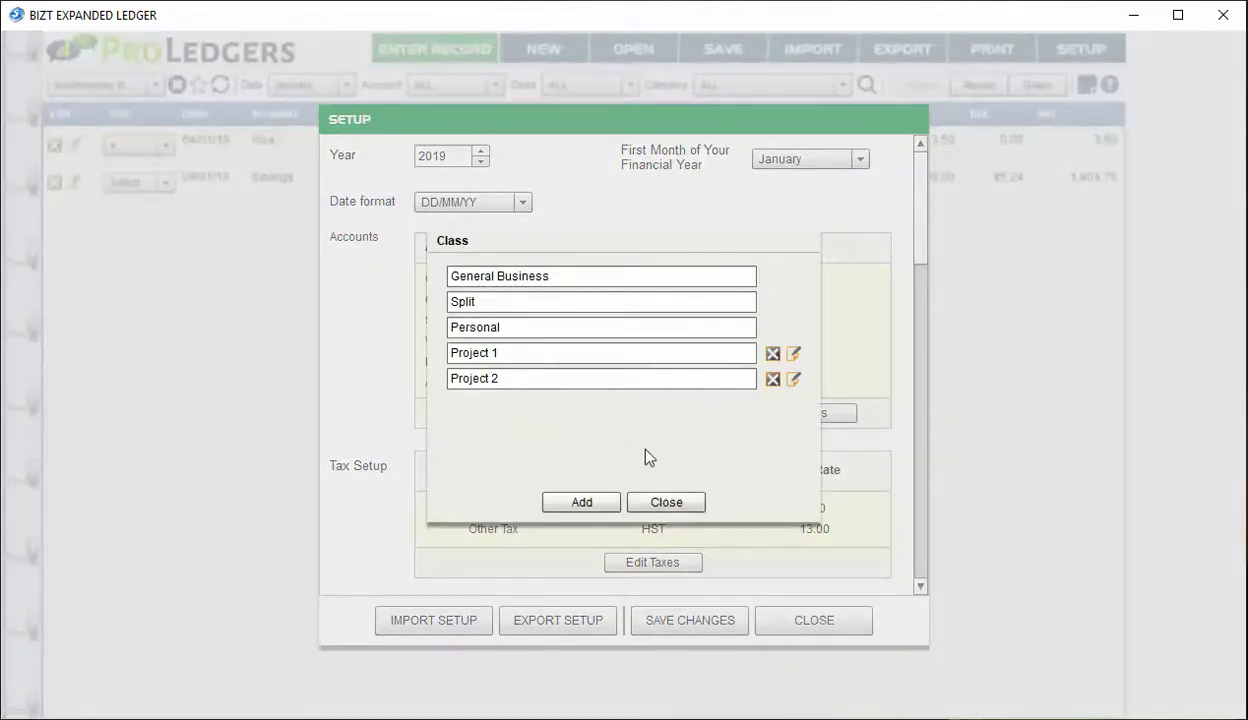
left_click(660, 502)
scroll(662, 480, "down", 3)
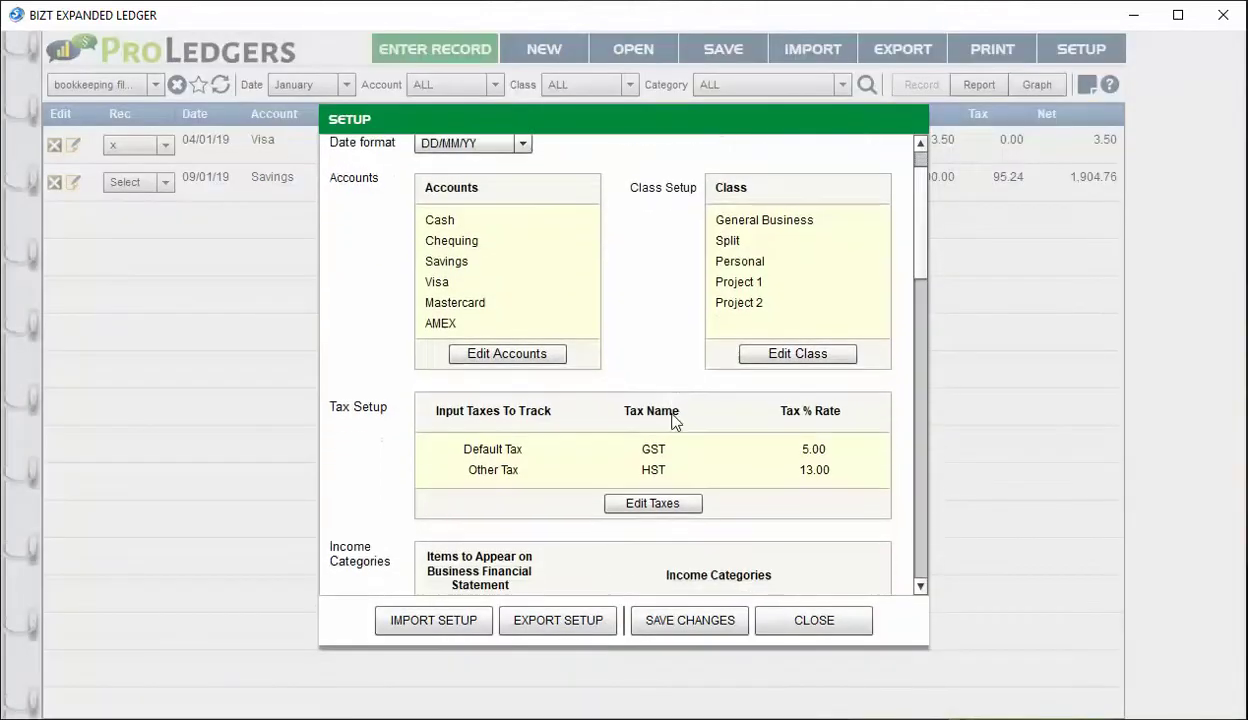
scroll(920, 280, "down", 10)
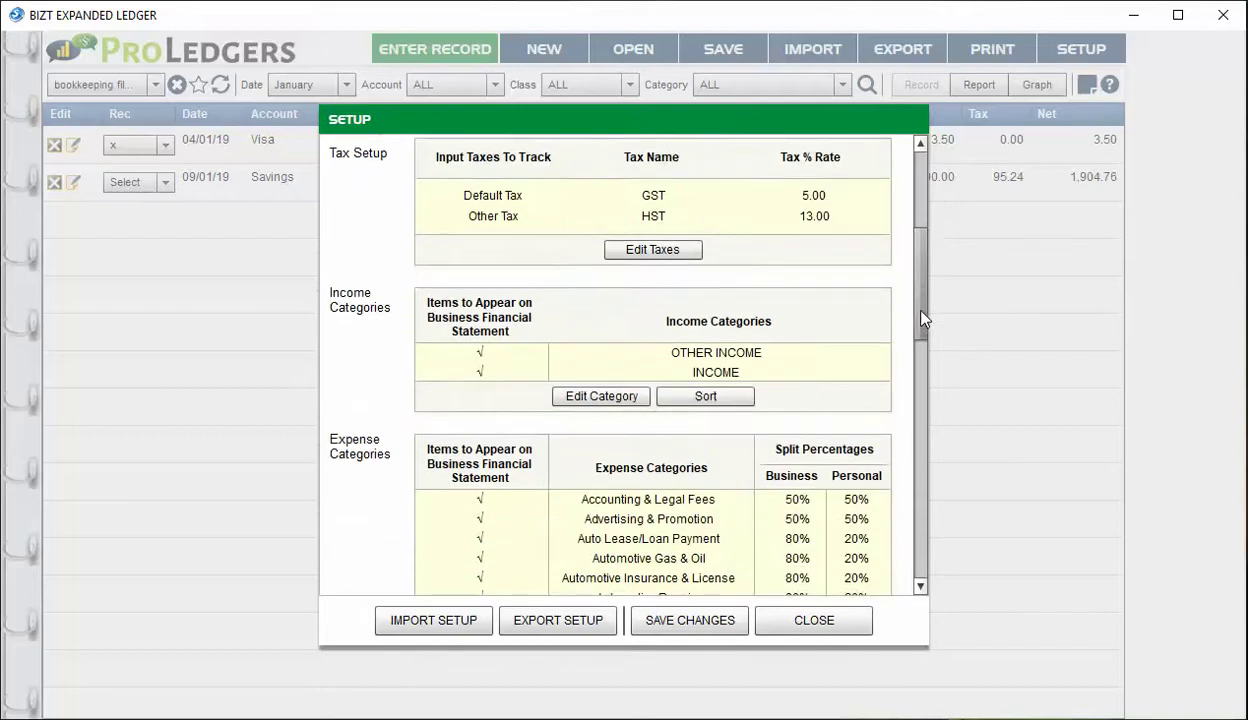
Step: Add an income category named Salary, leaving it excluded from the business financial statement
left_click(595, 338)
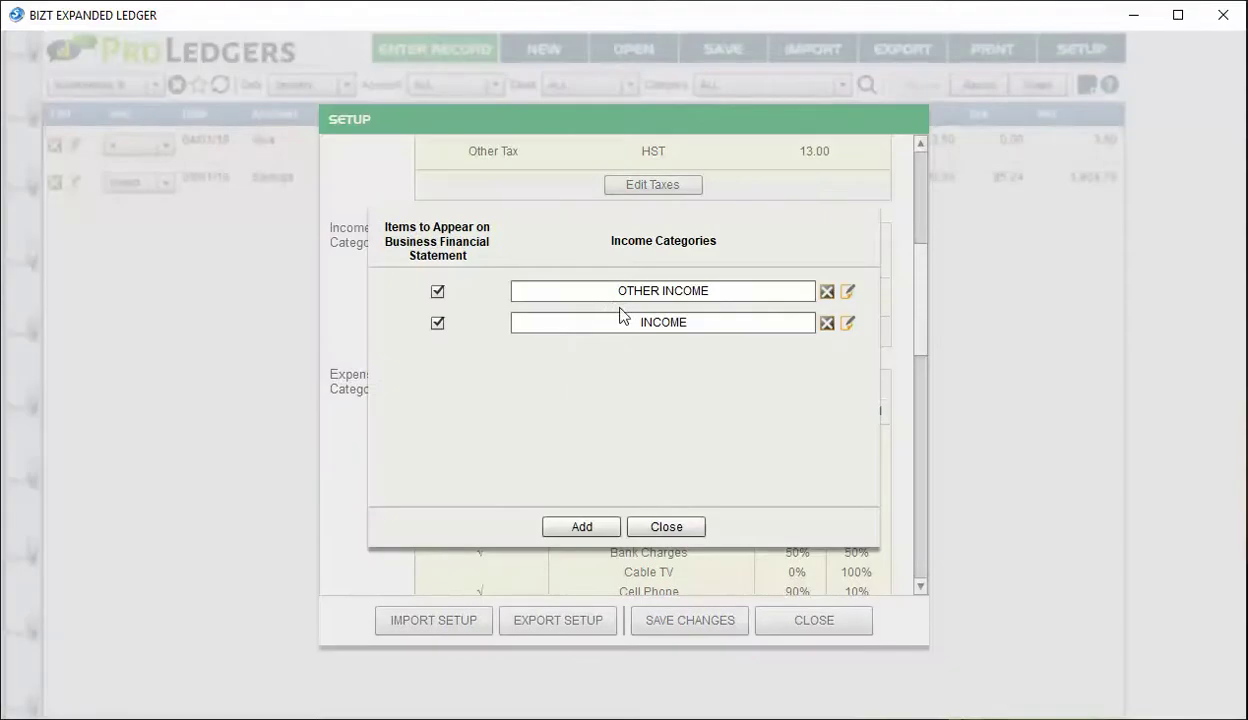
left_click(560, 522)
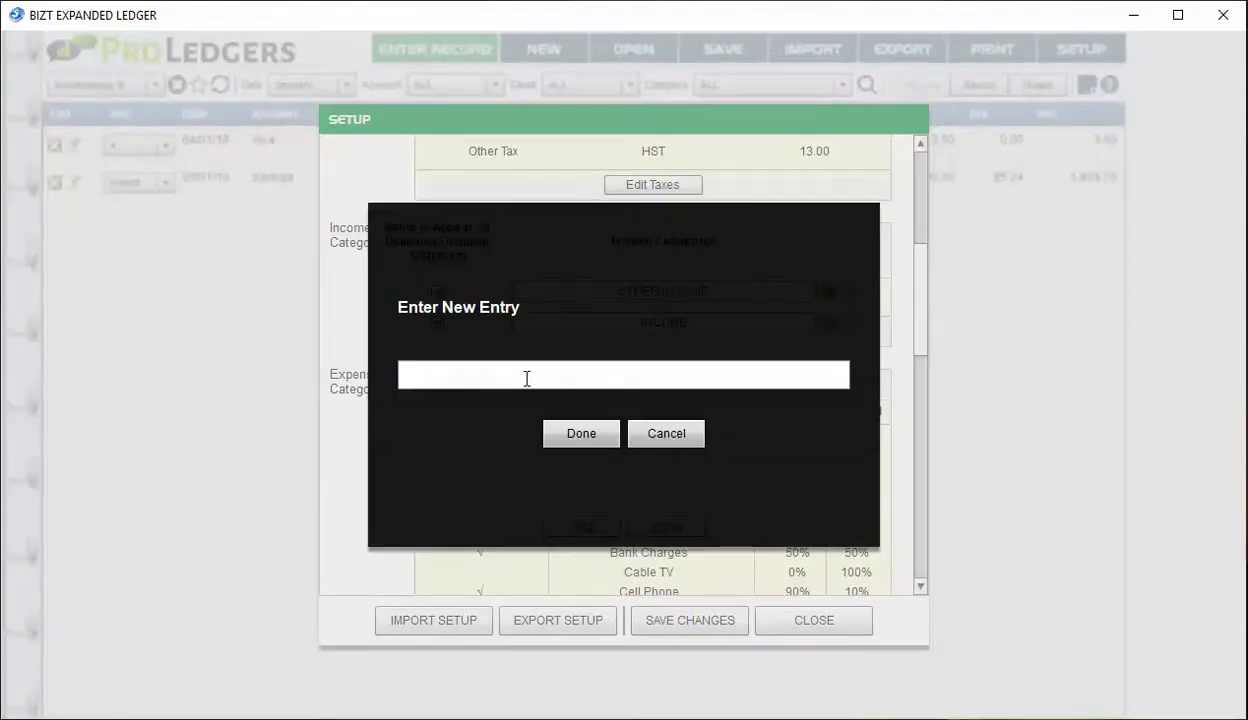
type("Salary")
left_click(575, 434)
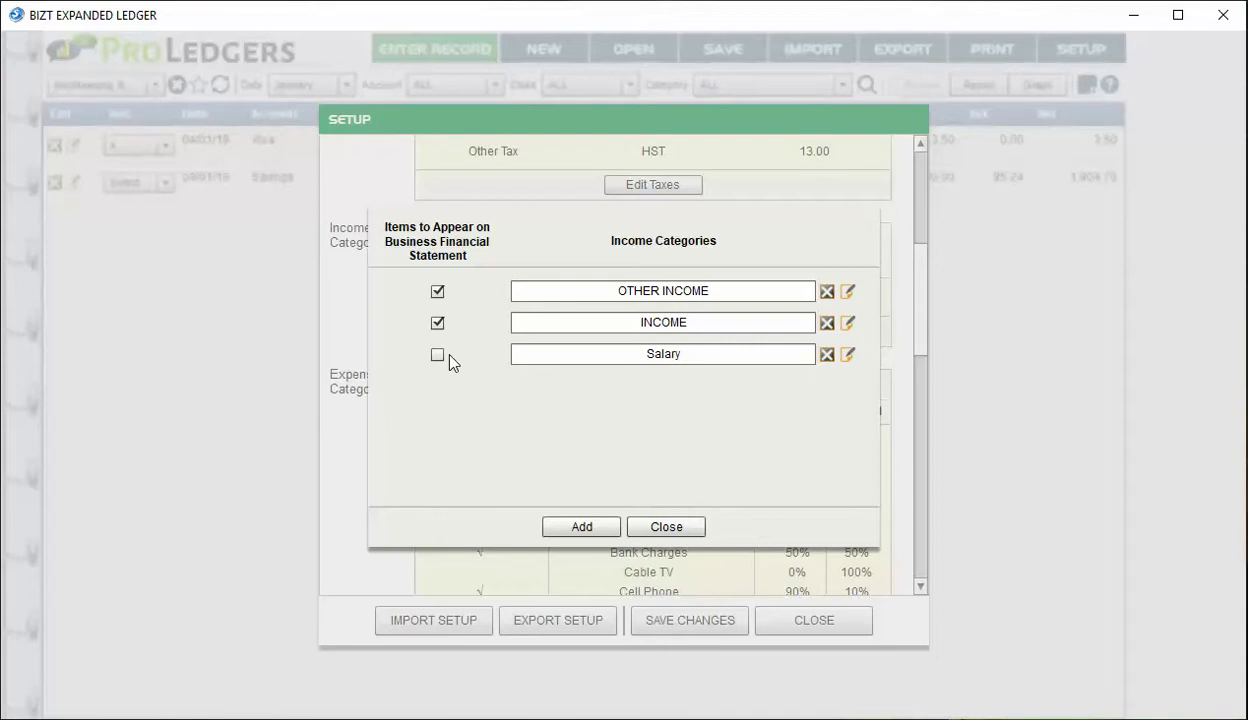
left_click(666, 526)
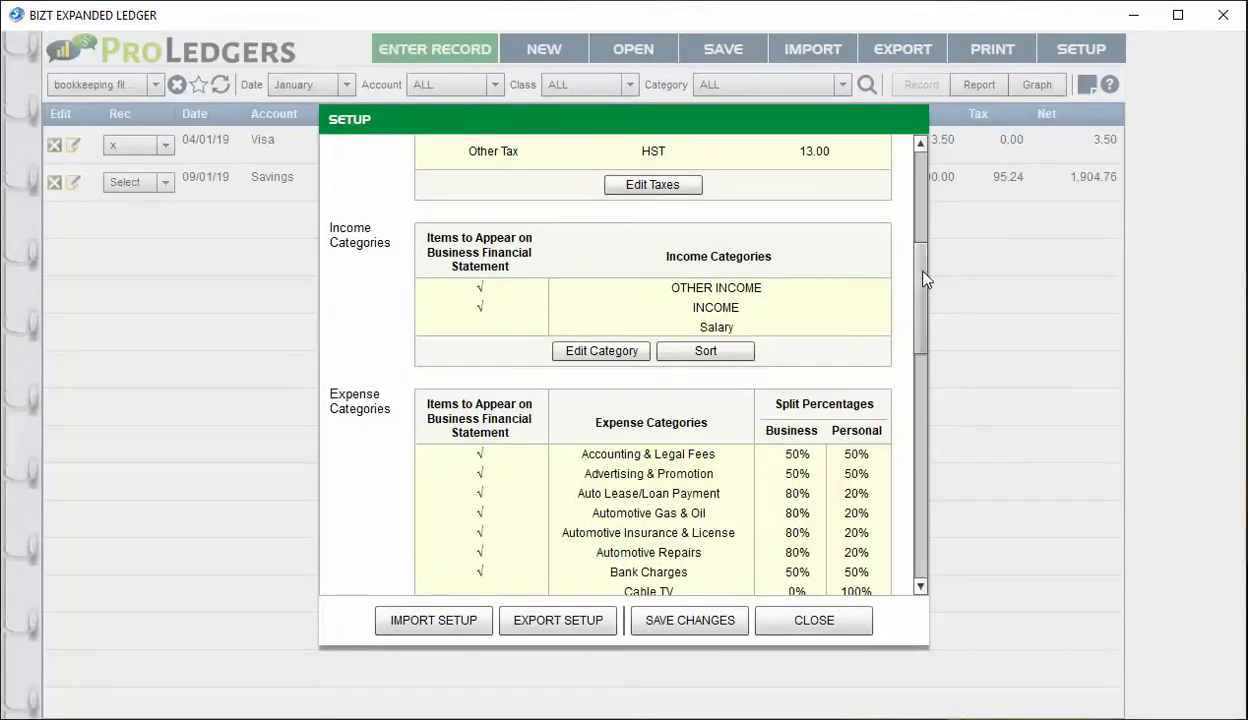
Step: Open the expense categories for editing and review their financial statement settings and business/personal split percentages
scroll(903, 272, "down", 1)
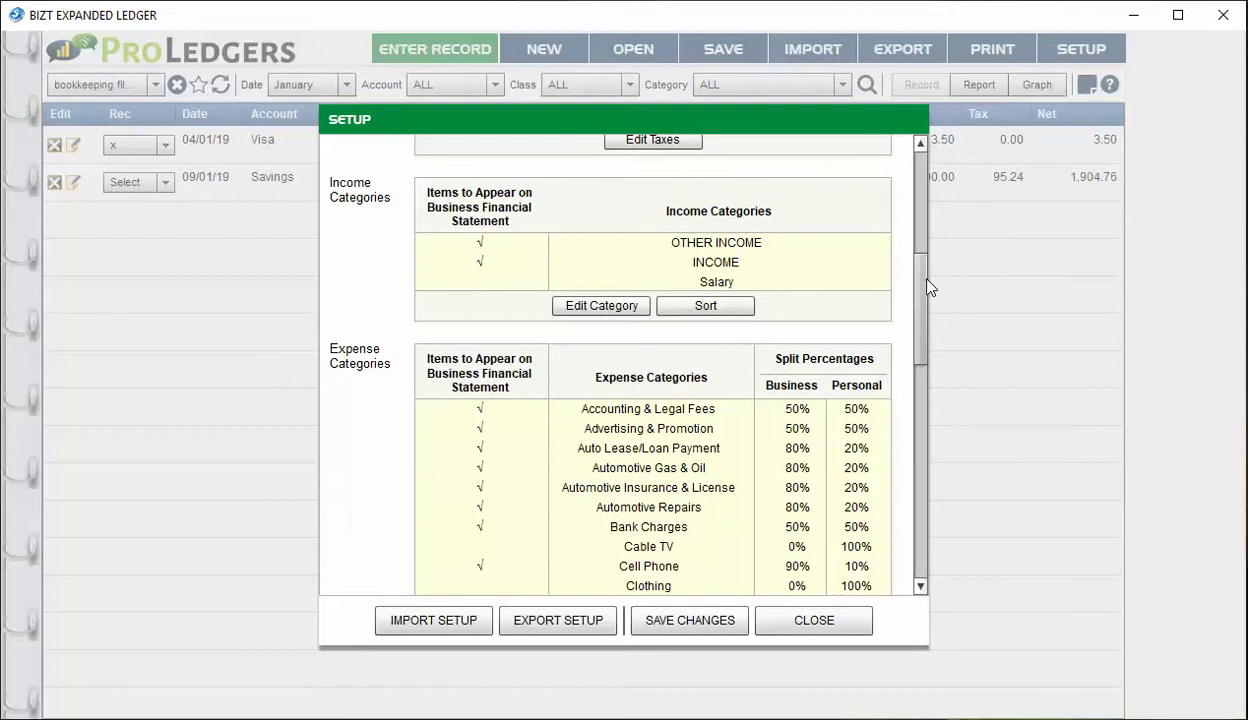
left_click_drag(928, 284, 925, 445)
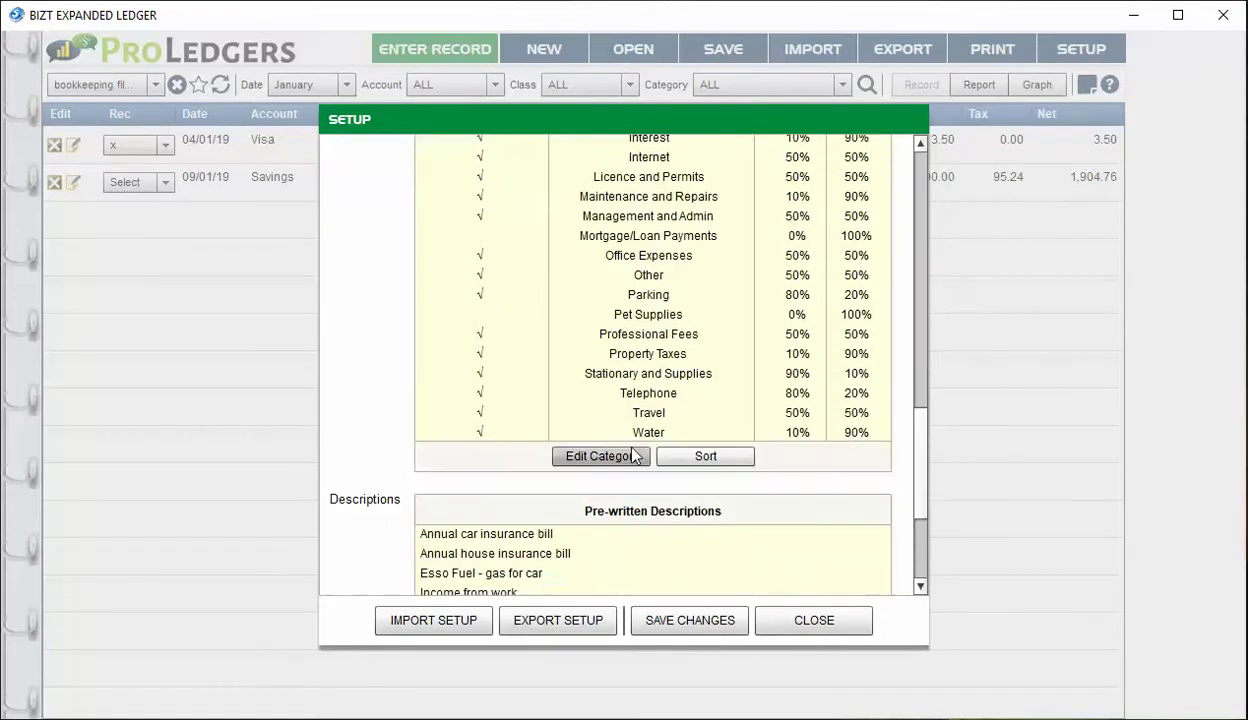
left_click(628, 456)
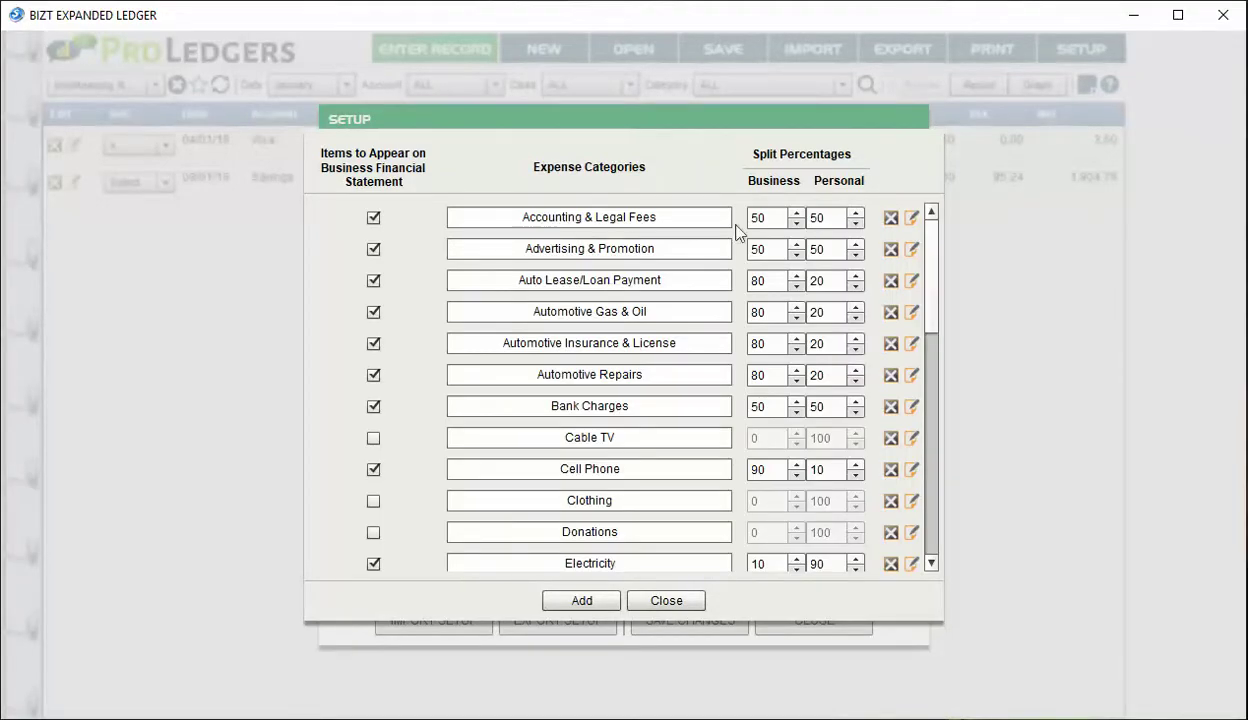
scroll(938, 243, "down", 1)
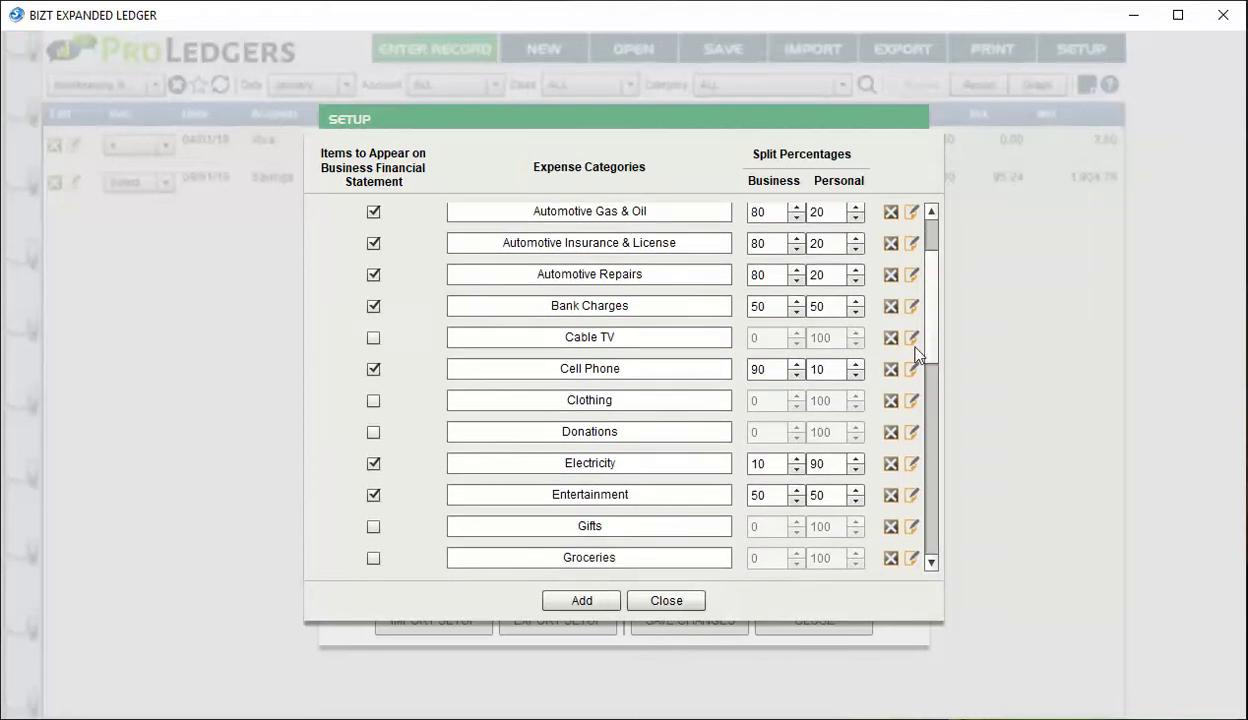
scroll(935, 328, "up", 1)
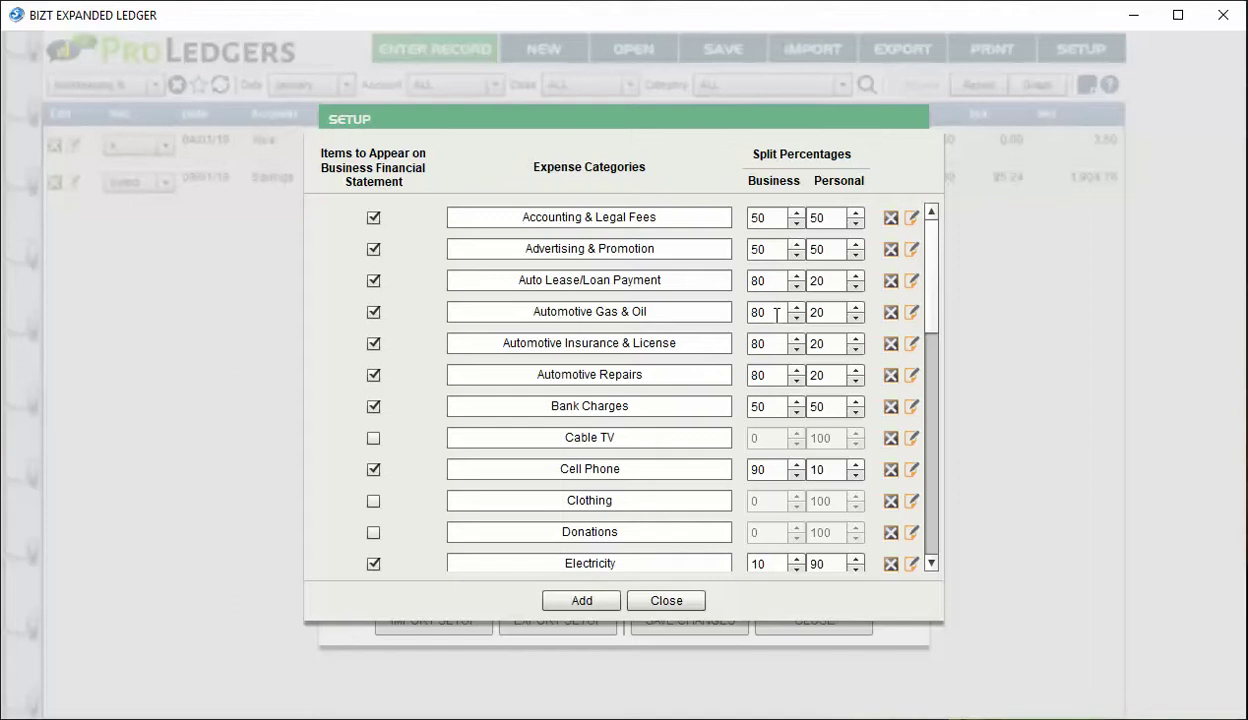
Step: Adjust the business split percentage among the automotive expense categories, entering 71
left_click_drag(776, 314, 717, 308)
left_click_drag(838, 314, 812, 314)
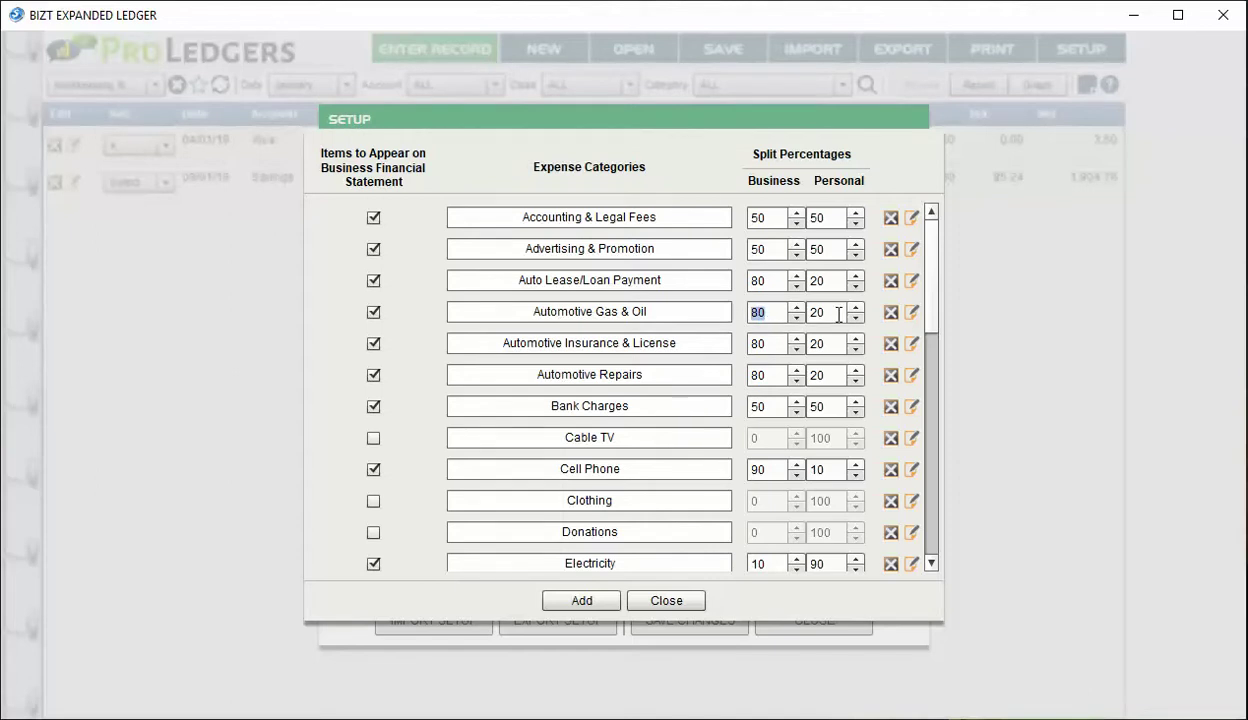
left_click(773, 315)
left_click(796, 318)
left_click(796, 307)
left_click(758, 280)
left_click(760, 338)
key("BackSpace")
key("BackSpace")
type("71")
Step: Review the remaining expense categories and pre-written descriptions, and save the setup changes
left_click_drag(936, 315, 935, 370)
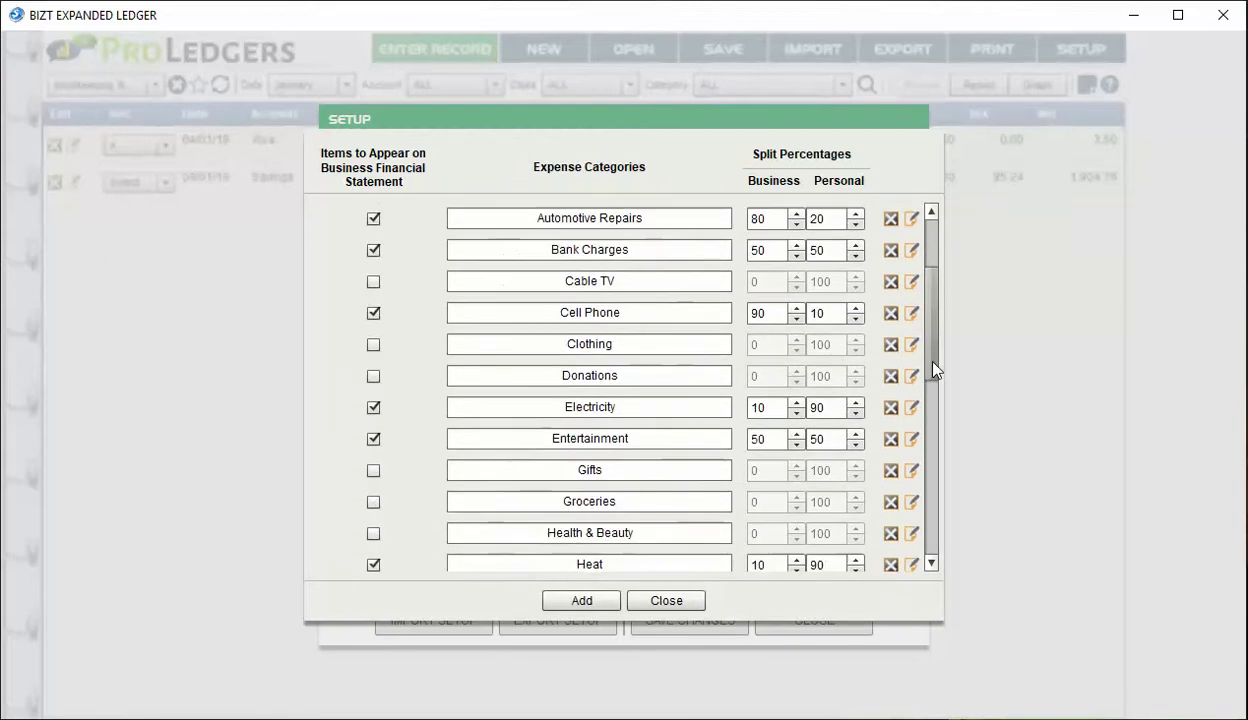
scroll(935, 370, "down", 1)
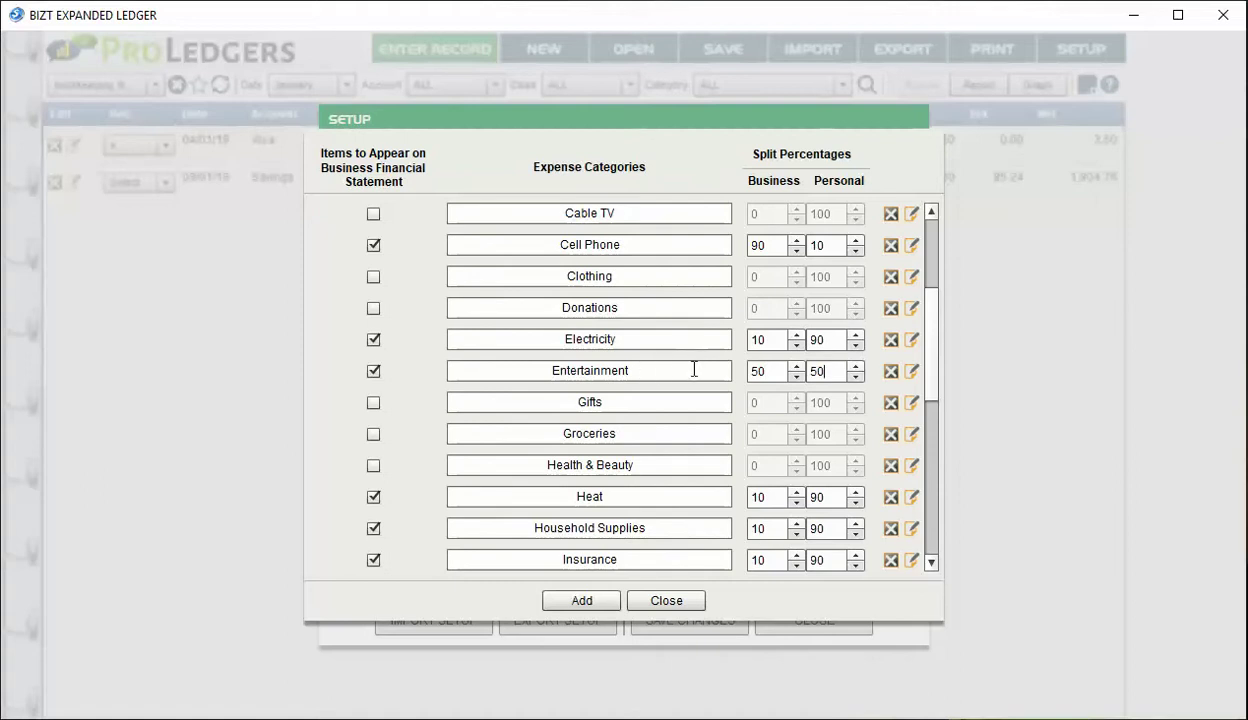
left_click(664, 600)
scroll(900, 435, "down", 5)
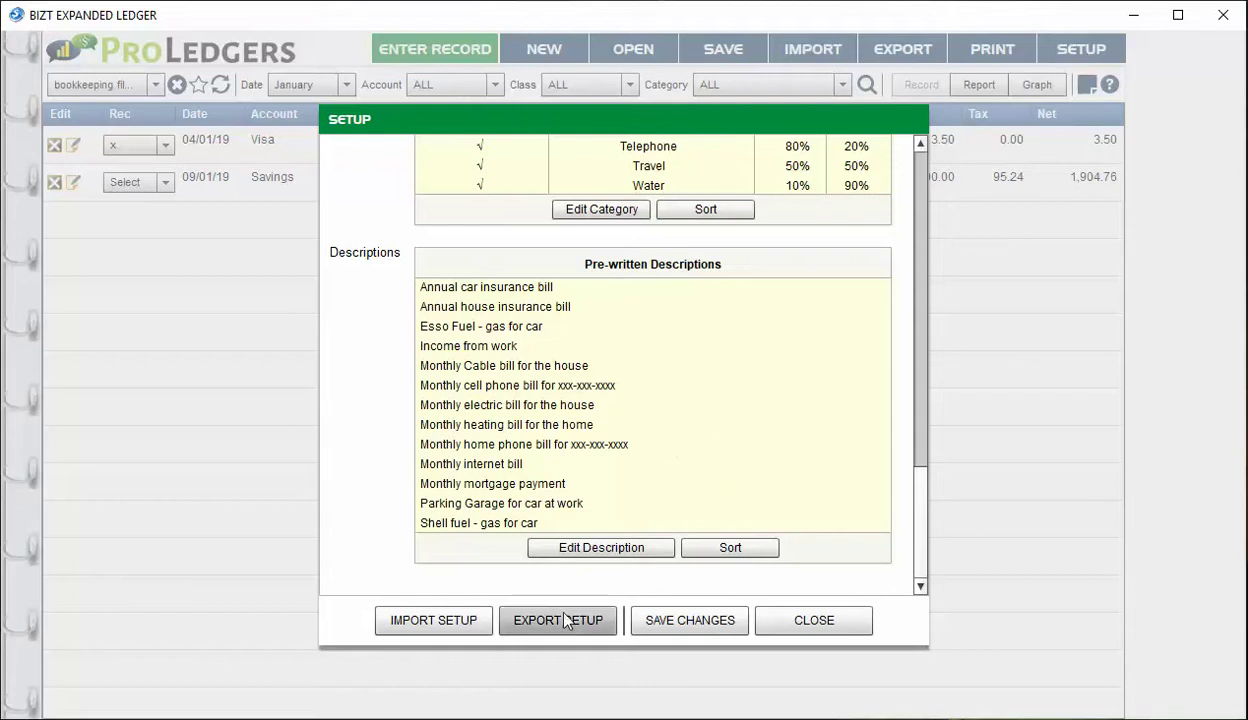
left_click(667, 620)
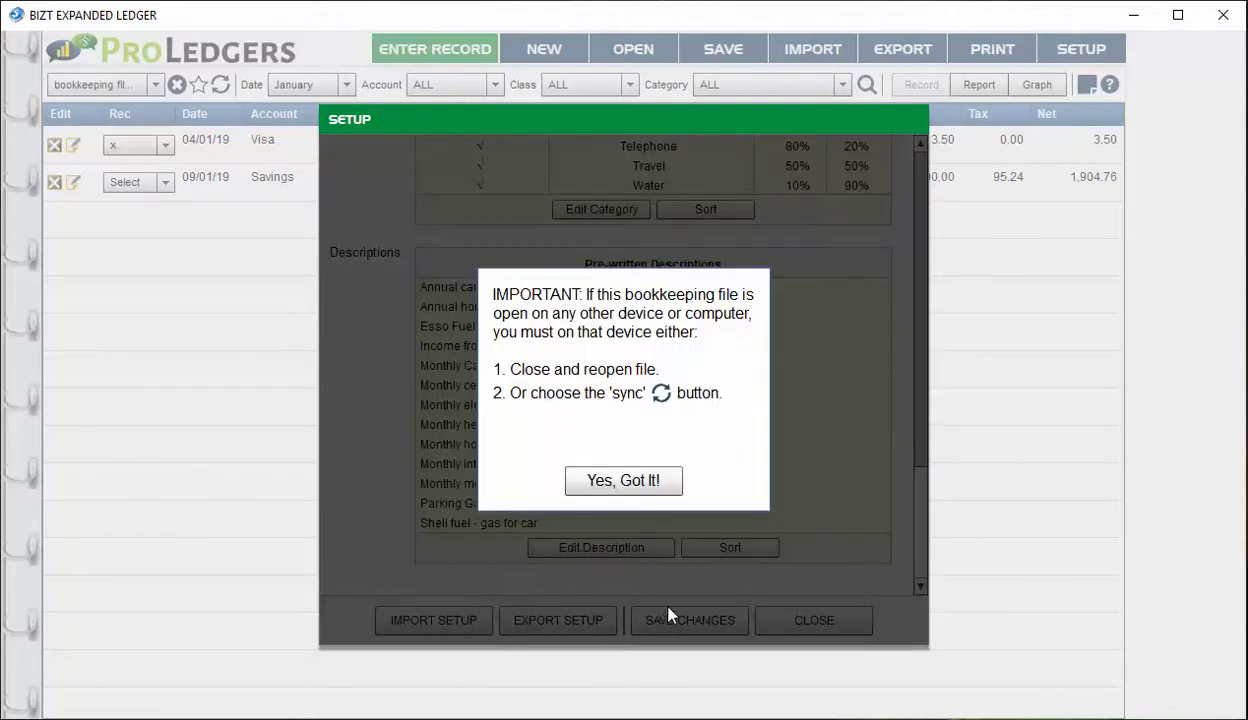
left_click(650, 484)
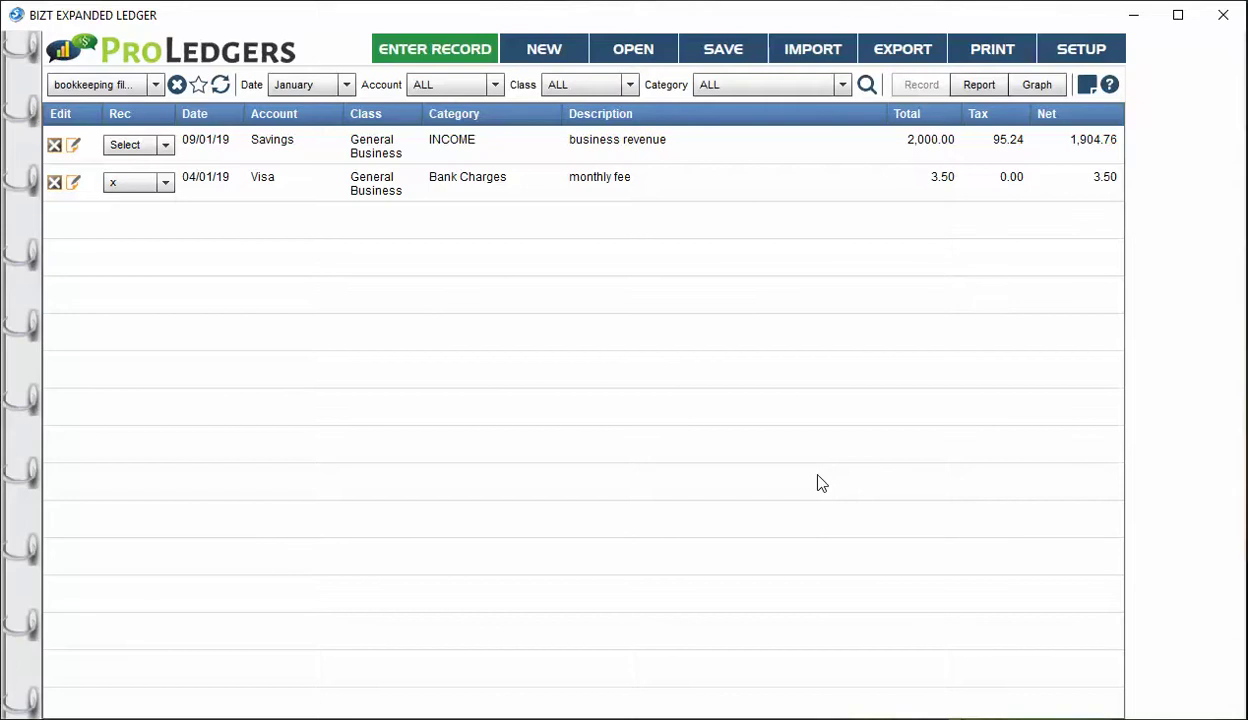
Step: Export the ledger setup to the Desktop as a file named "seteup screendata"
left_click(1050, 52)
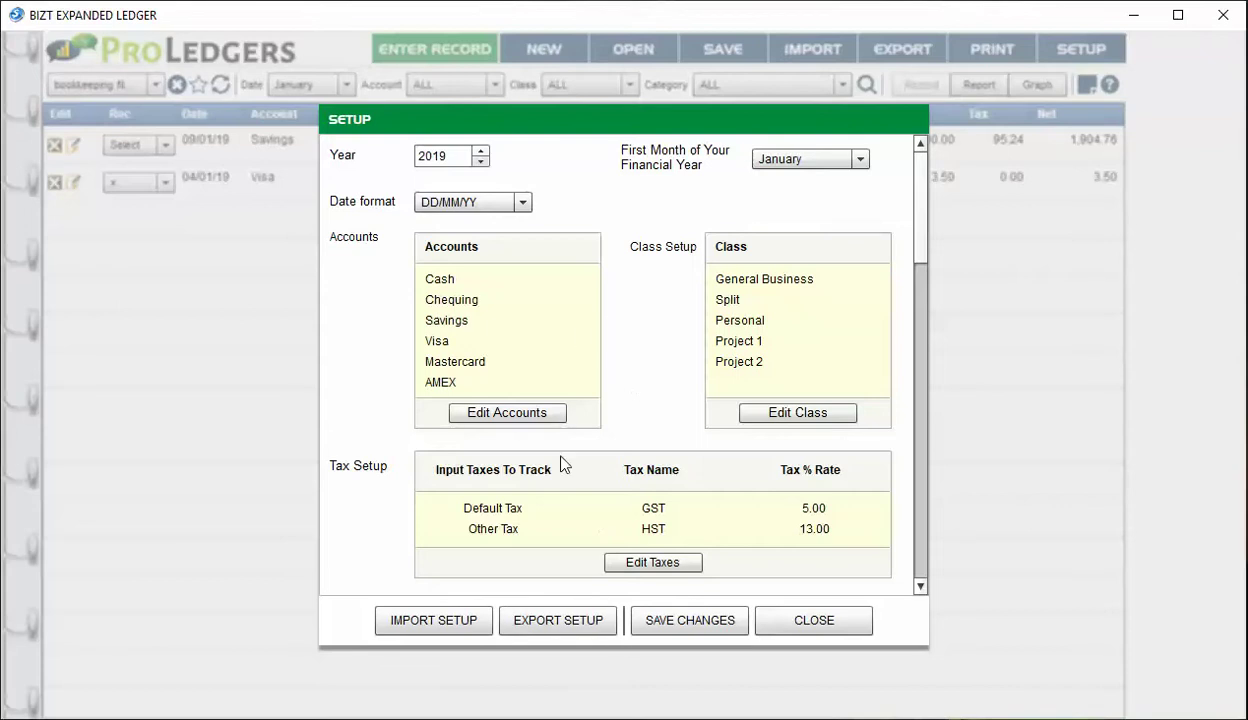
left_click(557, 620)
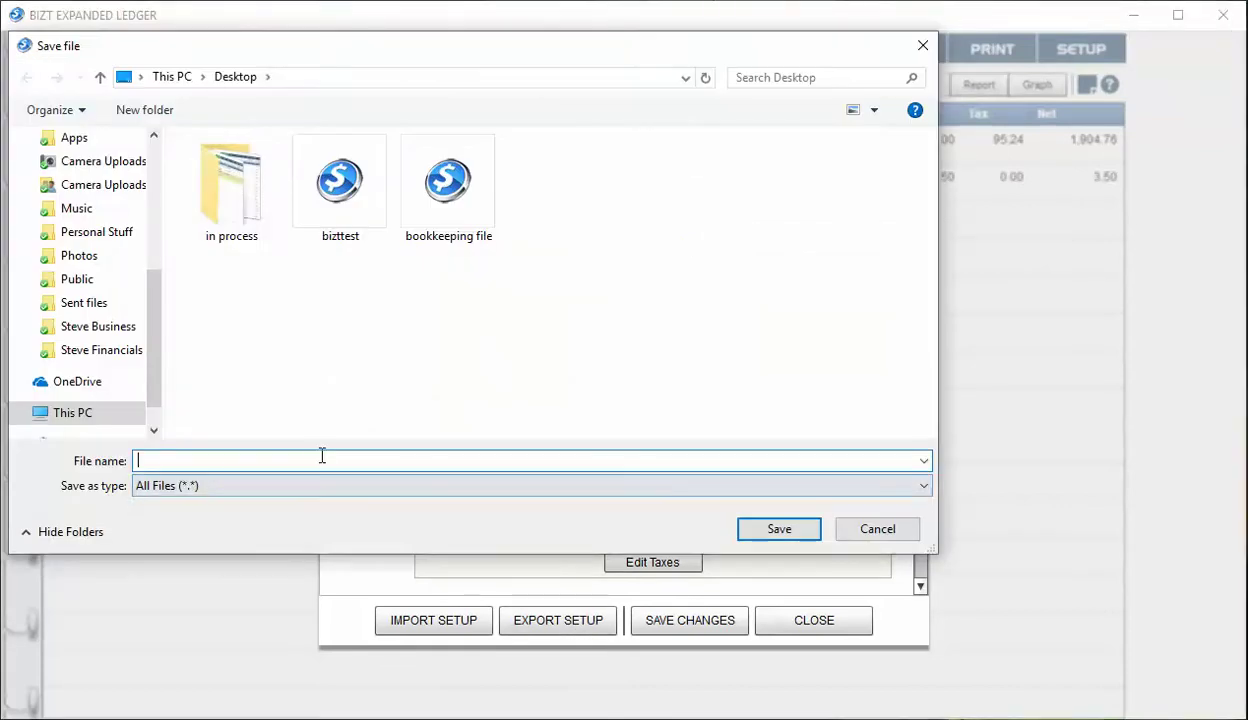
type("seteup screen")
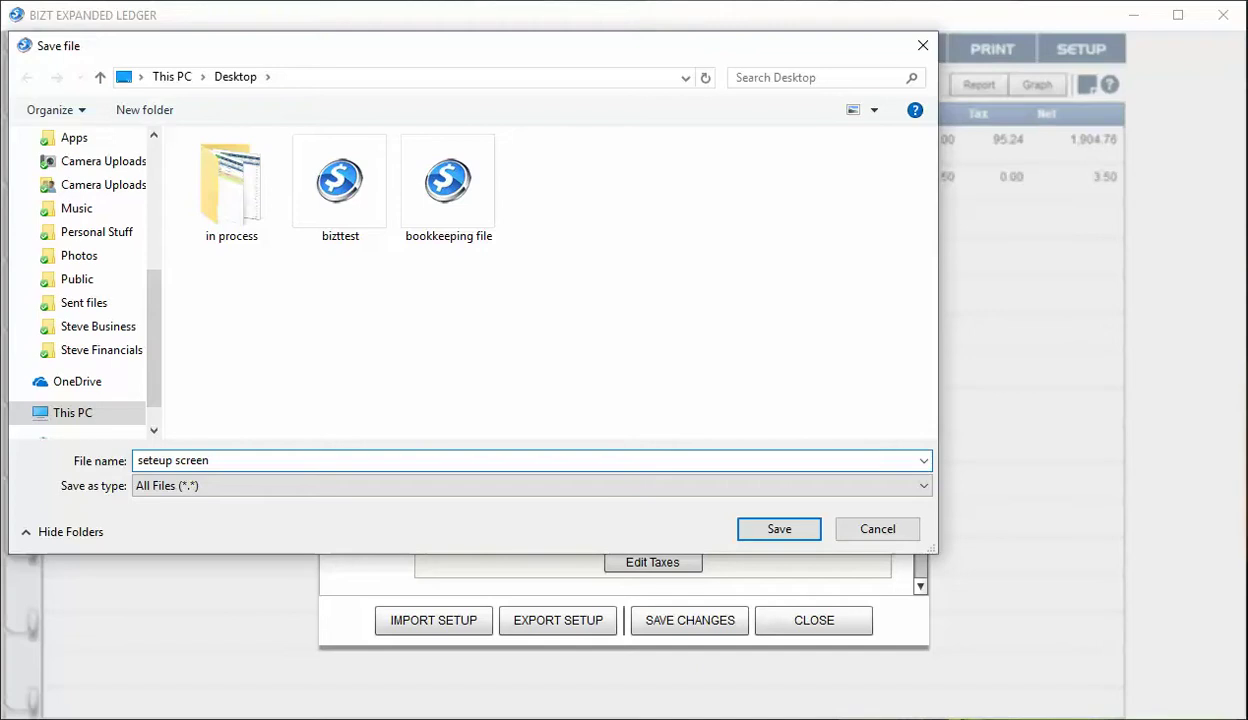
type("data")
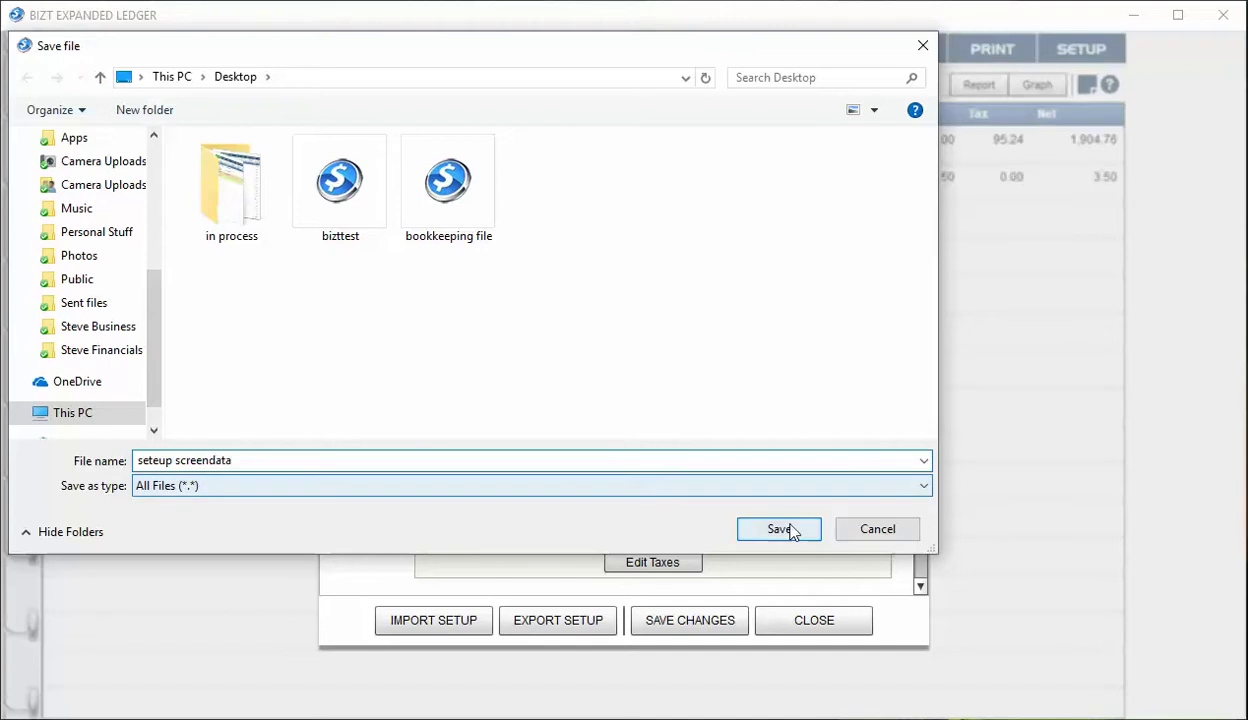
left_click(777, 528)
left_click(624, 402)
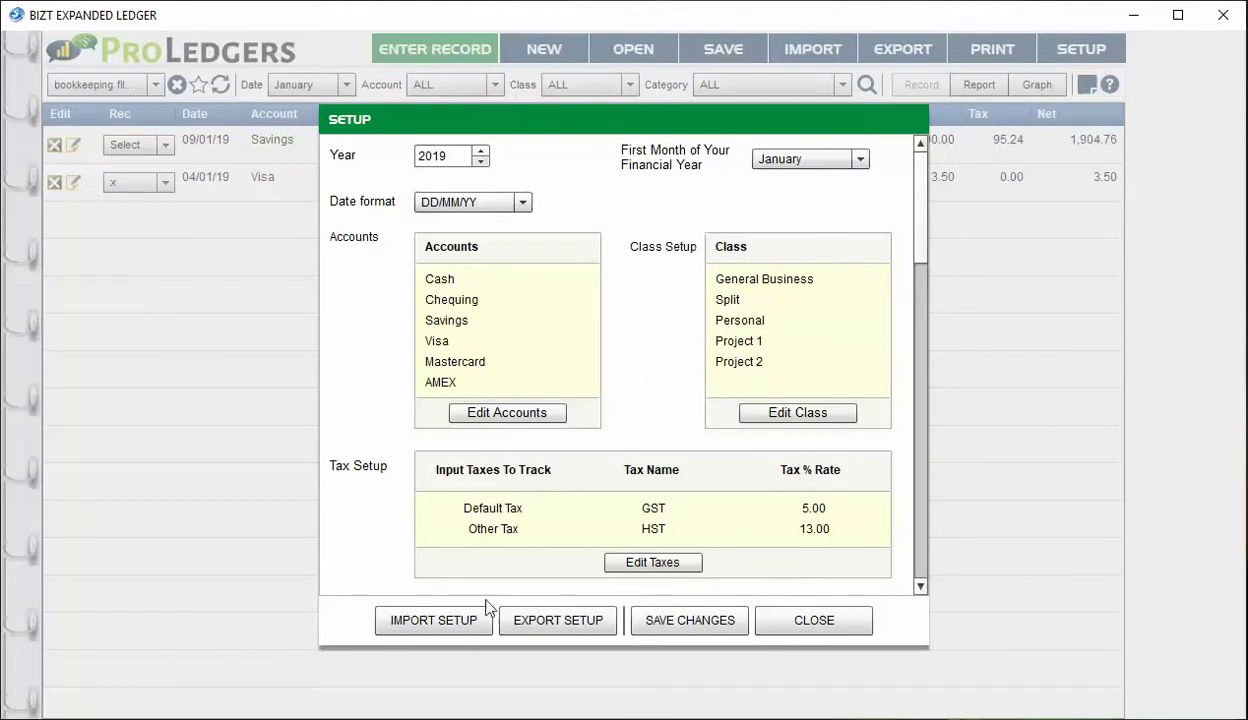
Step: Try to import a setup file into the current bookkeeping file, and close the setup
left_click(437, 622)
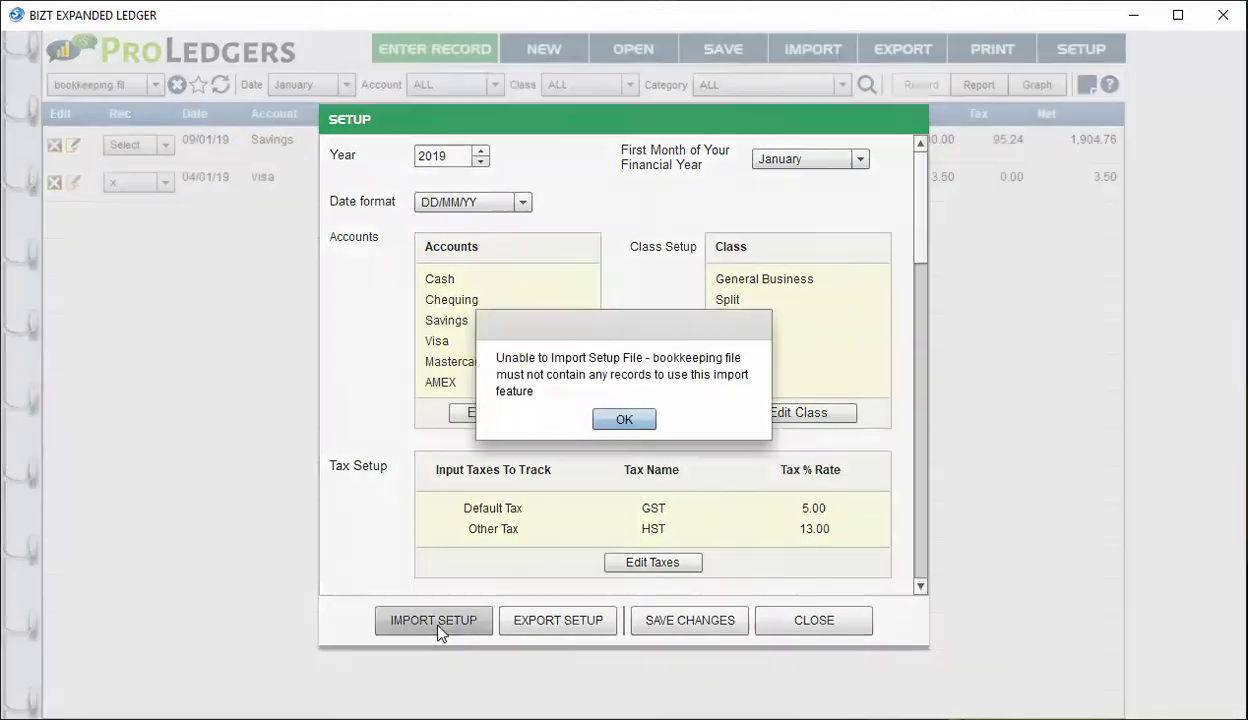
left_click(622, 418)
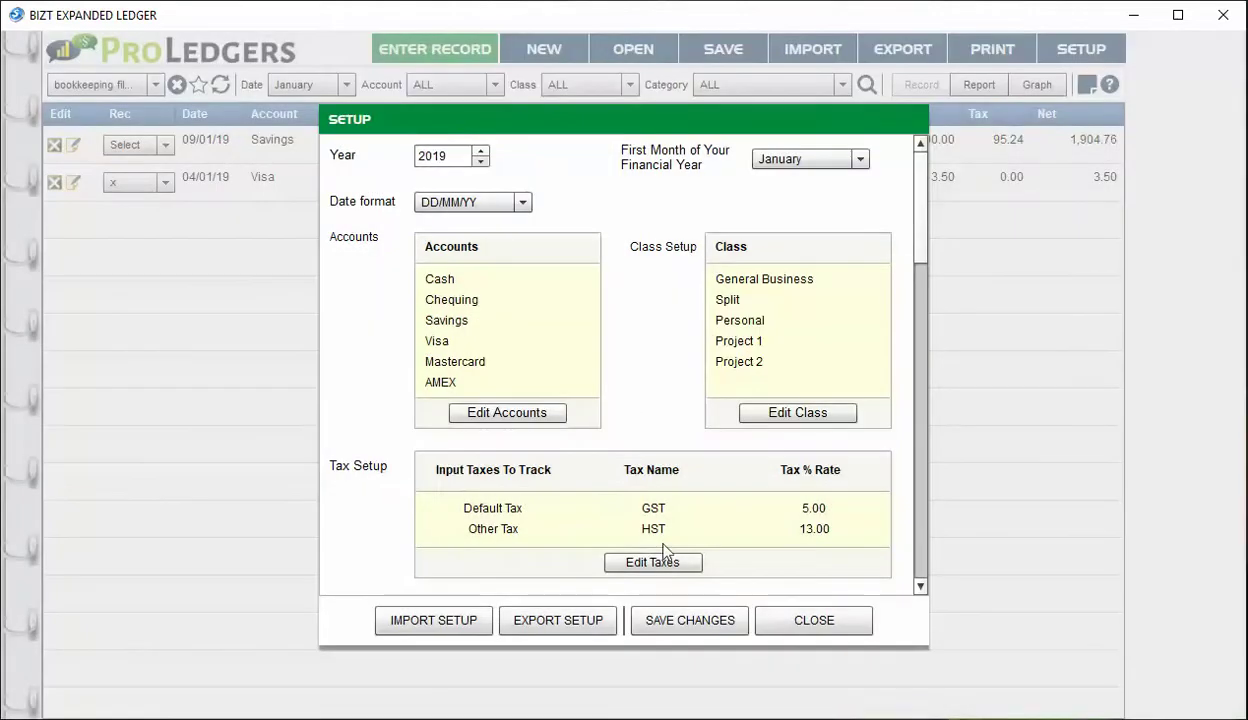
left_click(838, 624)
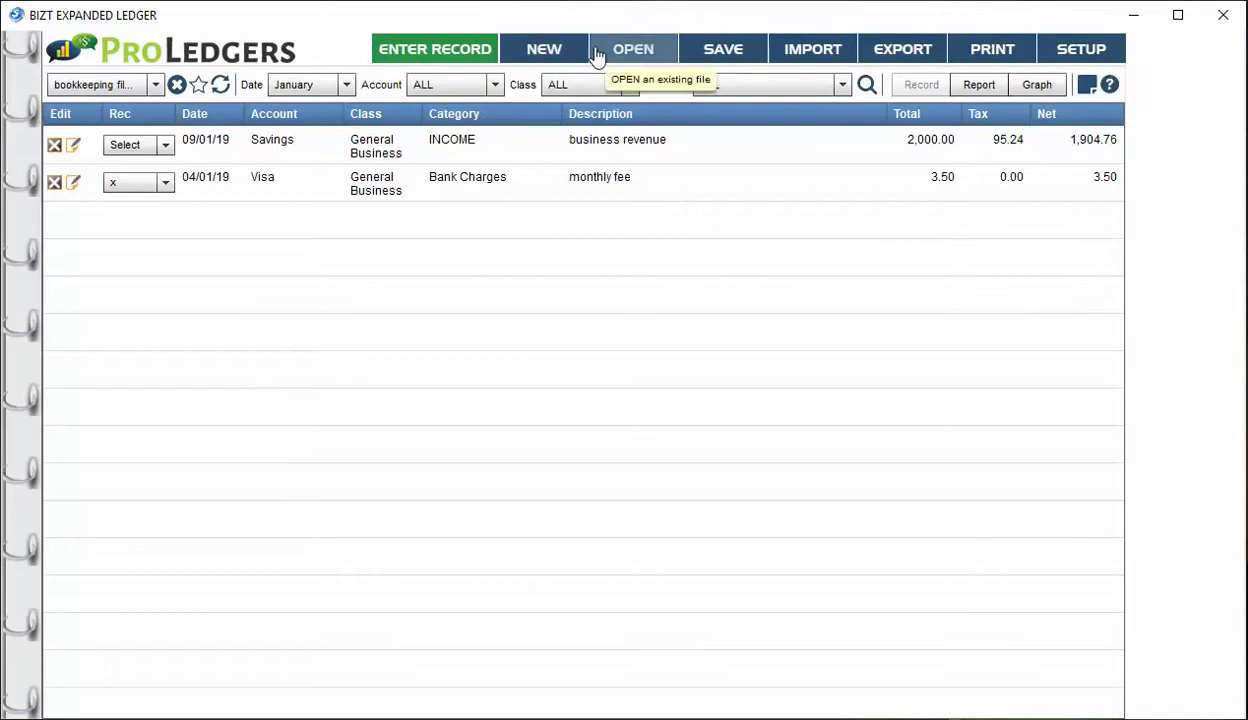
Step: Open the bizttest ledger from the Desktop and view the receipt attachments of the Anything Custom record
left_click(636, 50)
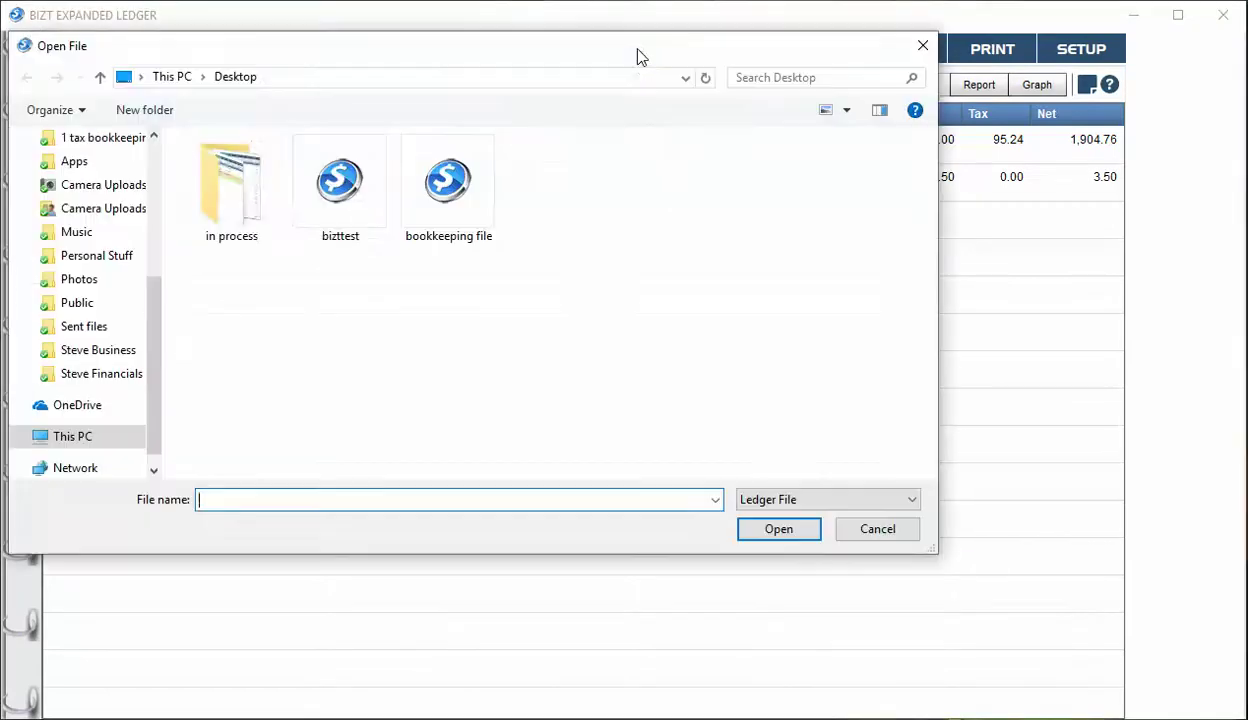
left_click(305, 192)
left_click(778, 530)
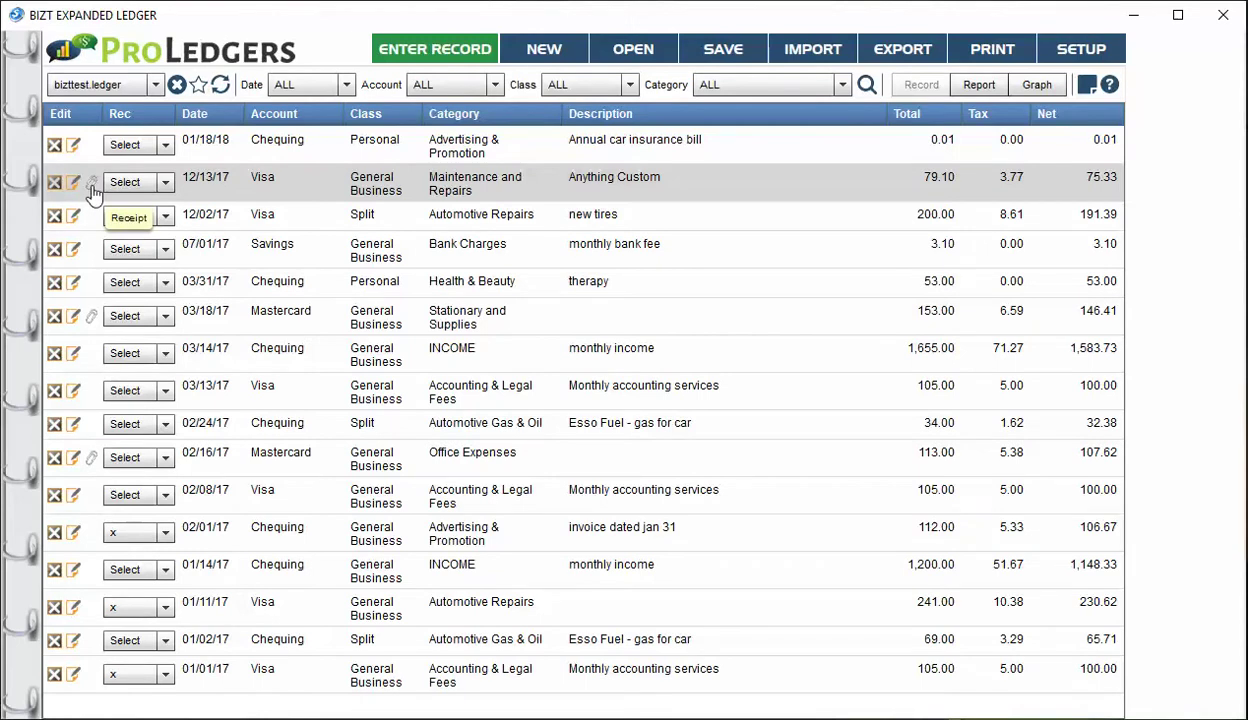
left_click(91, 184)
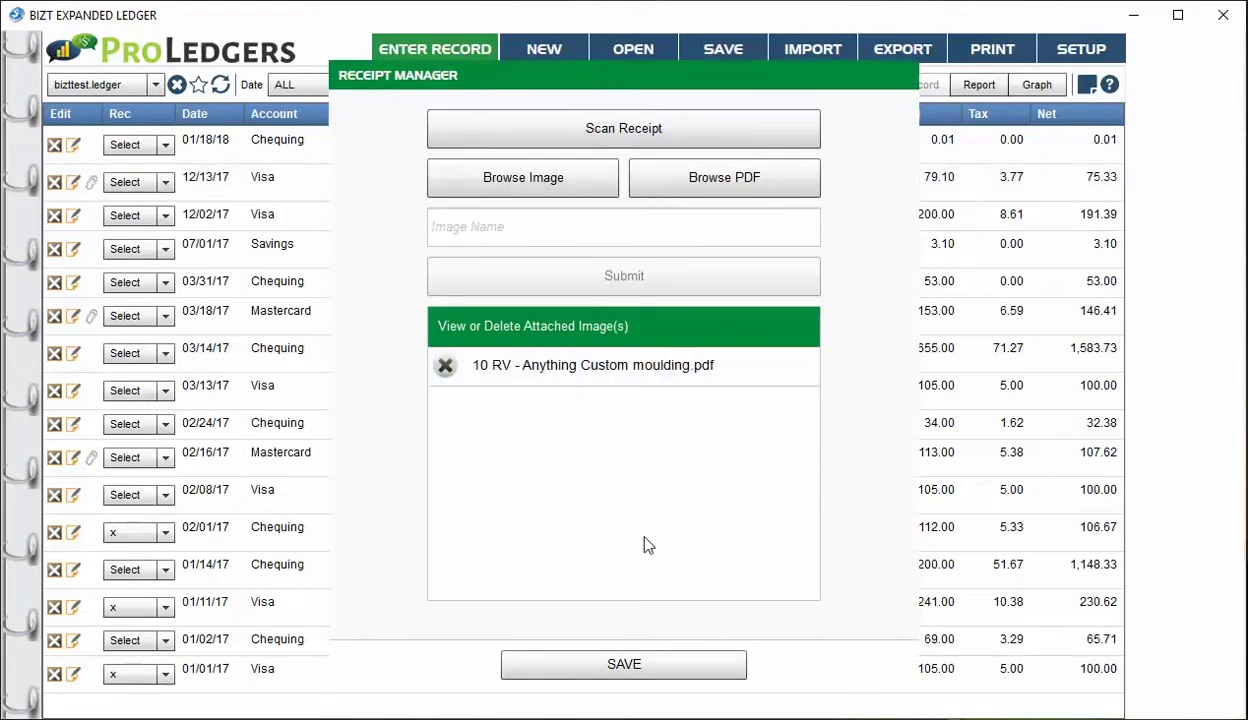
left_click(672, 680)
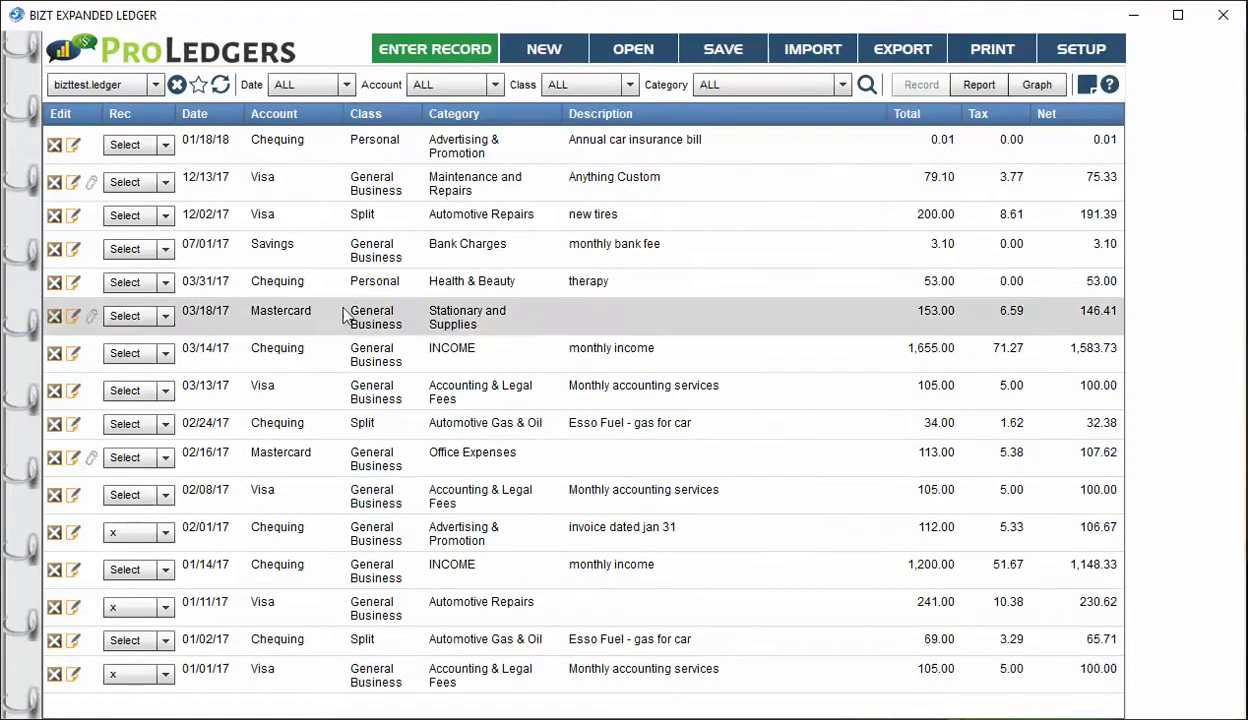
Step: Try sorting the ledger records by date and by account, ending with the date order
left_click(209, 117)
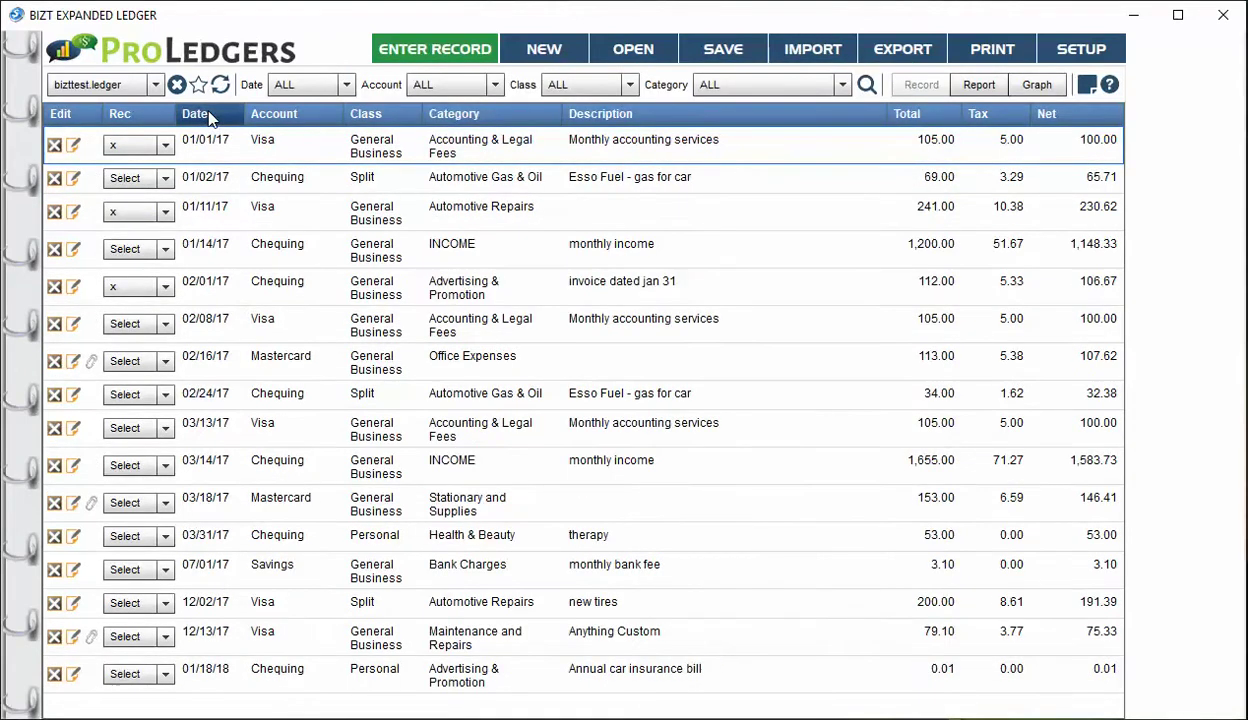
left_click(278, 118)
left_click(209, 117)
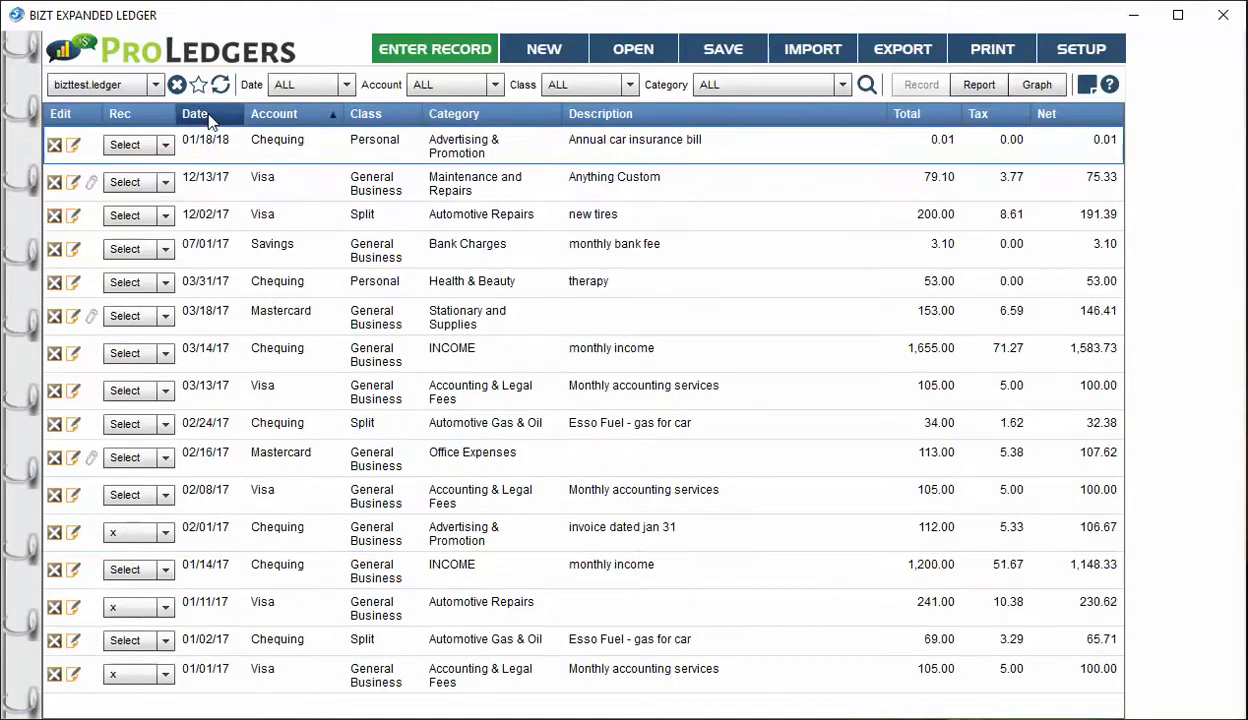
Step: Filter the bizttest ledger to January and display the summary report for that month
left_click(303, 87)
left_click(291, 127)
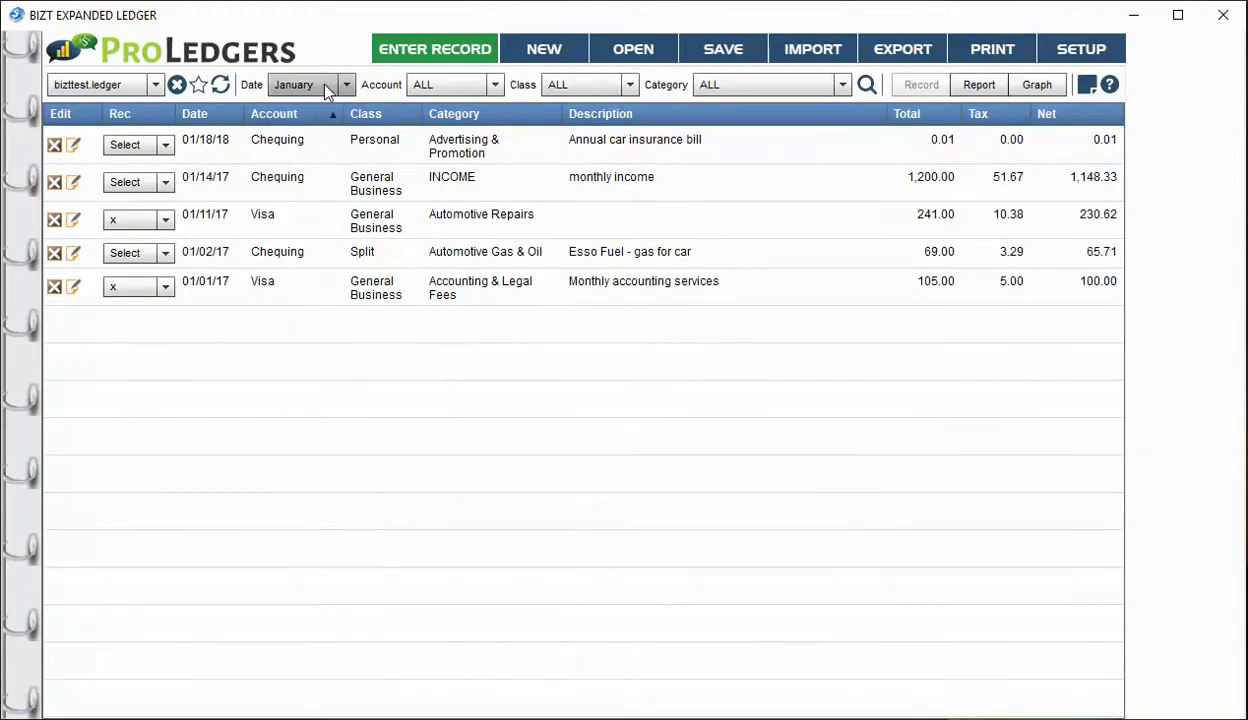
left_click(325, 88)
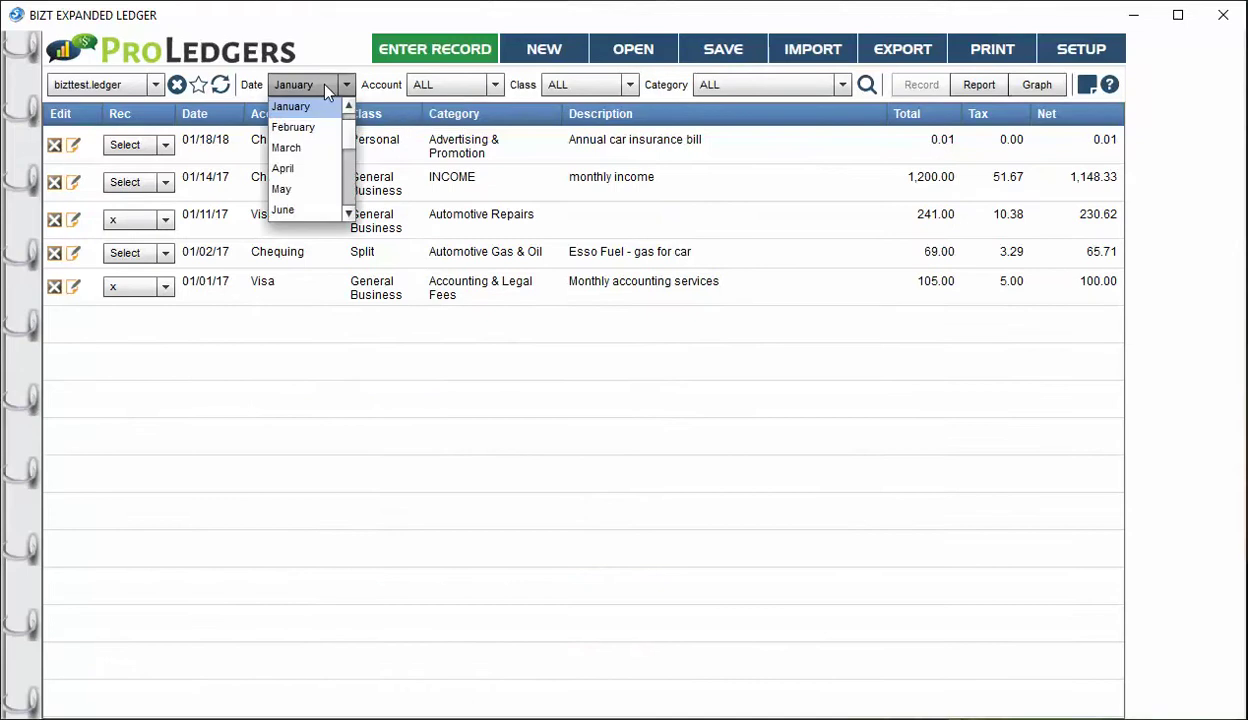
left_click(983, 90)
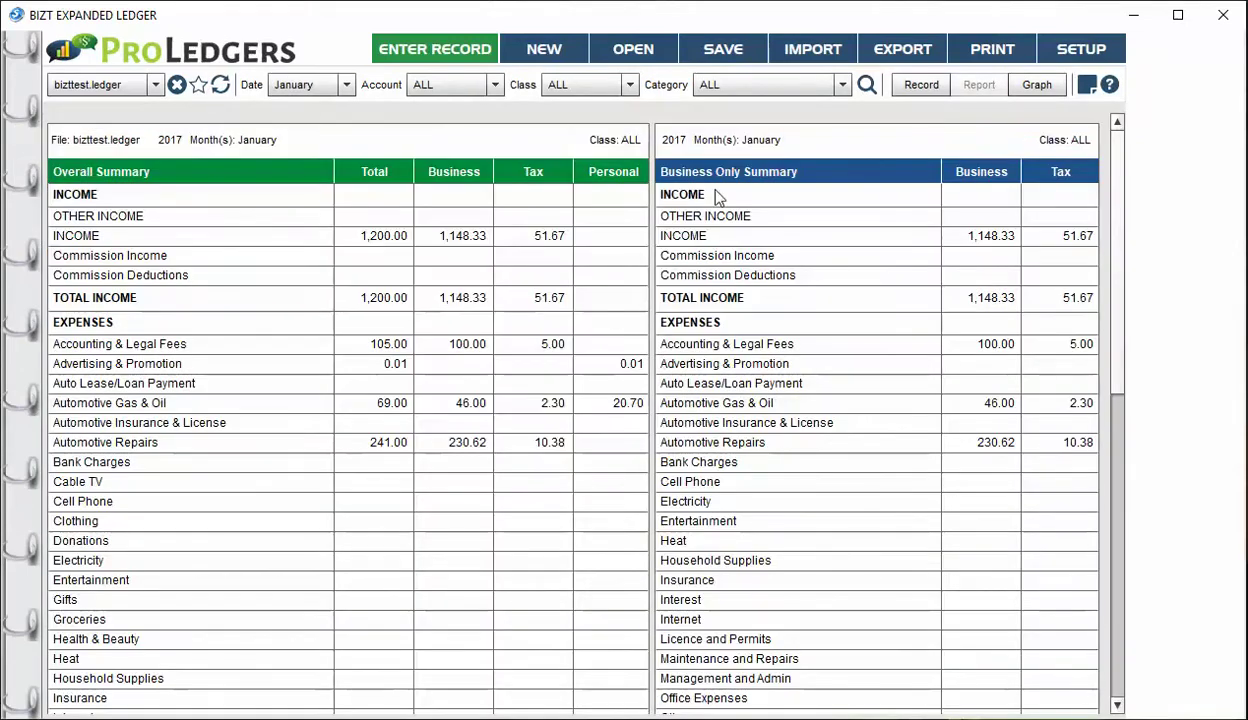
Step: Show the summary report for all months, and then set the date filter back to January
left_click(290, 88)
scroll(314, 120, "up", 1)
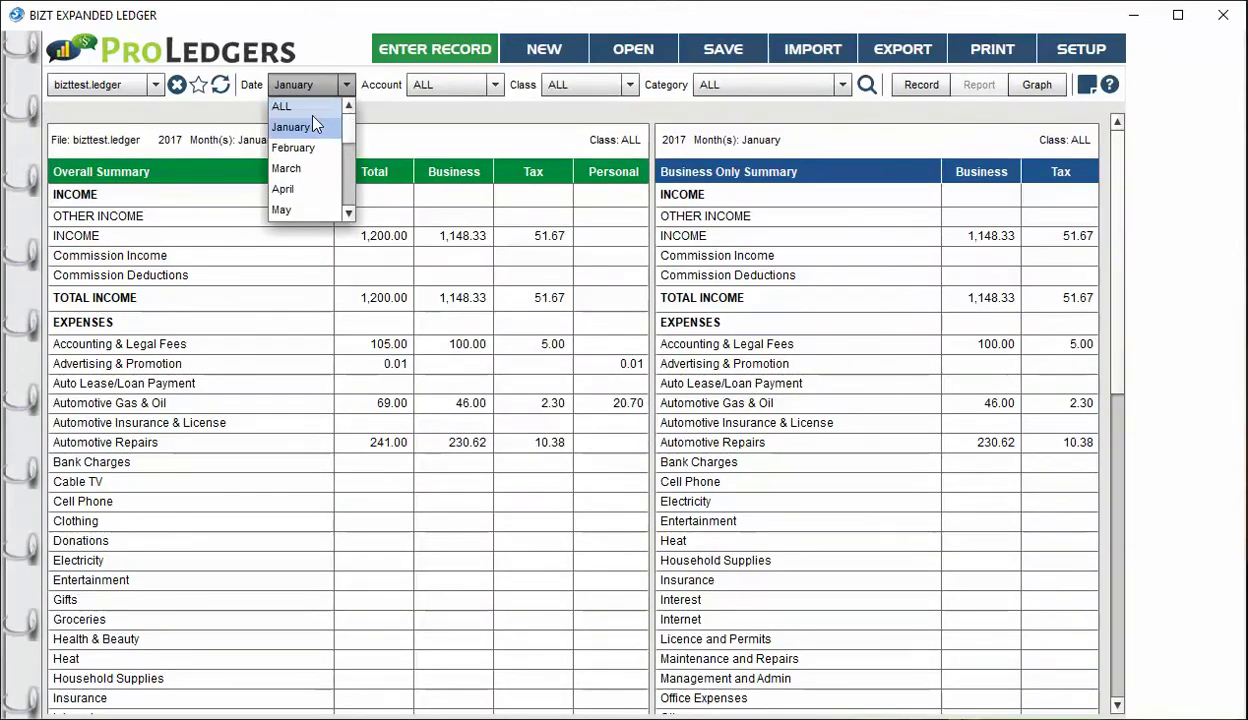
left_click(306, 108)
left_click(298, 84)
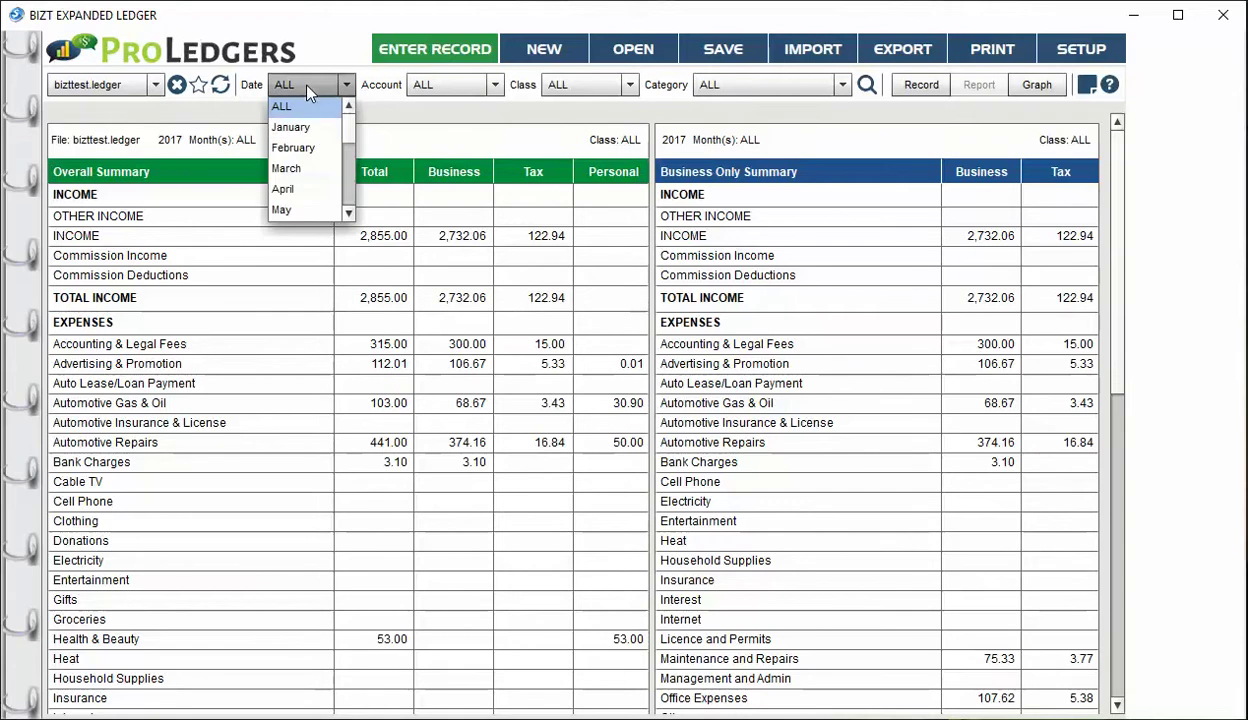
left_click(313, 128)
Step: Filter the January summary report to the Visa account
left_click(445, 88)
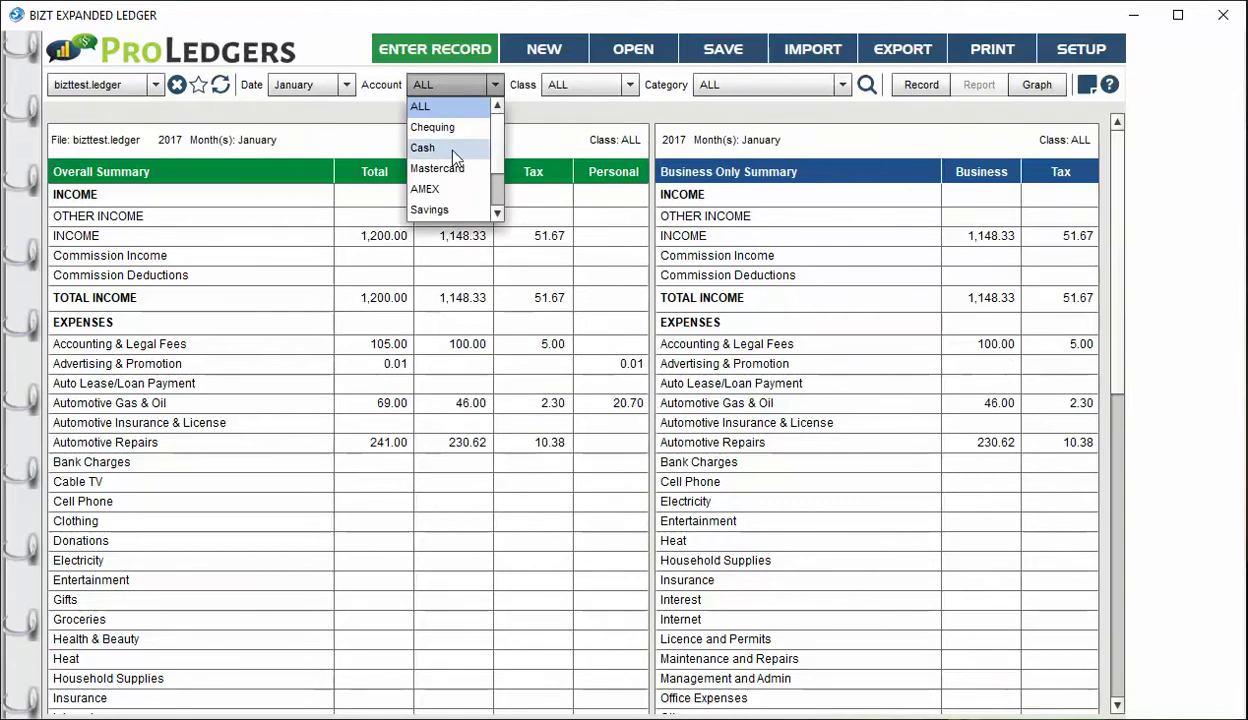
scroll(479, 134, "down", 2)
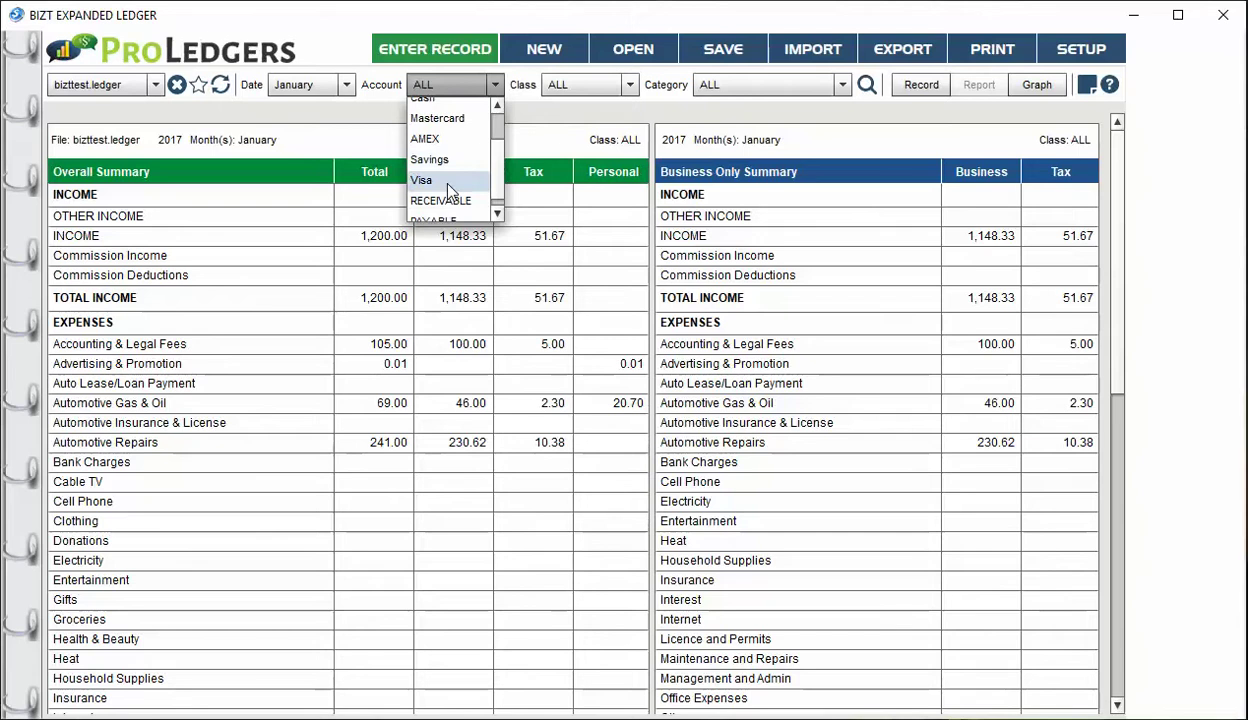
left_click(449, 190)
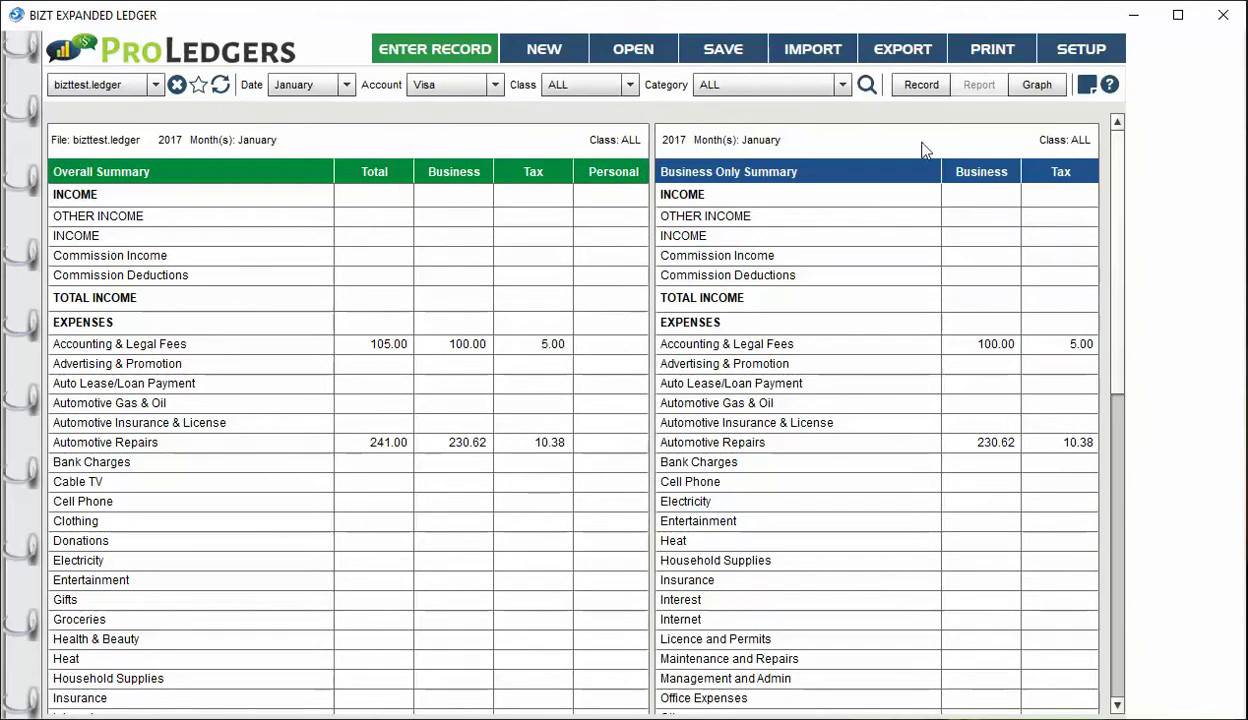
Step: View the January Visa data as records, report and graph, ending on the record list
left_click(906, 87)
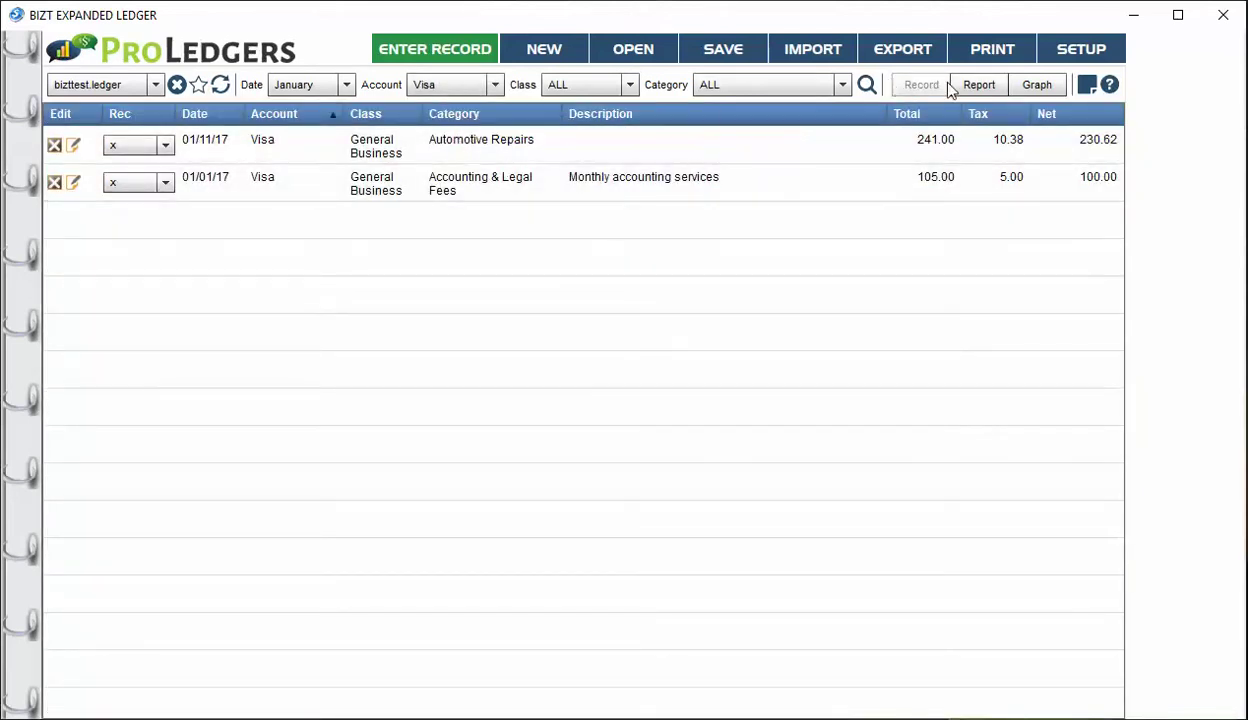
left_click(985, 87)
left_click(1036, 86)
left_click(921, 86)
Step: Reset the date and account filters to ALL for the record list
left_click(298, 88)
left_click(284, 106)
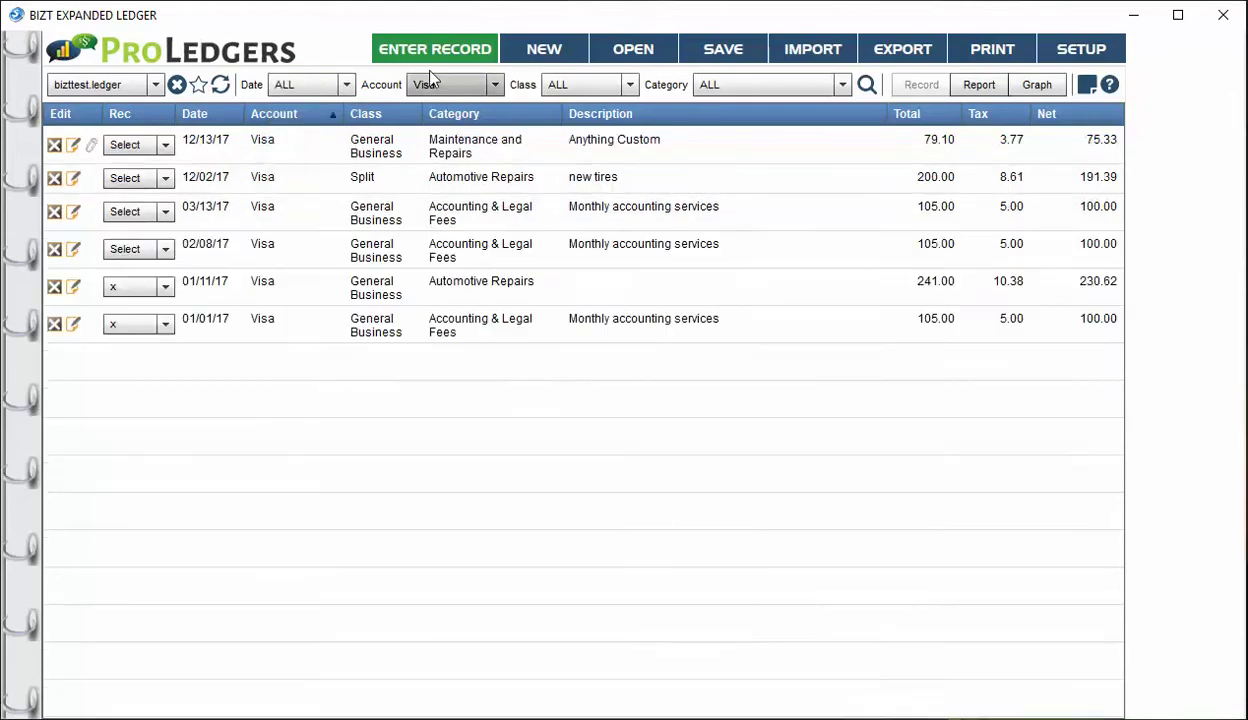
left_click(429, 86)
left_click(424, 106)
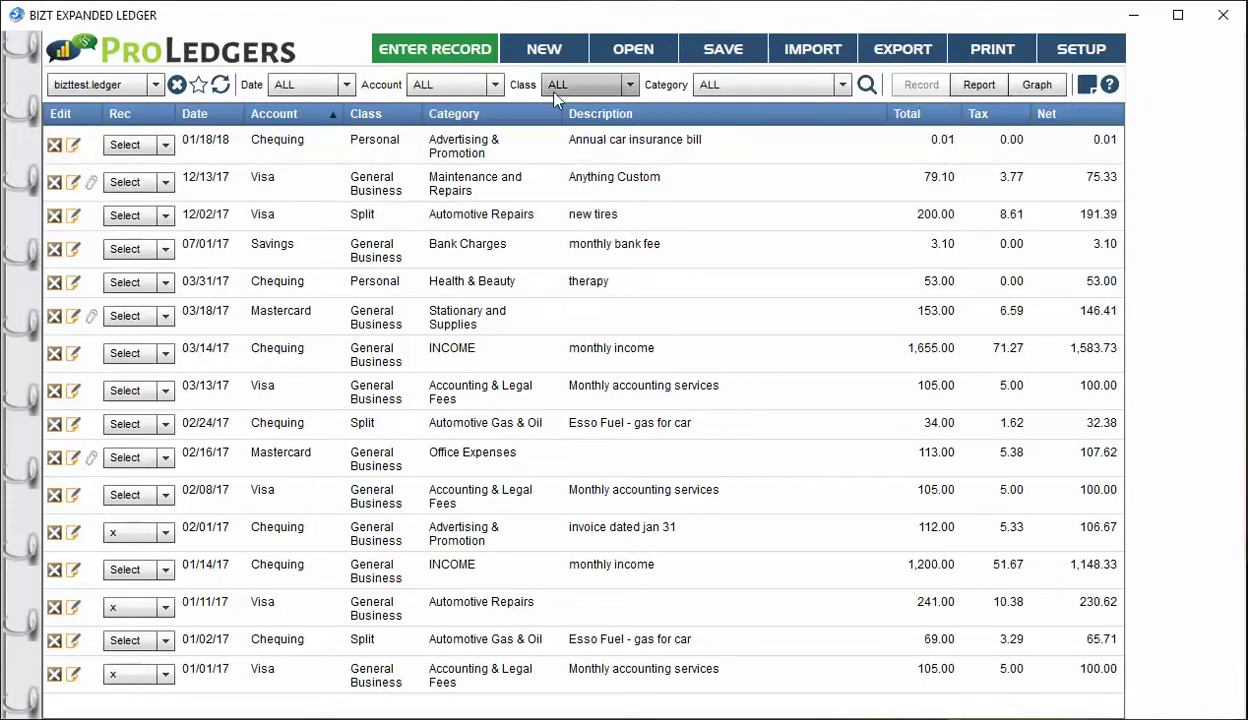
Step: Search the ledger records by description for "esso"
left_click(866, 90)
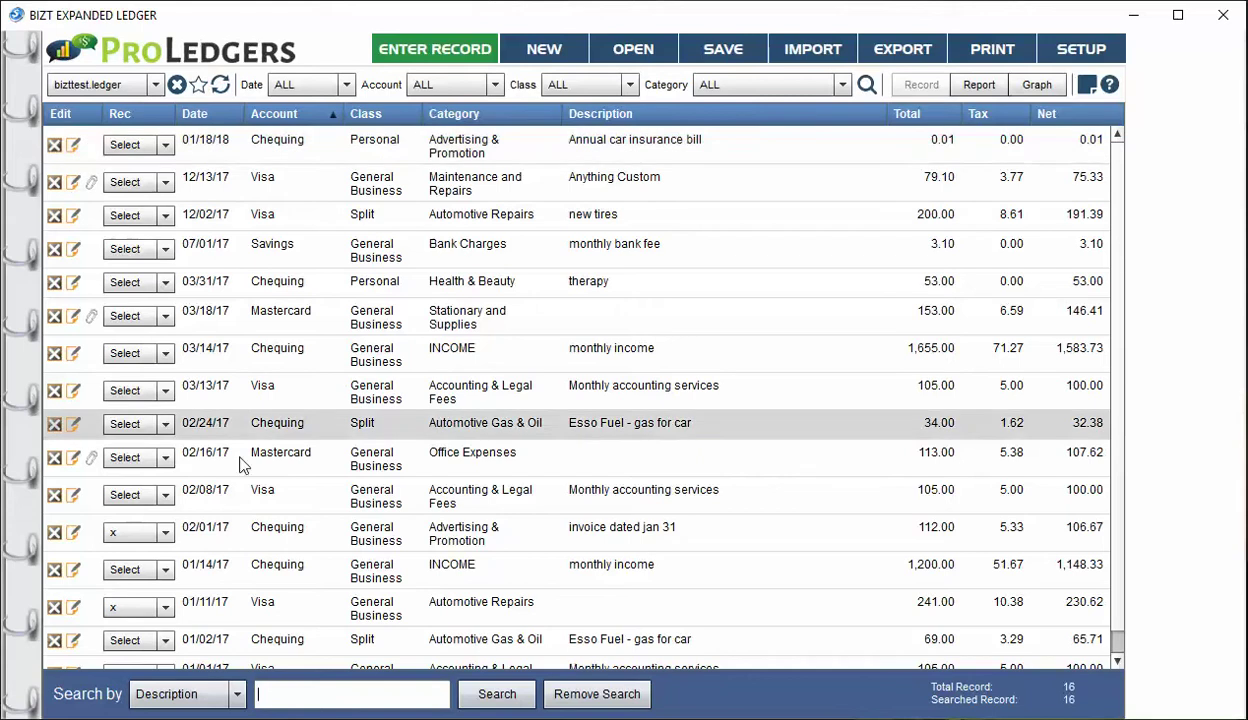
left_click(200, 693)
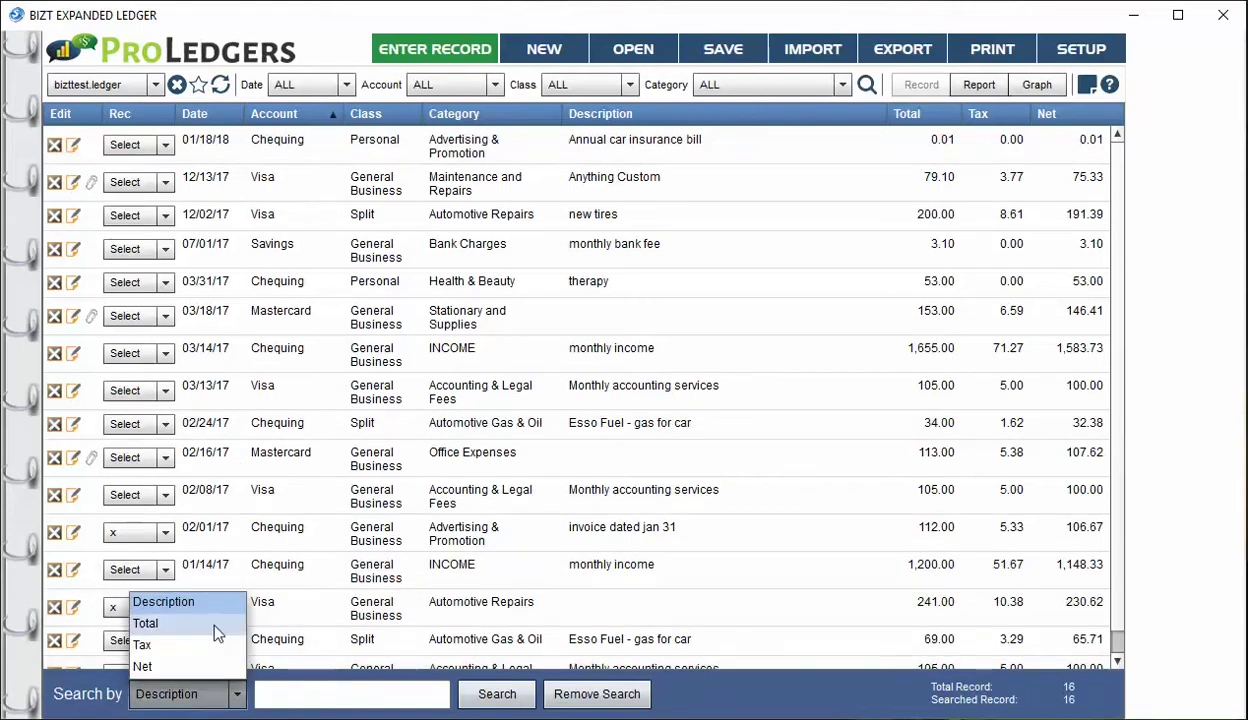
left_click(315, 693)
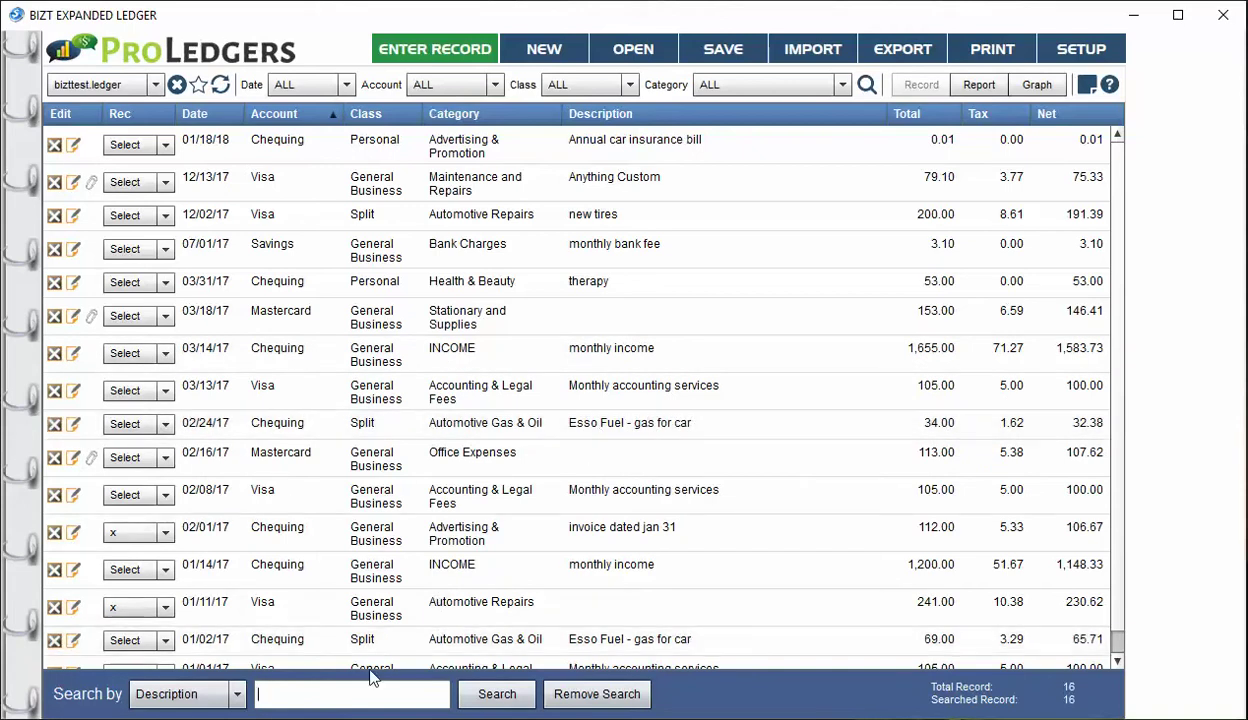
type("esso")
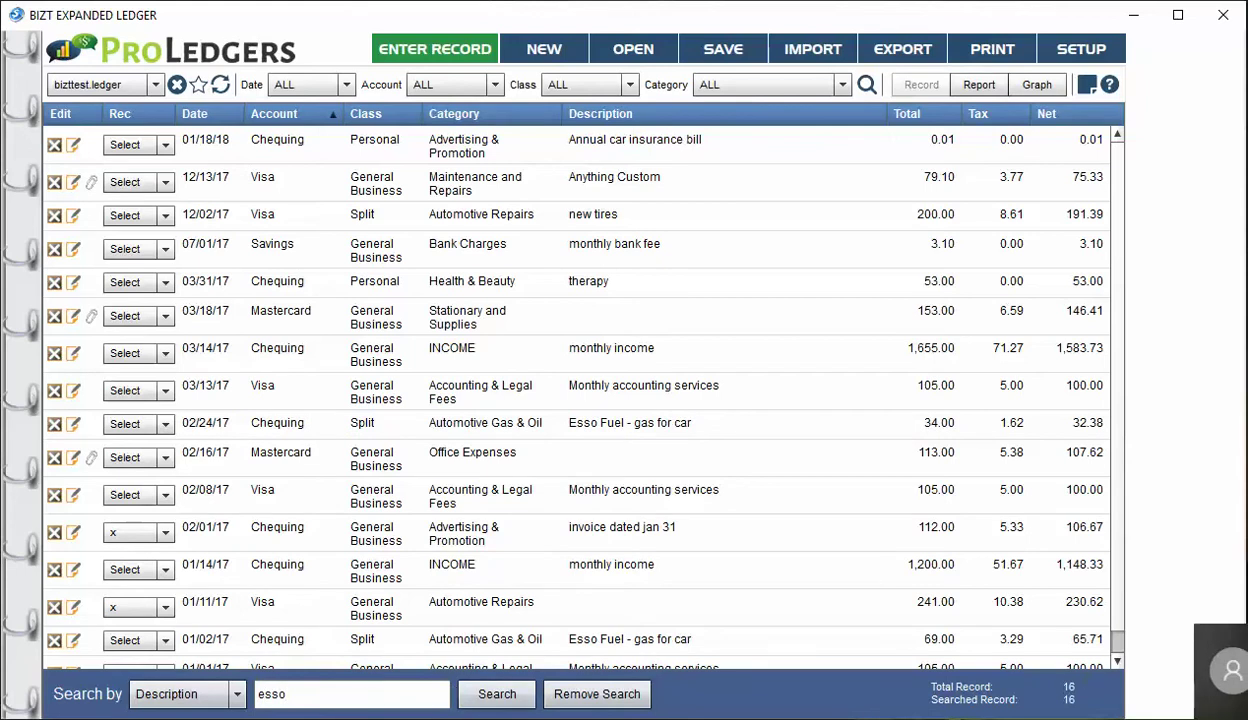
left_click(499, 700)
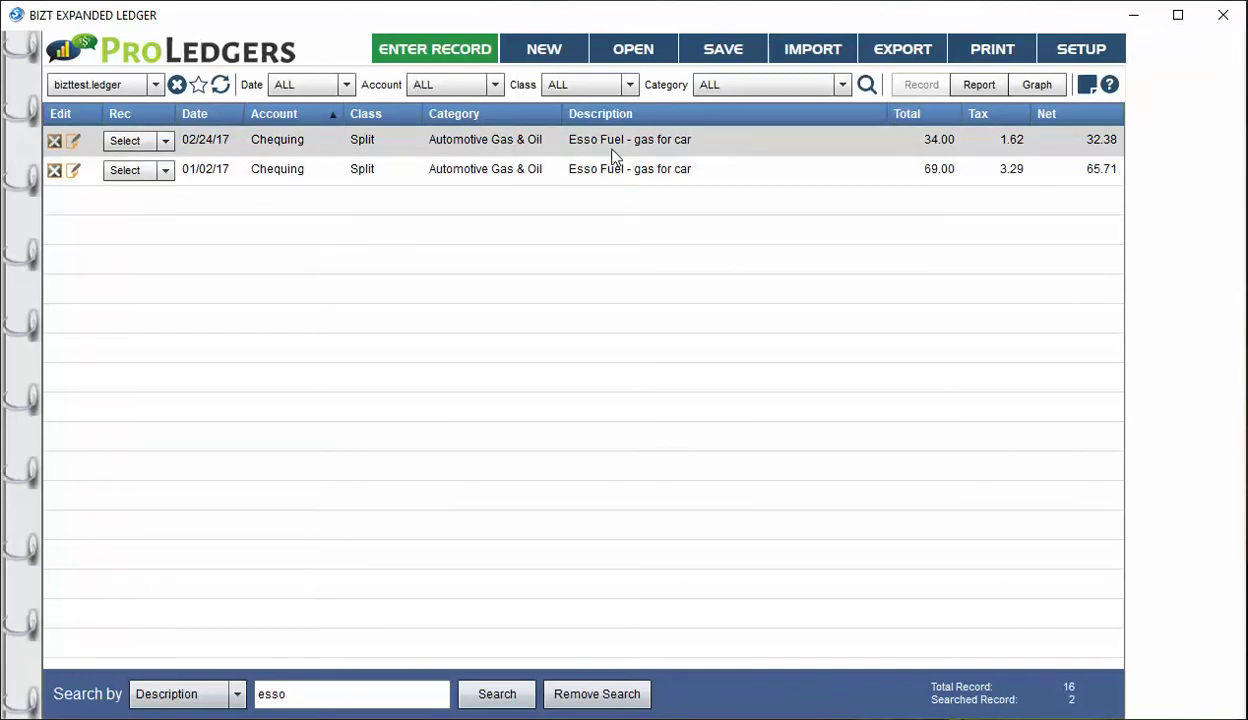
Step: View the report and graph of the searched records, and return to the record list
left_click(979, 86)
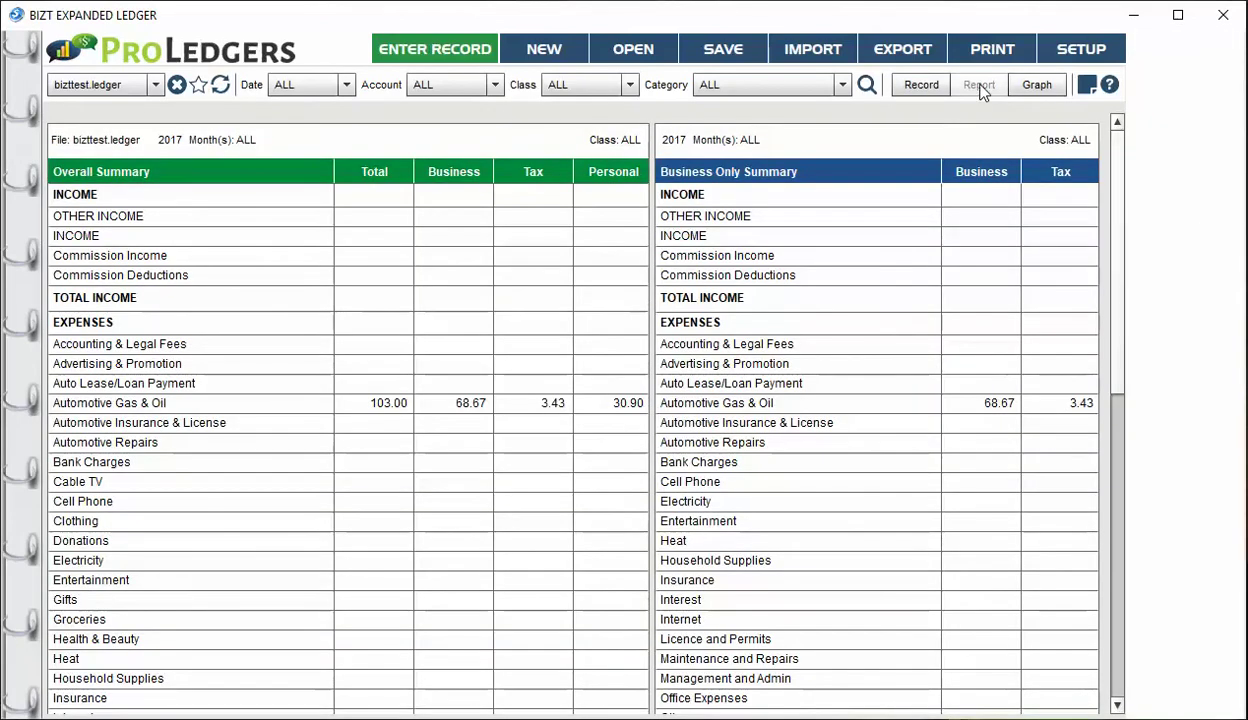
left_click(1035, 86)
left_click(928, 87)
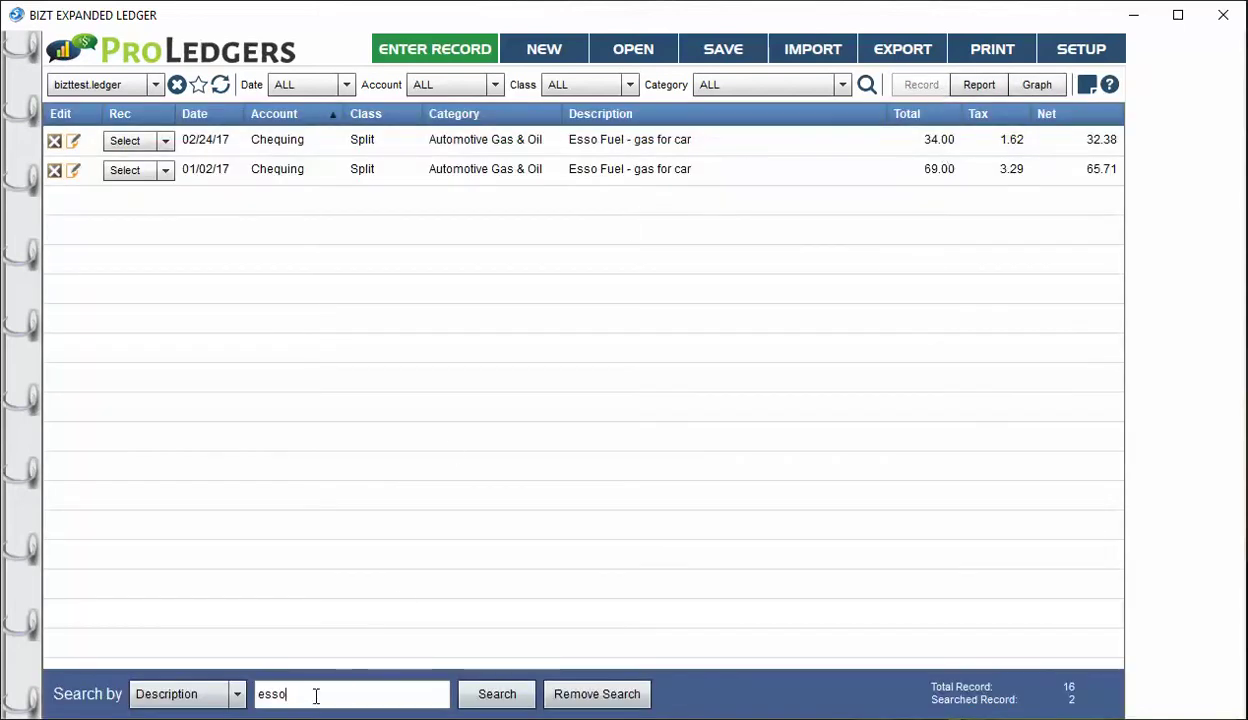
Step: Clear the "esso" search text and remove the search from the record list
left_click_drag(282, 695, 240, 700)
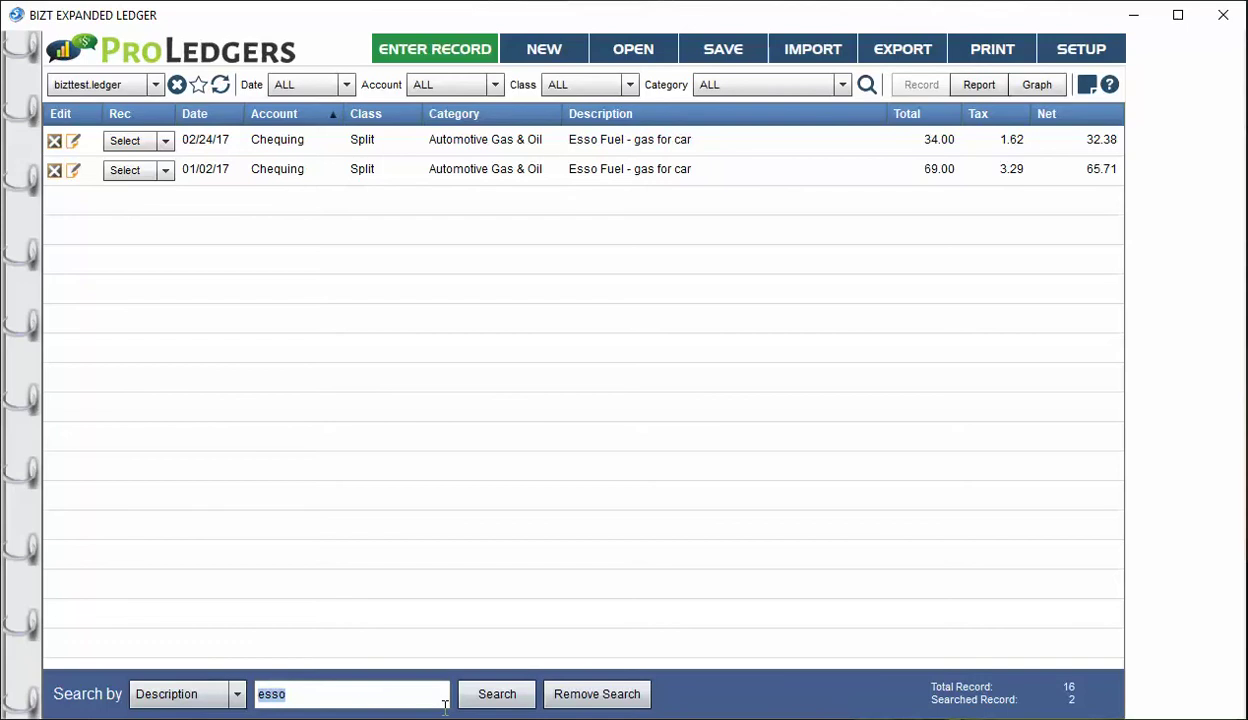
key("BackSpace")
left_click(597, 694)
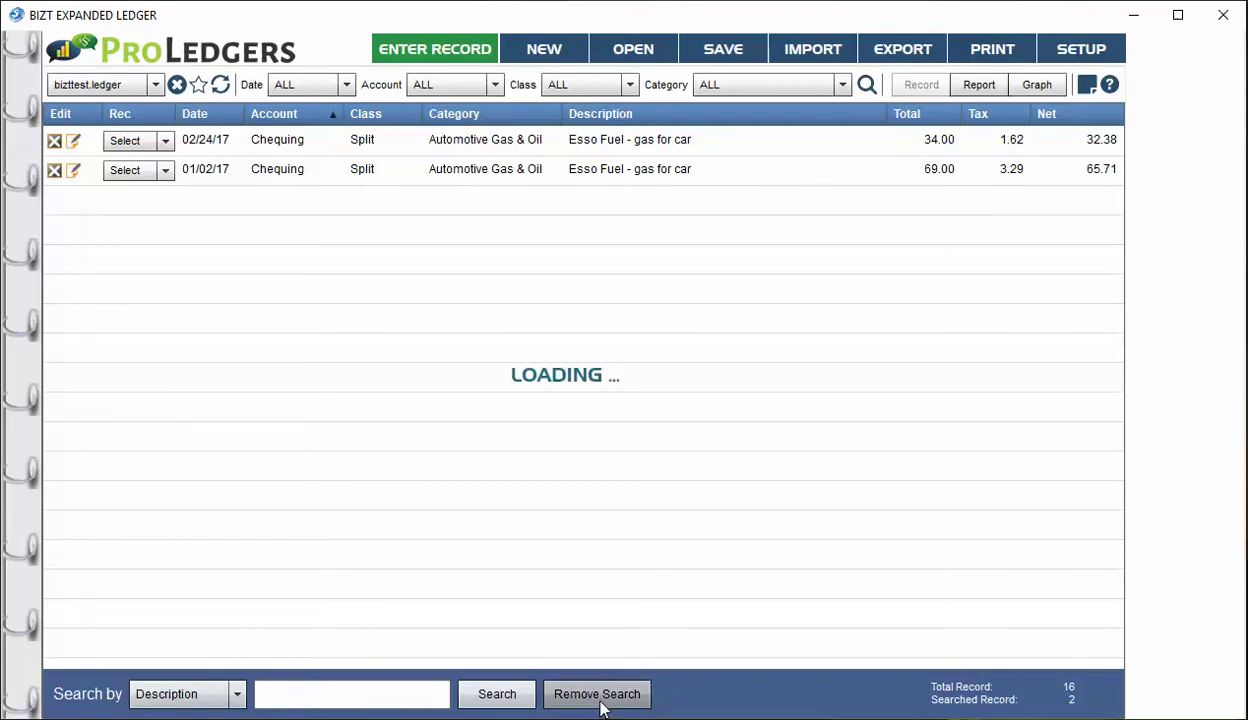